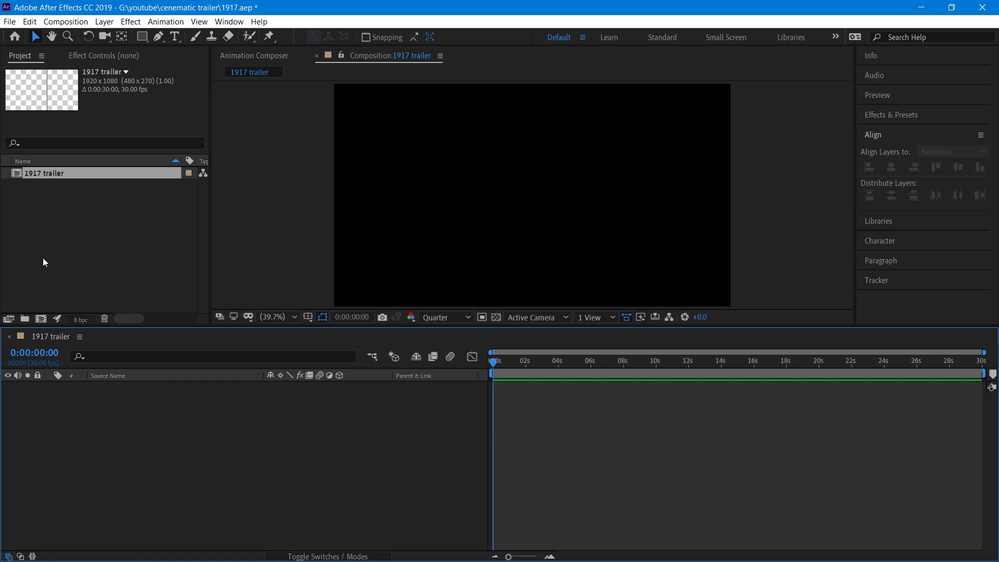
Import Equestrian_04_Videvo.mov as footage with a composition created for it.
right_click(62, 232)
mouse_move(147, 289)
click(264, 293)
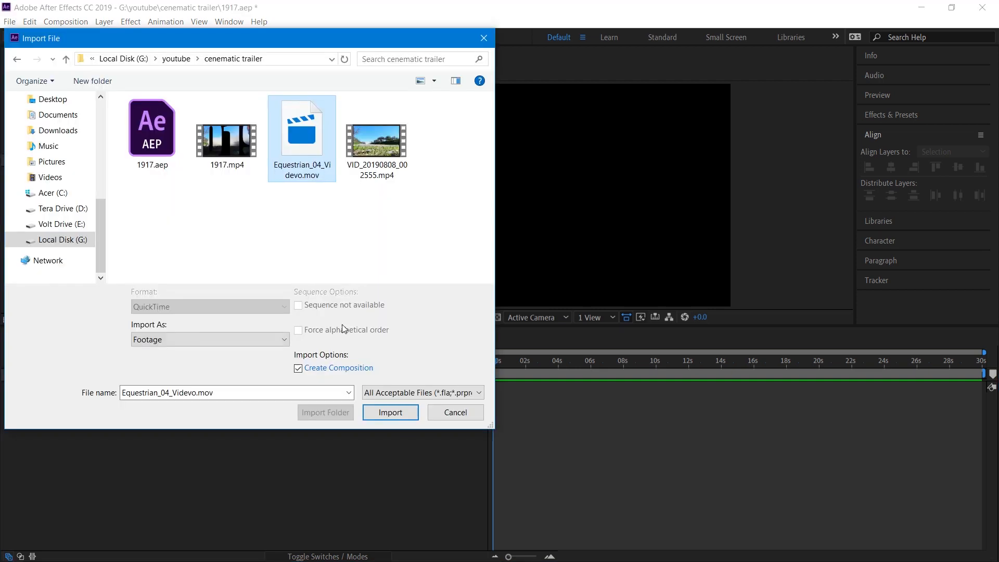
click(378, 414)
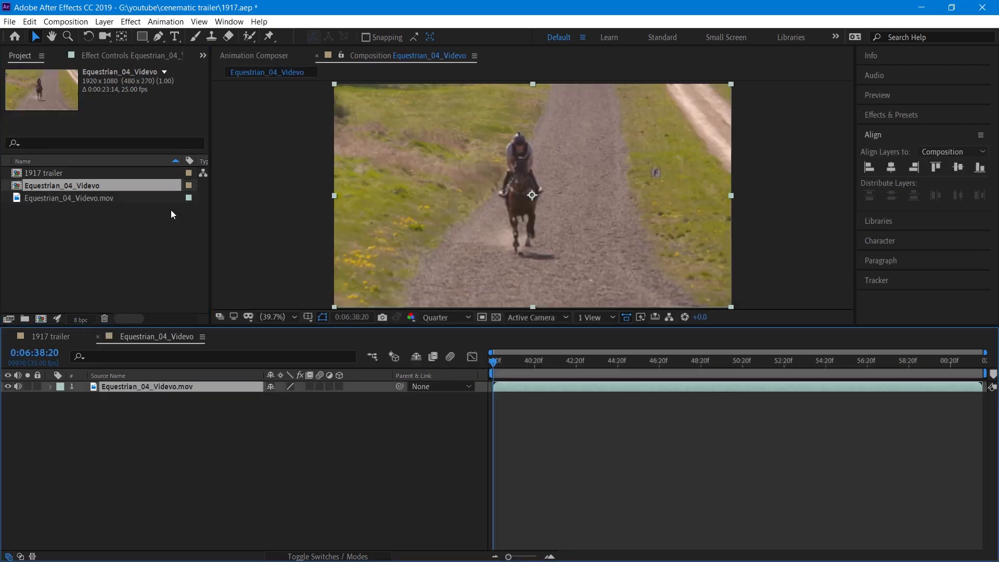
drag(82, 188, 98, 254)
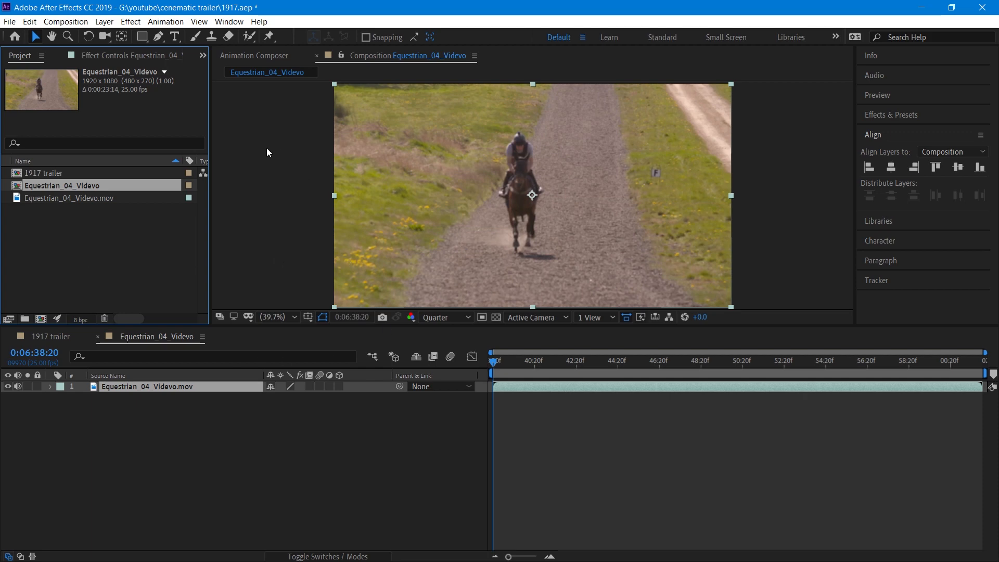
Add a new full-size solid layer colored black (000000) to the composition.
right_click(153, 491)
mouse_move(219, 321)
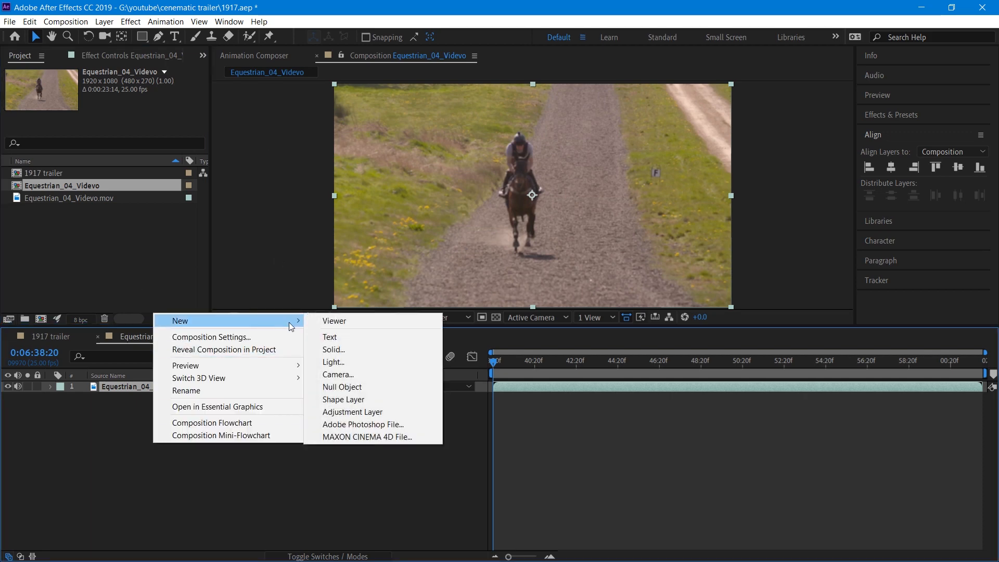
click(335, 349)
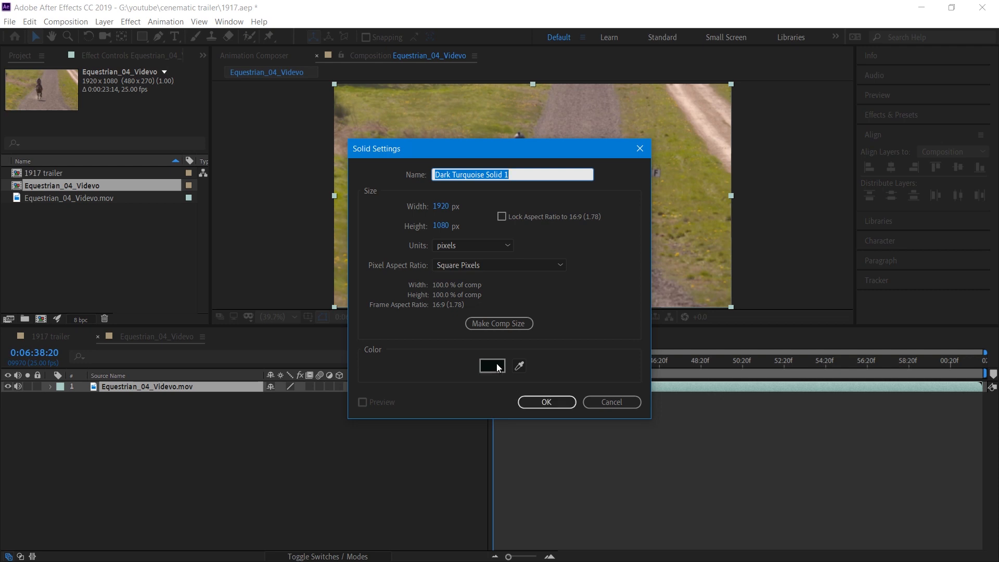
click(492, 365)
text(000000)
click(304, 216)
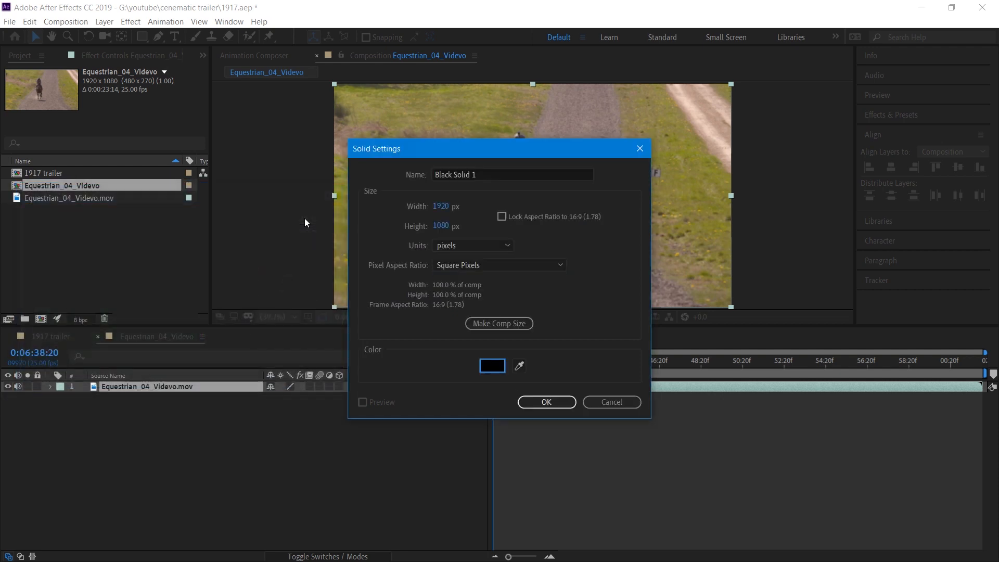
click(546, 402)
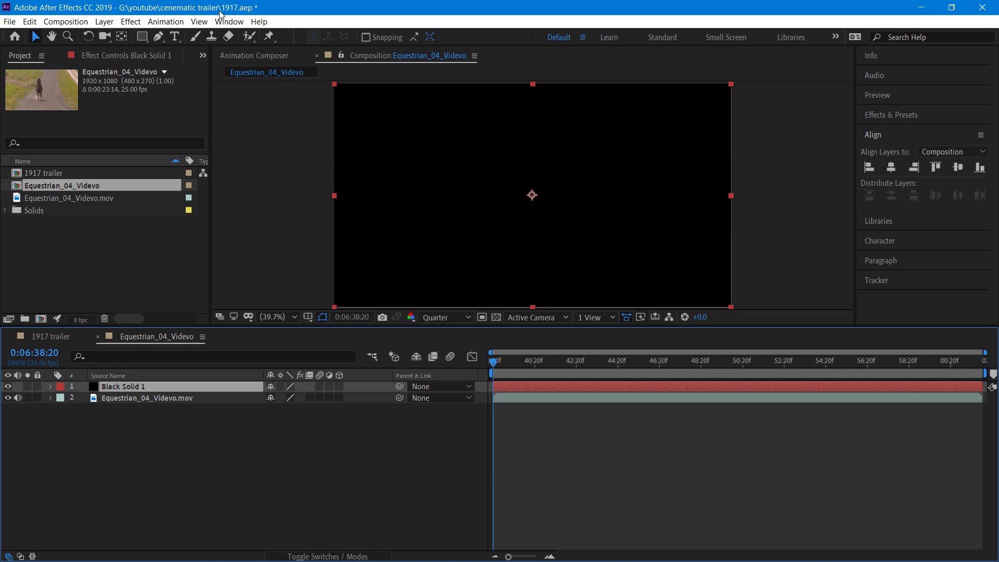
Draw a paragraph text box on the solid and type 2019 at a 190 px font size.
click(174, 38)
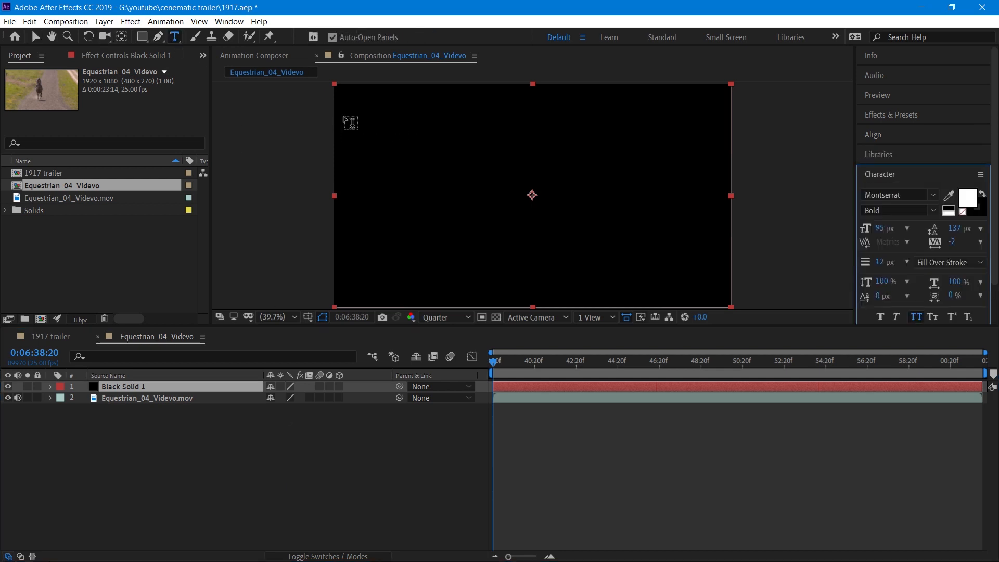
drag(345, 111, 723, 249)
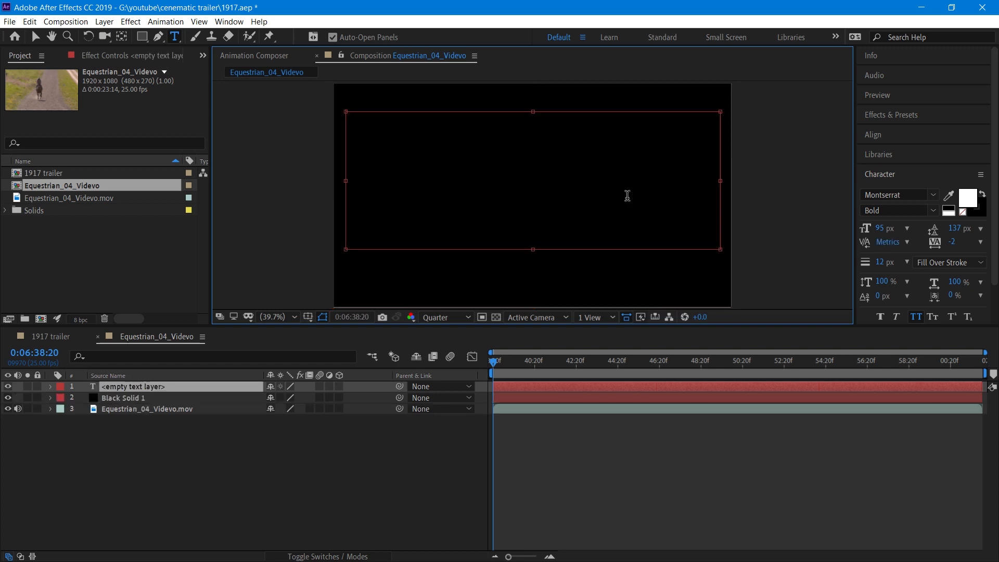
drag(883, 229, 894, 232)
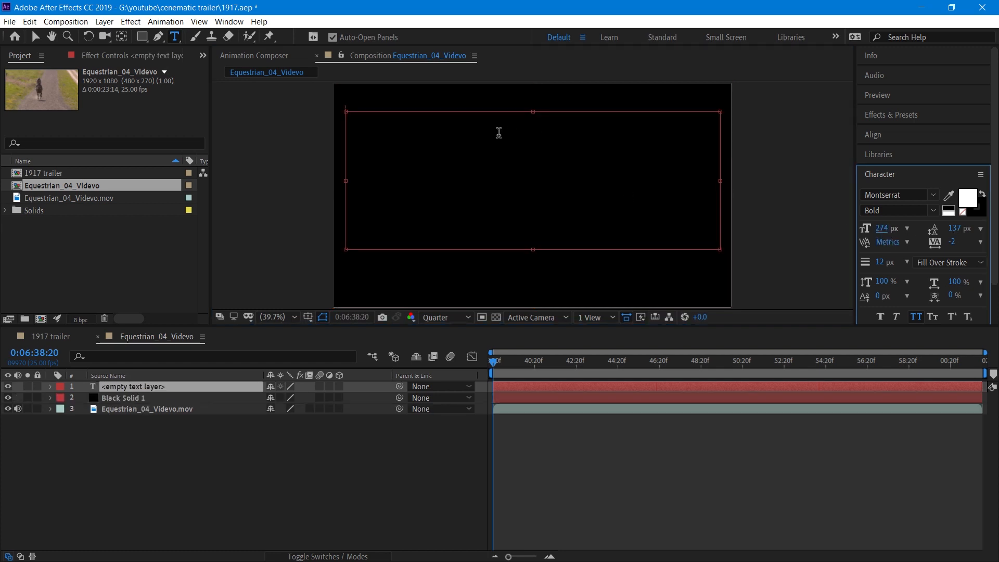
click(882, 228)
text(201)
drag(881, 230, 998, 232)
click(401, 151)
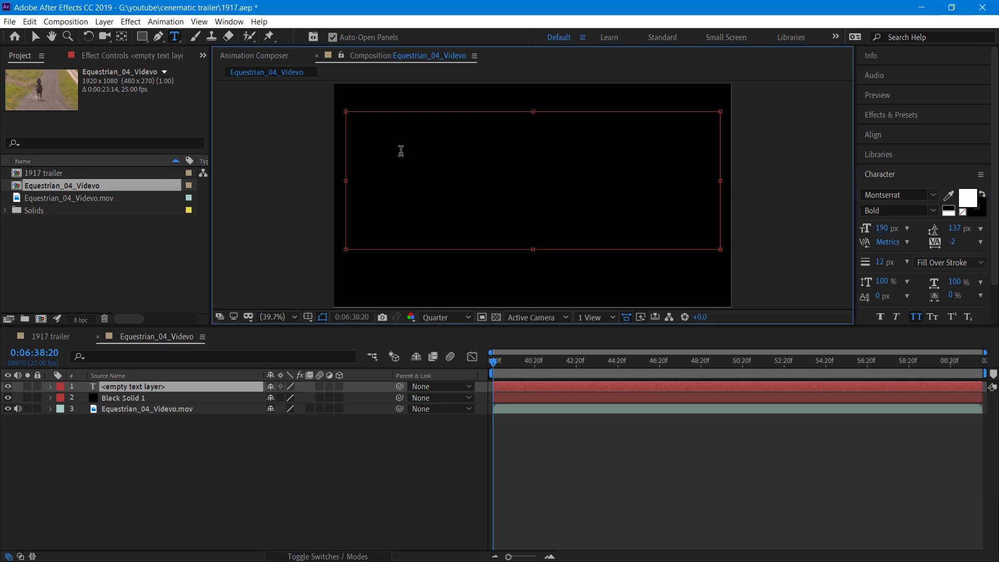
text(2019)
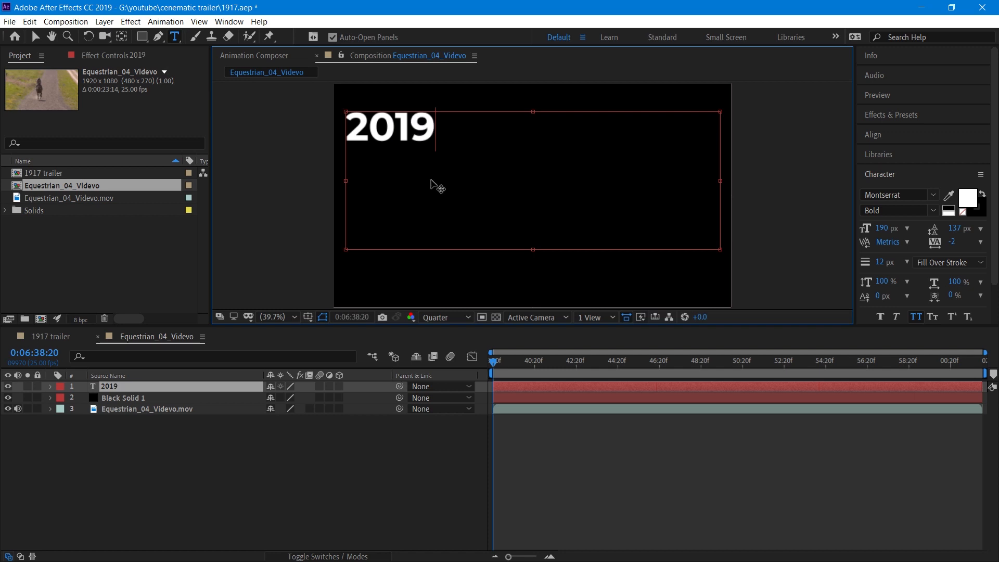
Try to set the font to ChunkFive by searching the font list.
click(905, 192)
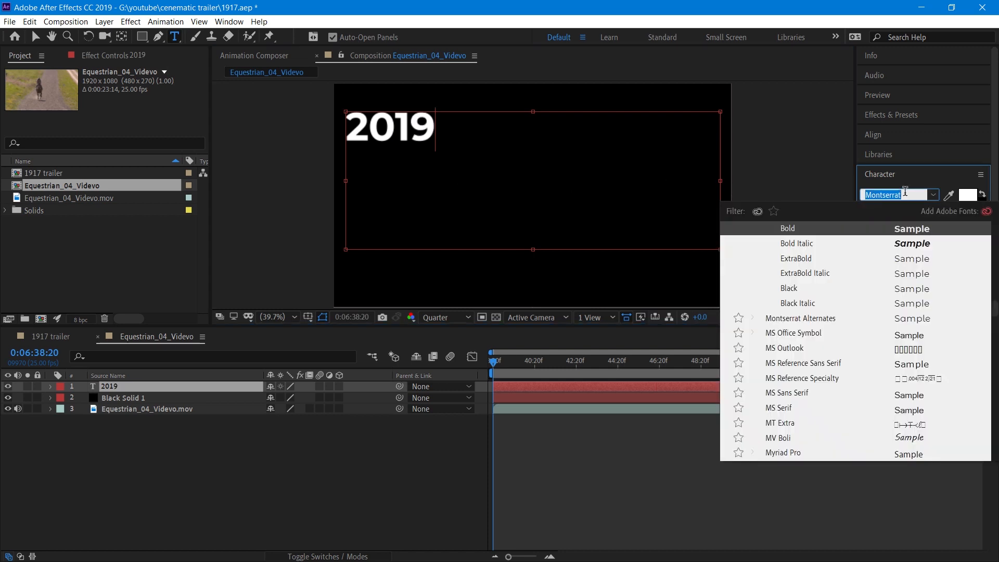
text(chuck)
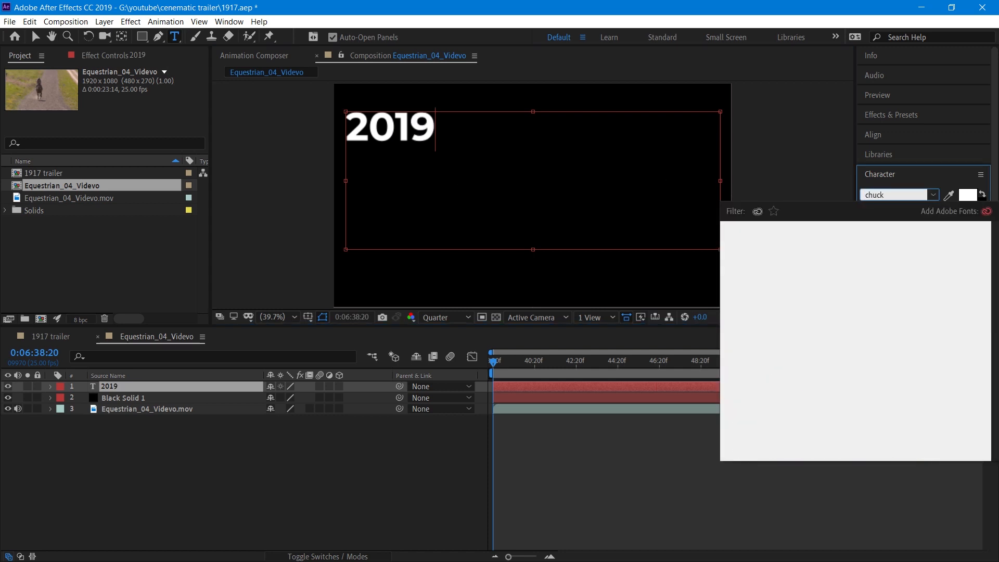
key(Escape)
click(905, 192)
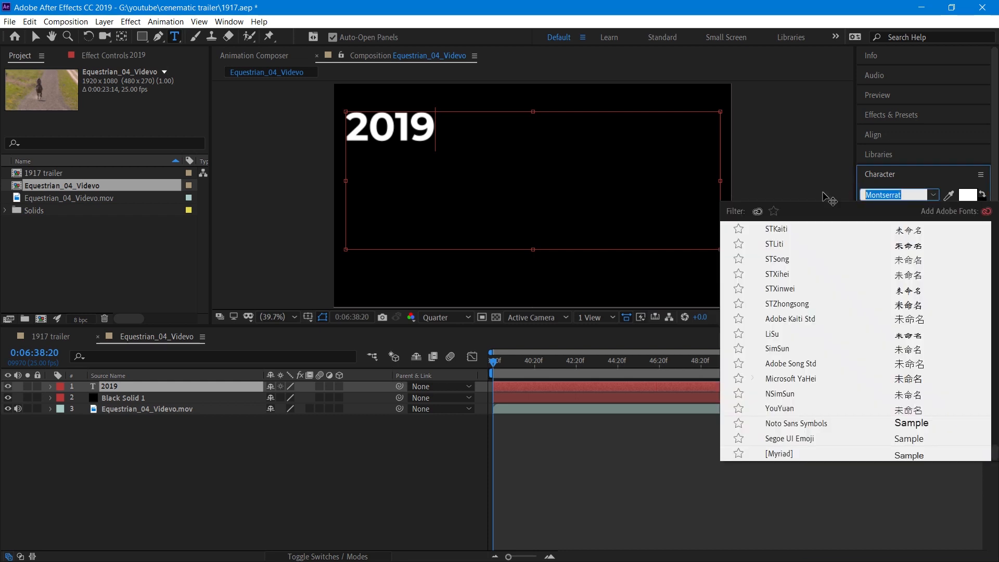
text(chuc)
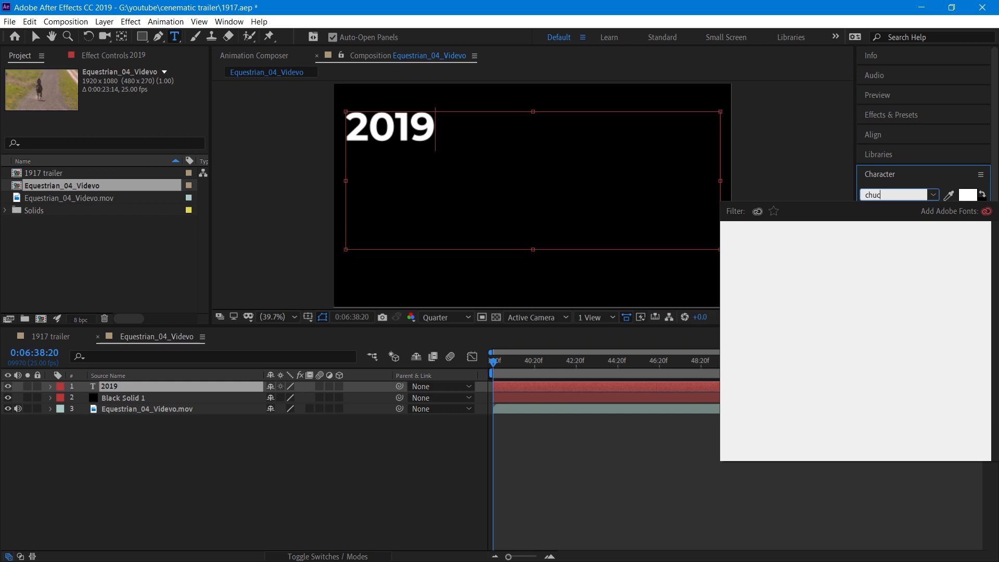
key(BackSpace)
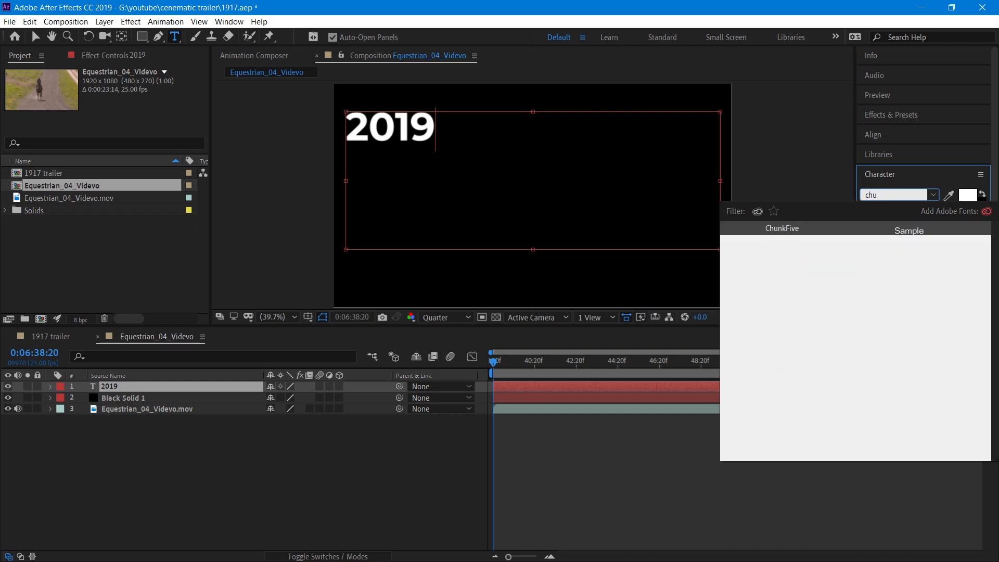
click(807, 231)
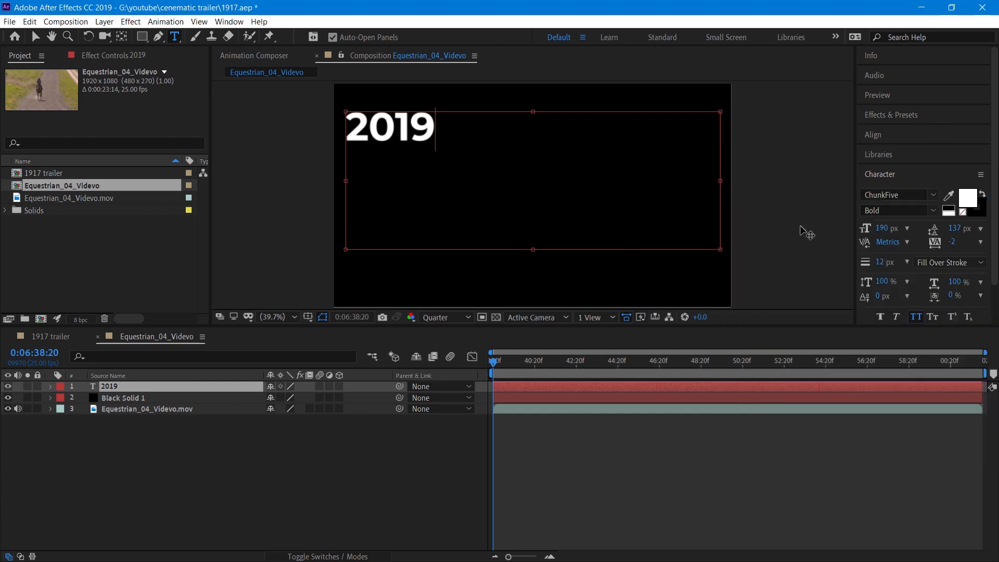
Select the 2019 text and change its font to ChunkFive.
drag(465, 133, 325, 128)
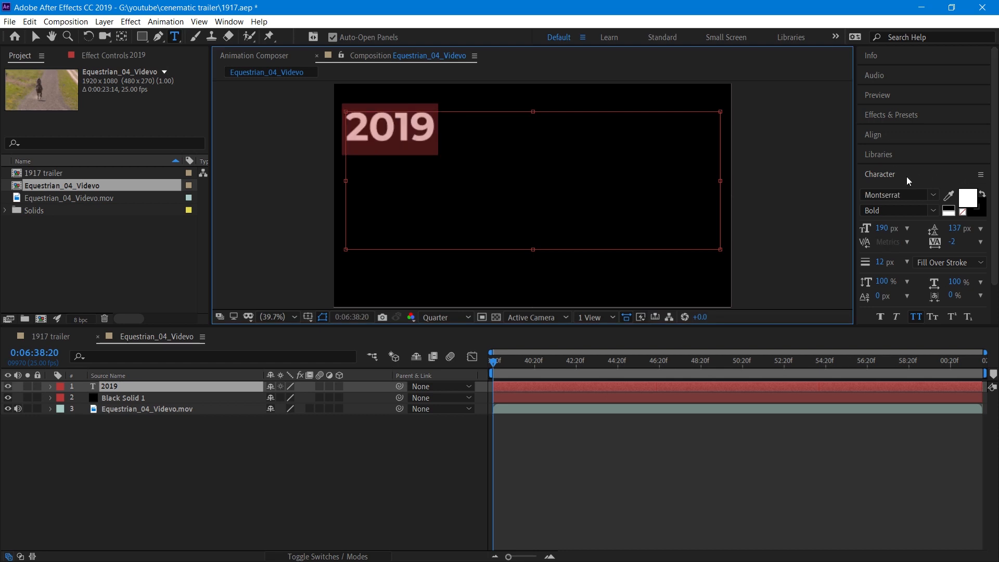
click(895, 195)
text(chu)
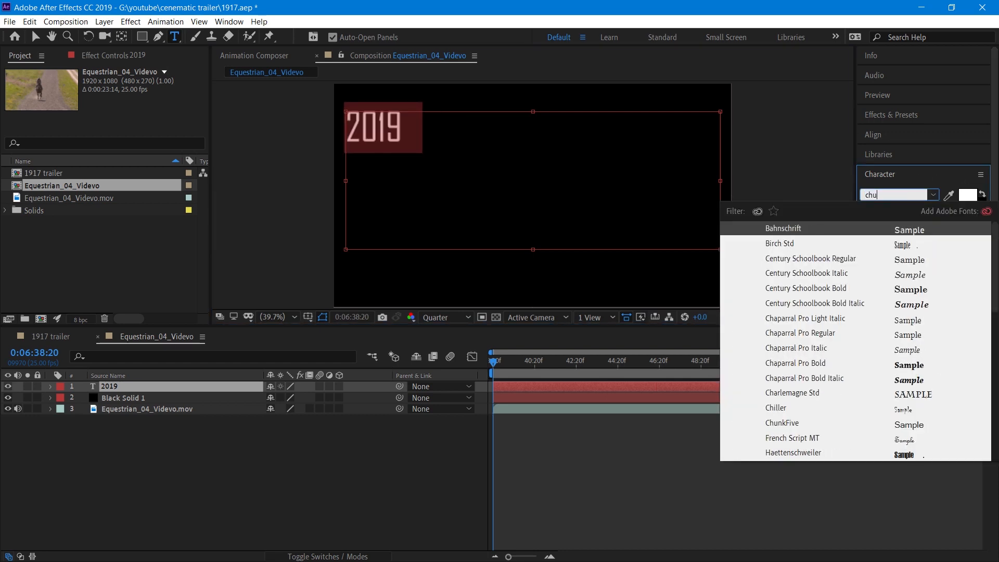
click(815, 232)
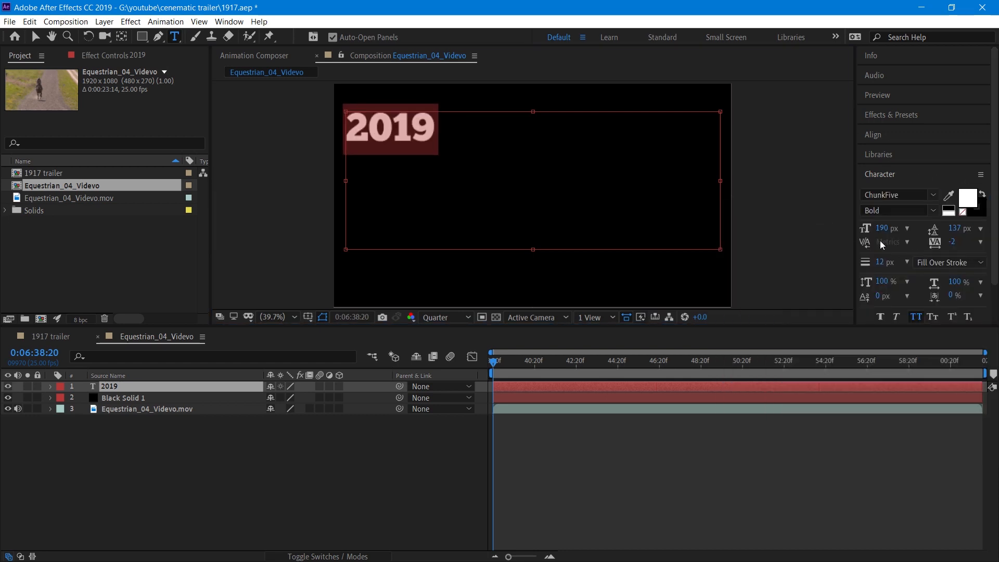
Enlarge the 2019 text to a 790 px font size.
drag(881, 231, 997, 232)
drag(886, 235, 927, 227)
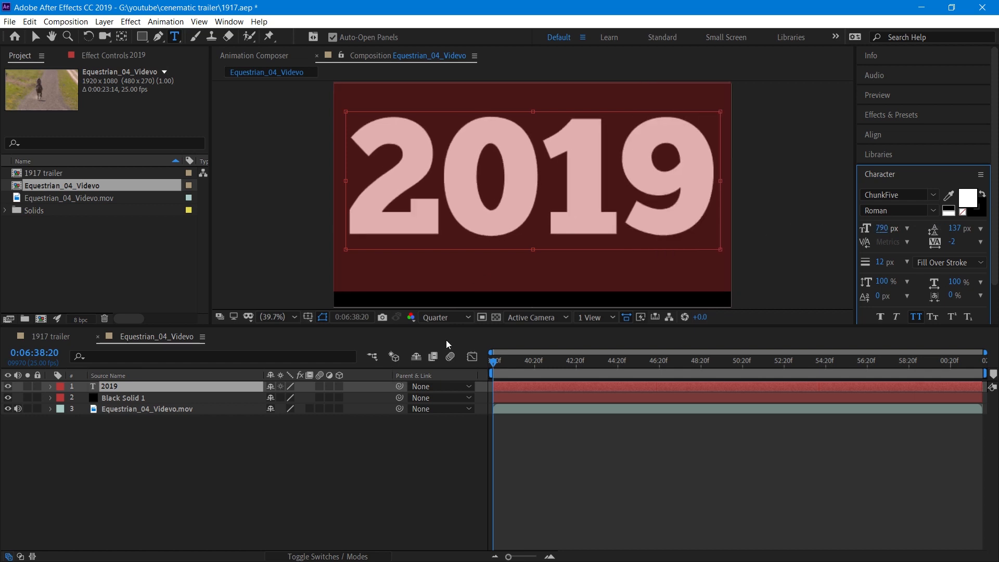
click(401, 448)
click(35, 37)
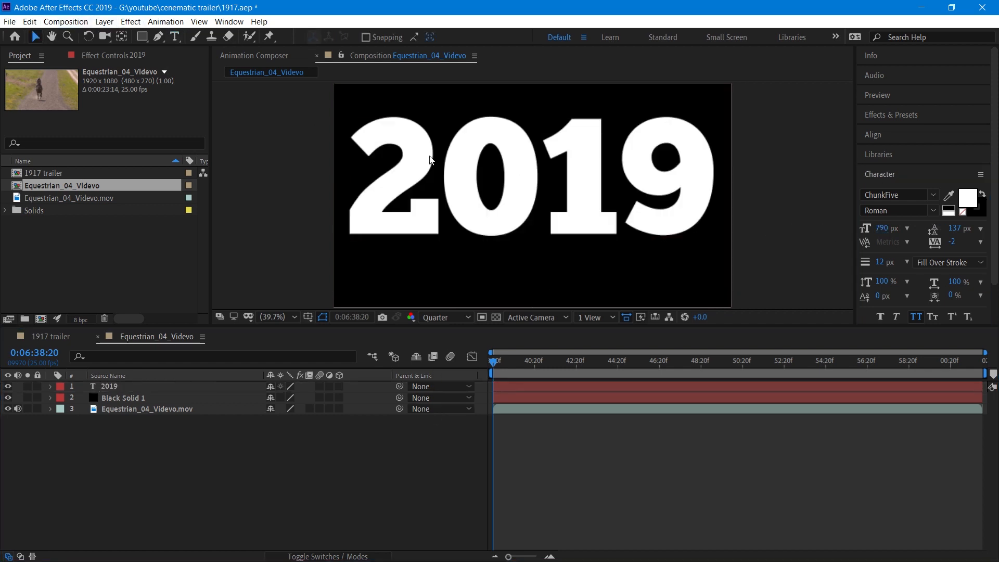
Reduce the 2019 text to 762 px and nudge the layer slightly to recentre it.
click(430, 159)
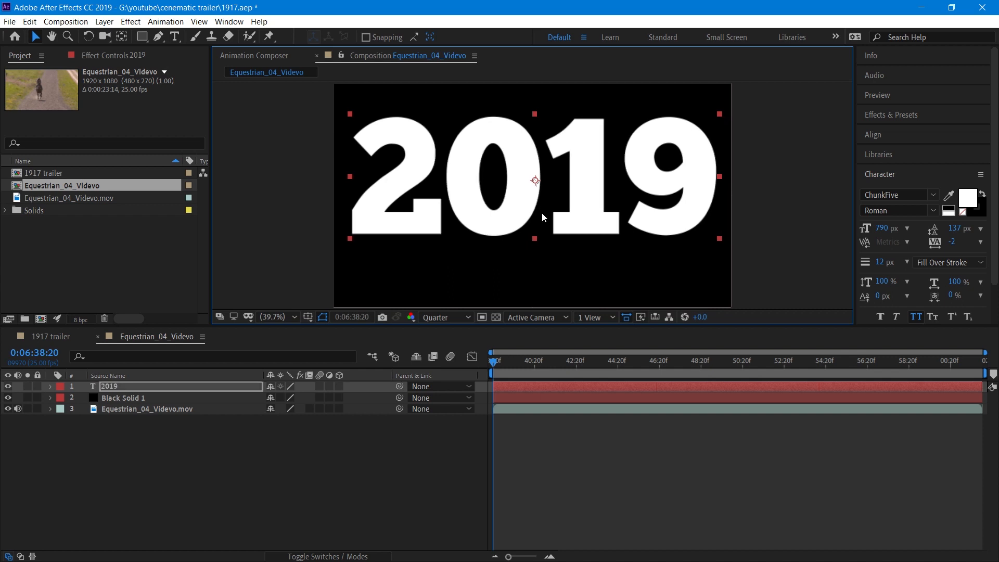
double_click(542, 218)
drag(881, 228, 860, 229)
click(35, 37)
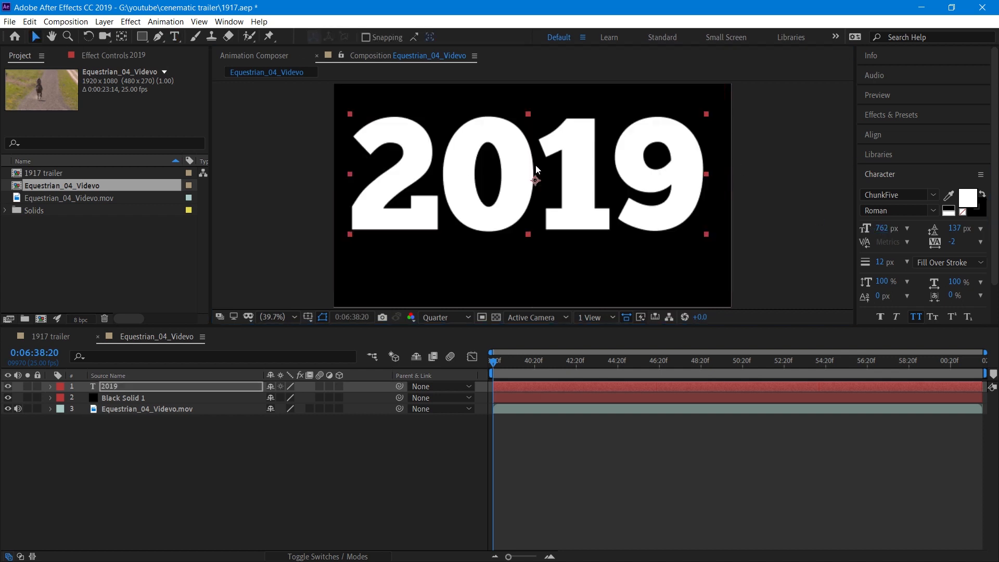
drag(542, 168, 547, 165)
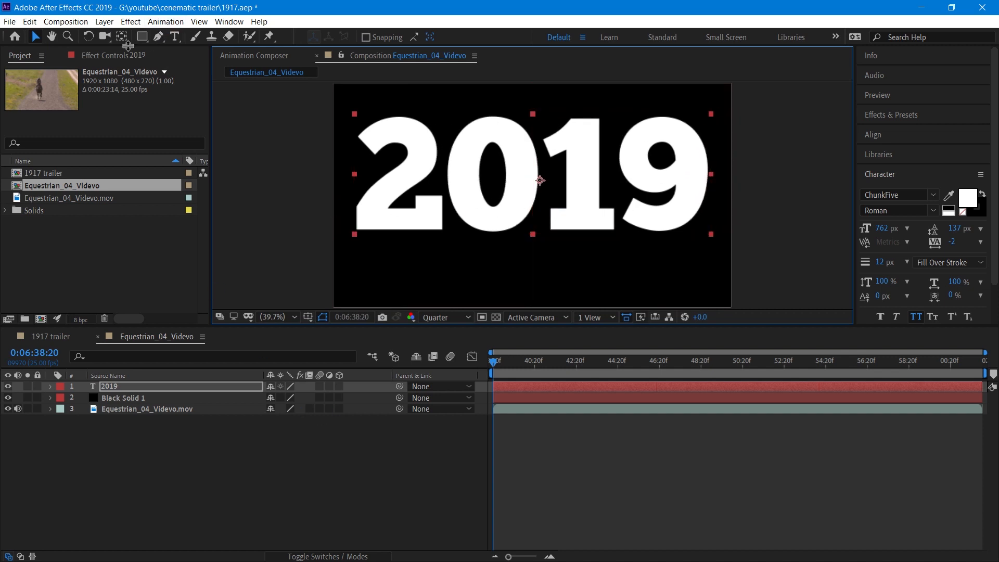
click(175, 36)
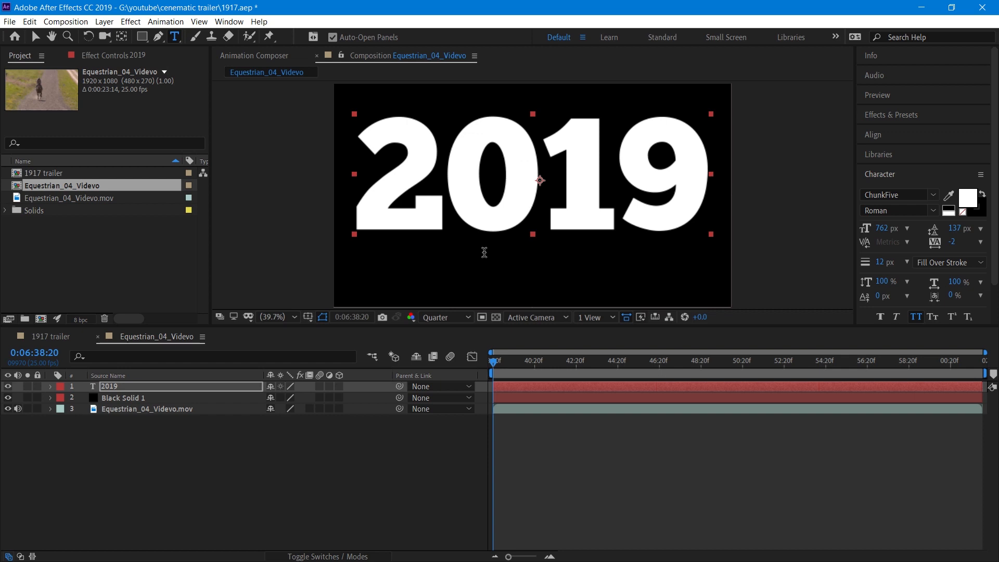
drag(484, 252, 602, 263)
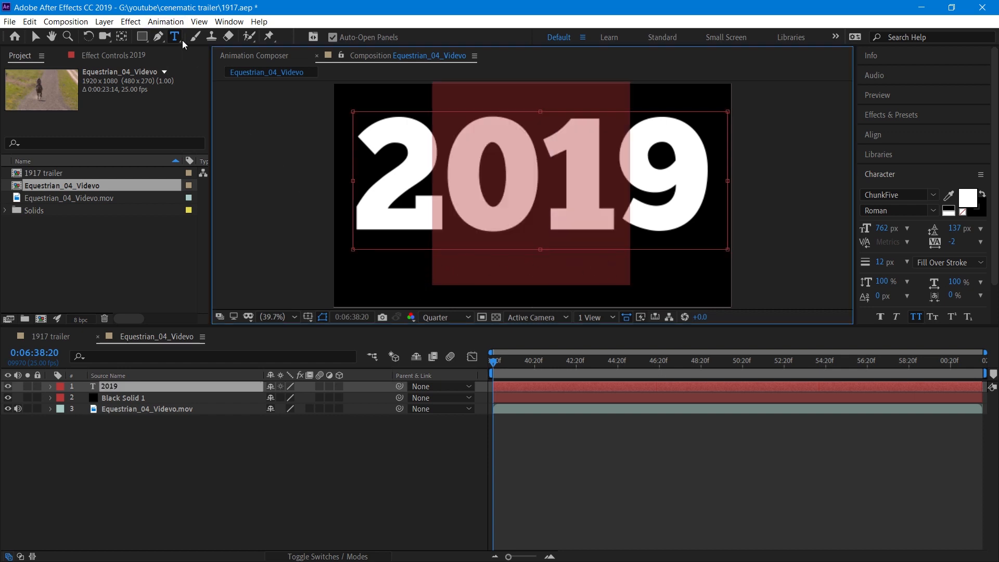
click(355, 470)
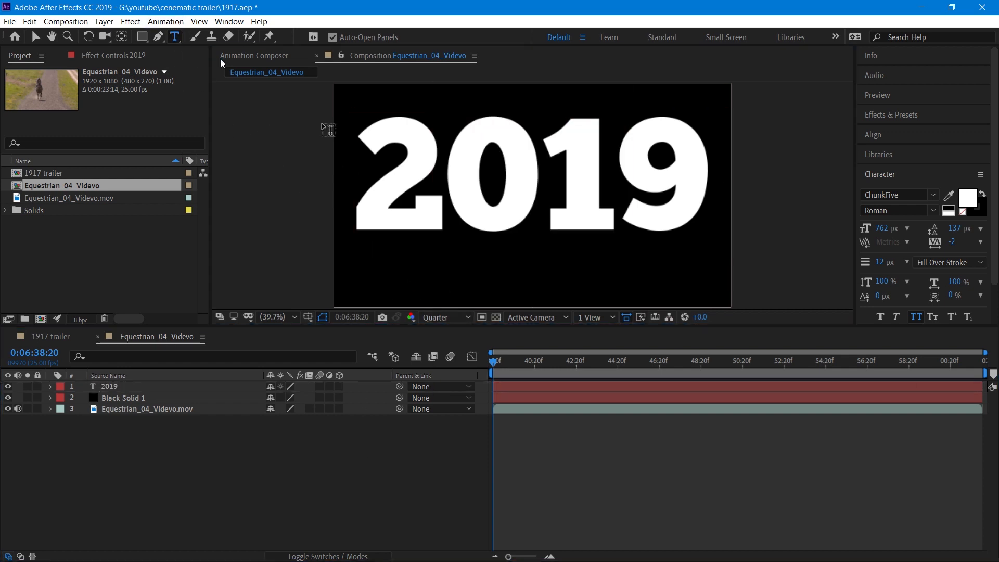
Draw a text box near the bottom edge and type official trailer at an 80 px font size.
click(491, 287)
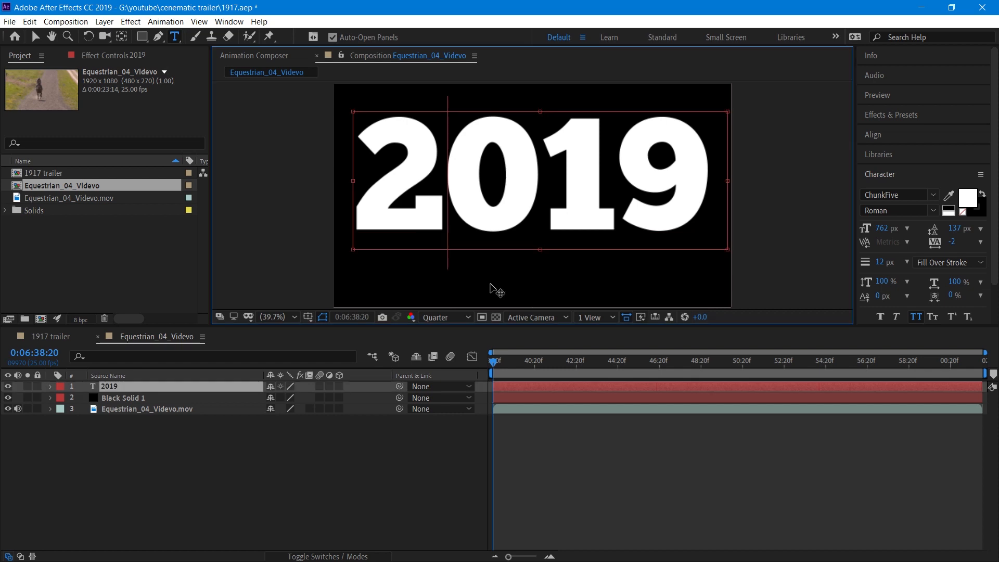
click(190, 491)
drag(497, 286, 665, 303)
click(881, 229)
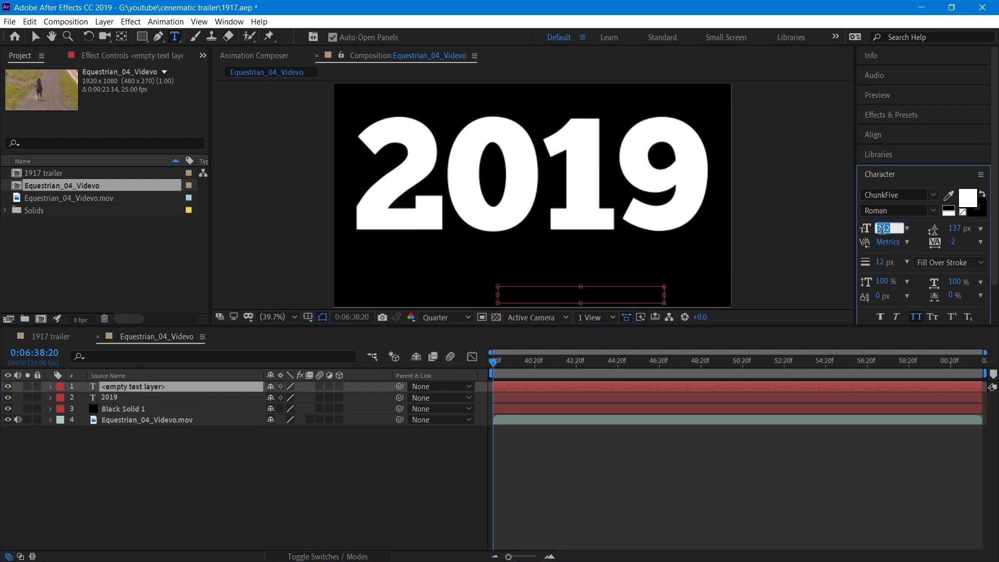
text(80)
key(Return)
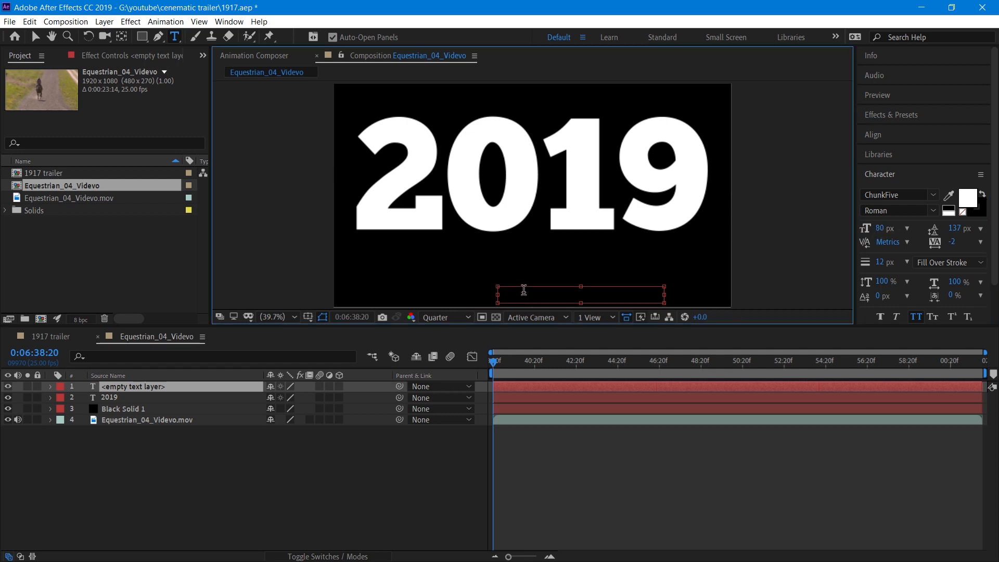
text(o)
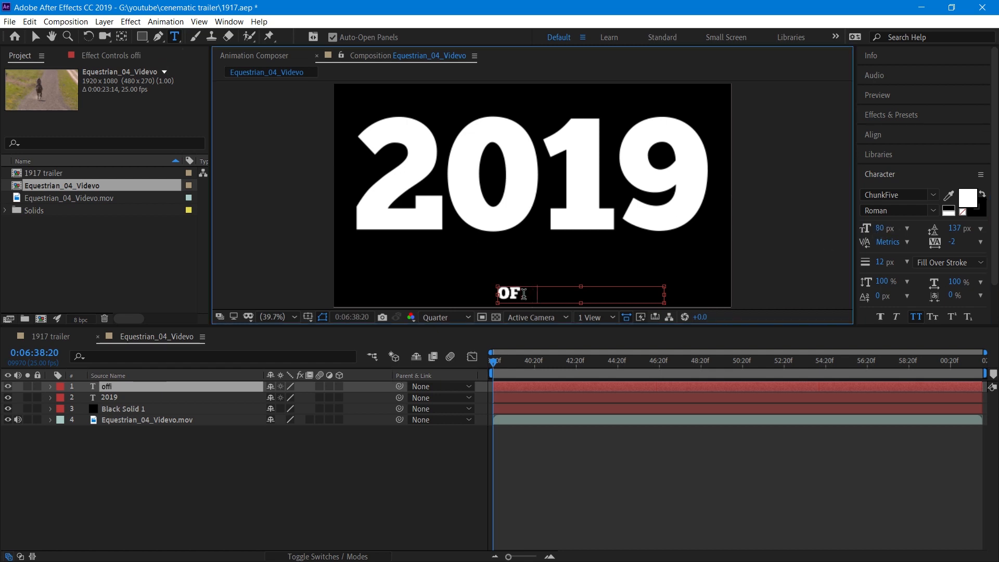
text(fficial tra)
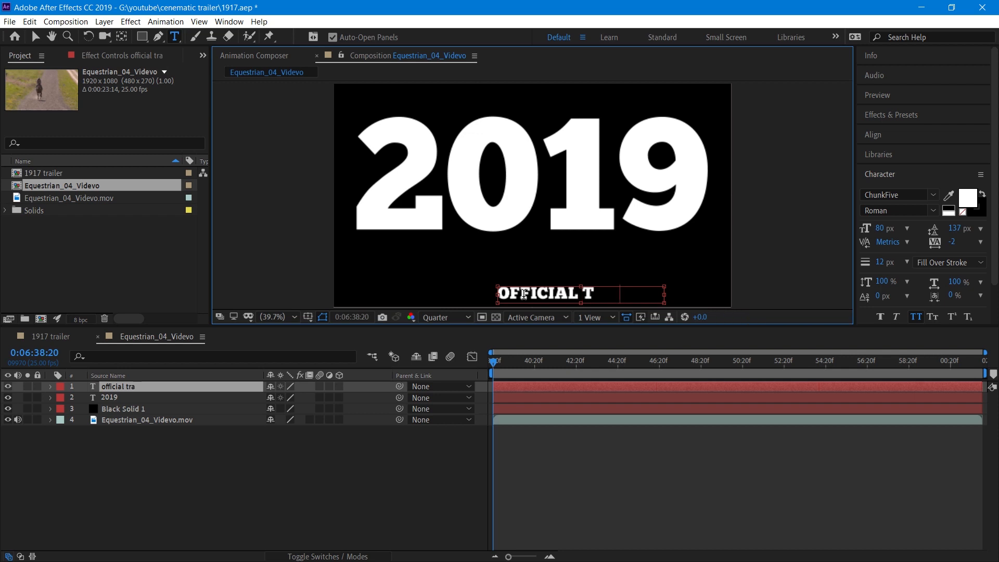
text(iler)
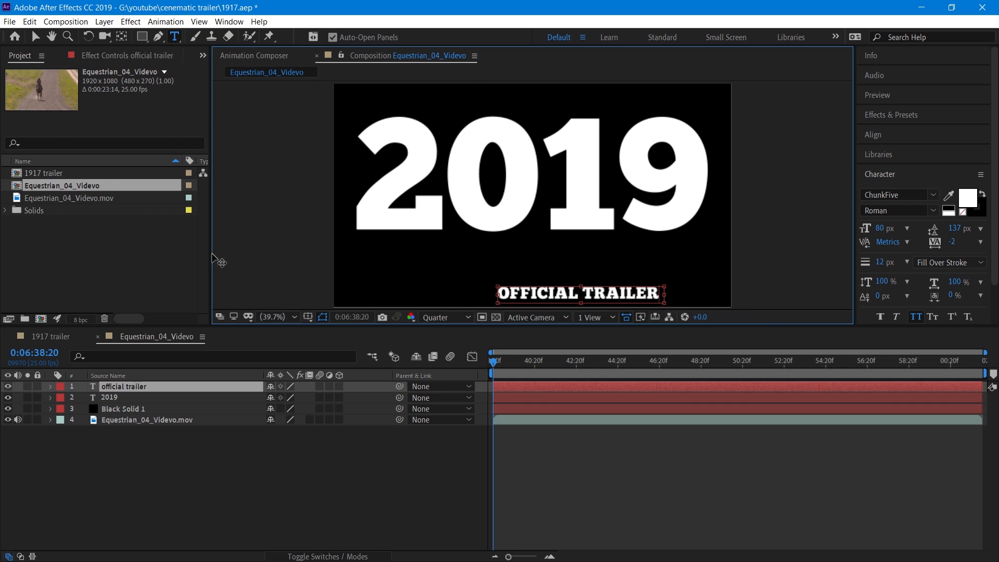
Move the official trailer text up so it sits just beneath the 2019 text.
click(37, 37)
drag(548, 296, 510, 253)
click(409, 428)
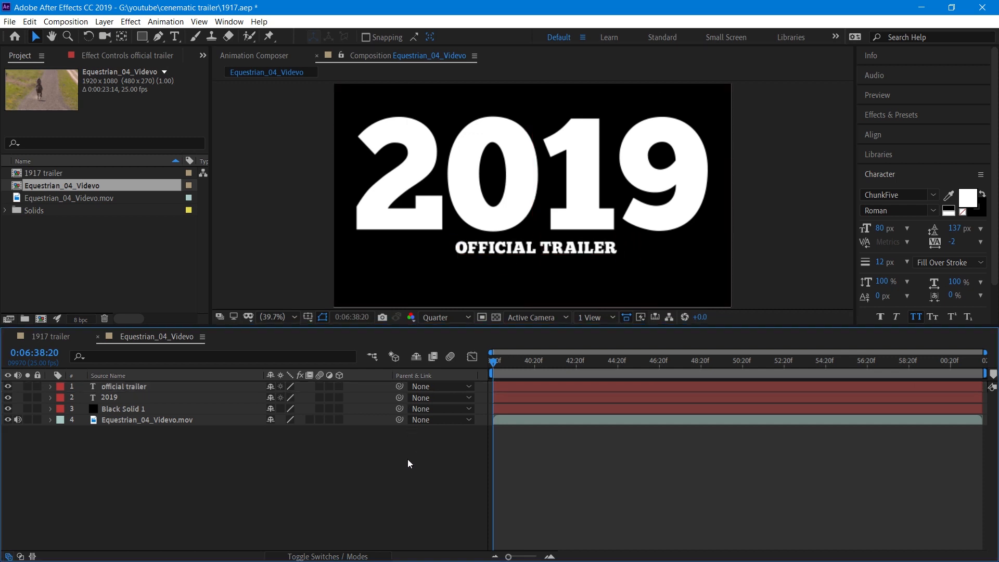
Select both text layers and nudge them down together to recentre the title vertically.
click(483, 201)
shift+click(481, 254)
key(shift+Down)
key(shift+Down)
key(shift+Down)
key(shift+Down)
key(shift+Down)
key(shift+Down)
key(shift+Down)
key(shift+Down)
key(shift+Down)
key(shift+Down)
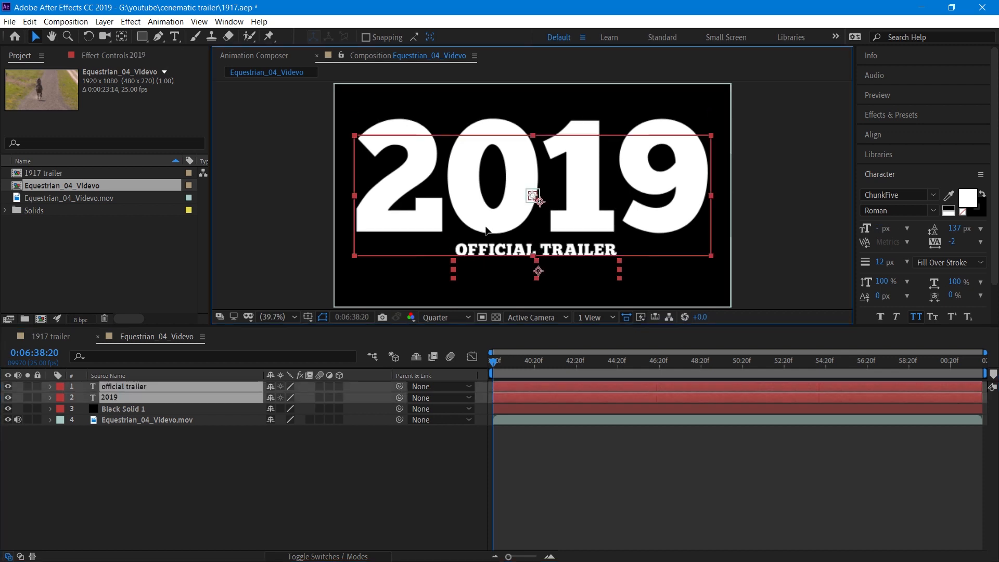
drag(485, 208, 487, 207)
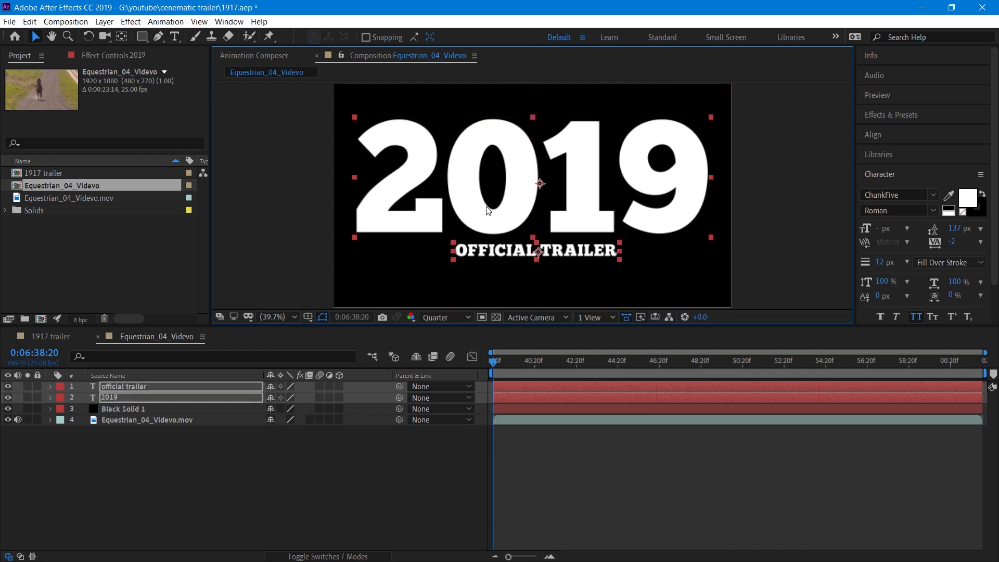
key(Down)
key(Down)
key(Down)
key(Down)
key(Down)
key(Down)
key(Down)
key(Down)
key(Down)
key(Down)
key(Down)
key(Down)
key(Down)
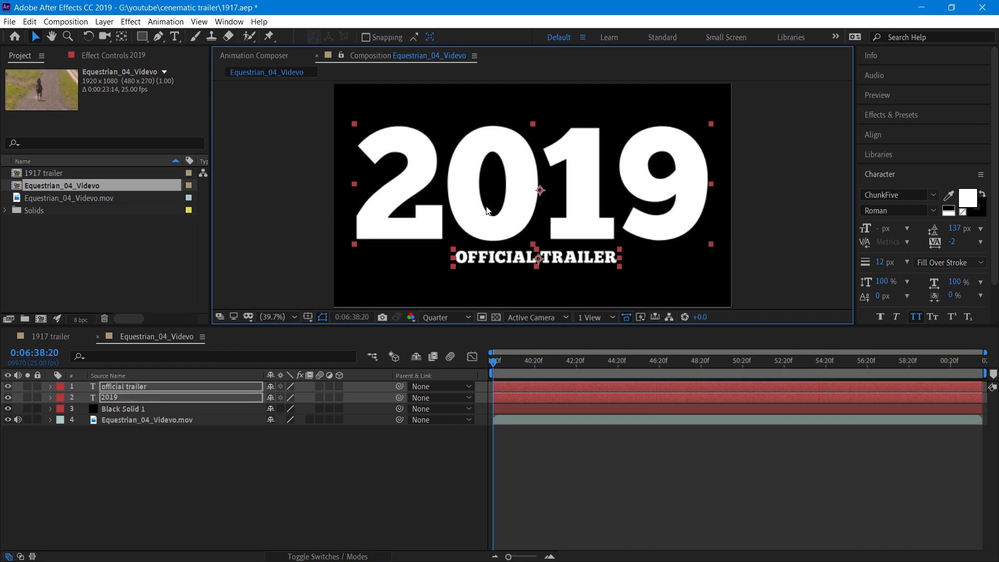
click(346, 456)
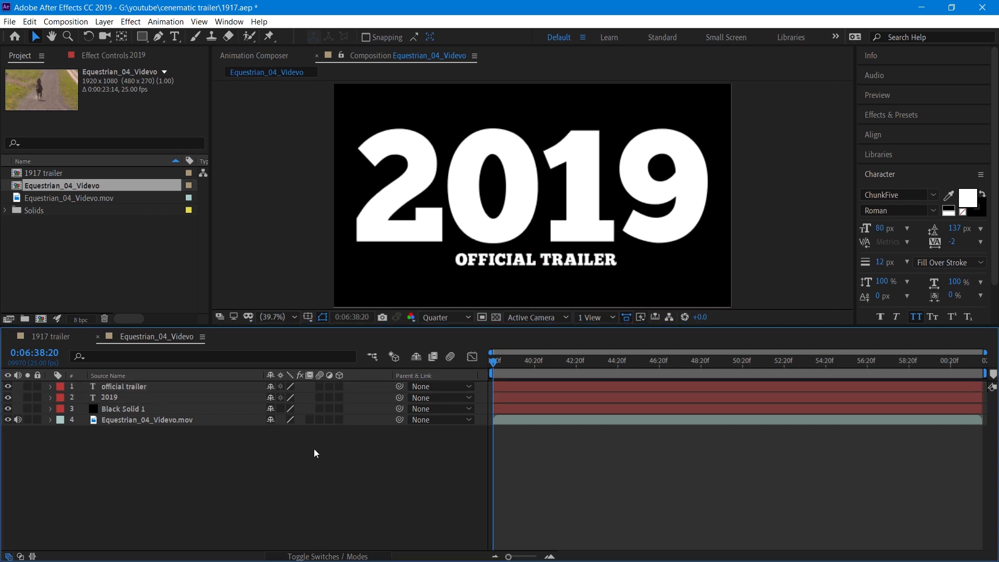
Pre-compose the official trailer and 2019 text layers into a new composition named txt.
click(132, 400)
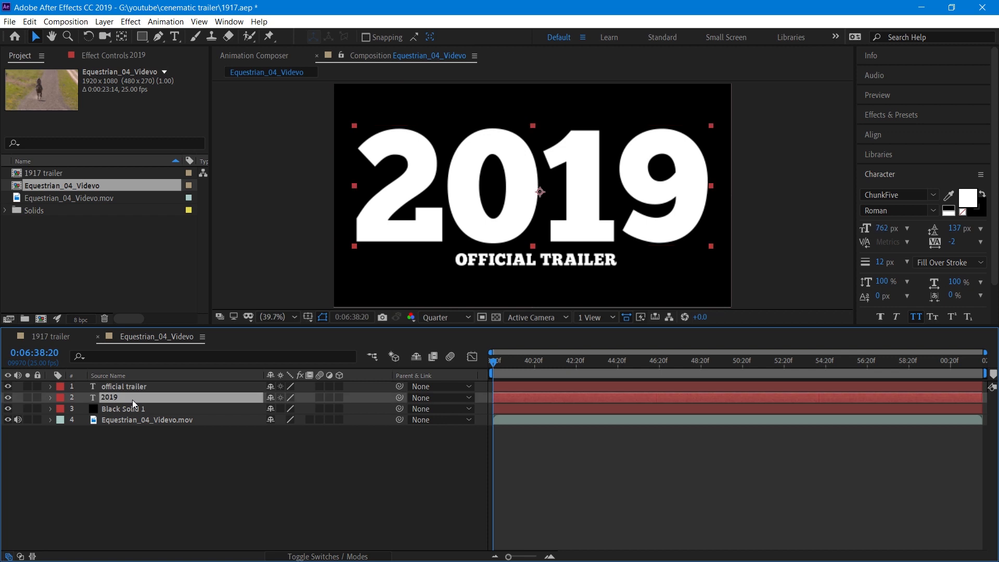
ctrl+click(133, 389)
ctrl+click(132, 389)
ctrl+right_click(132, 389)
click(132, 389)
ctrl+click(132, 387)
right_click(130, 383)
click(179, 334)
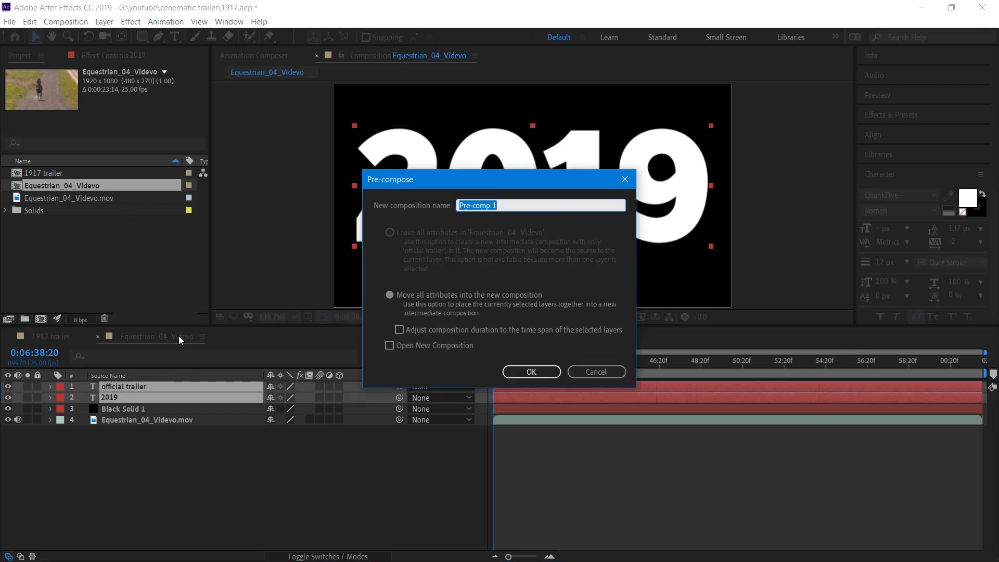
key(BackSpace)
text(txt)
click(554, 373)
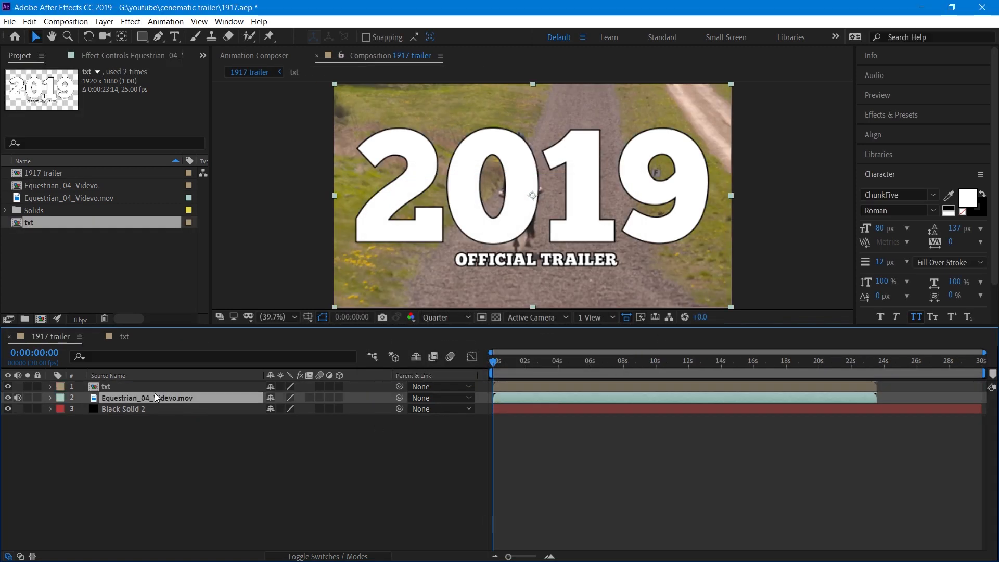
Duplicate the Equestrian_04_Videvo.mov layer and move the copy above the black solid.
drag(155, 397, 155, 413)
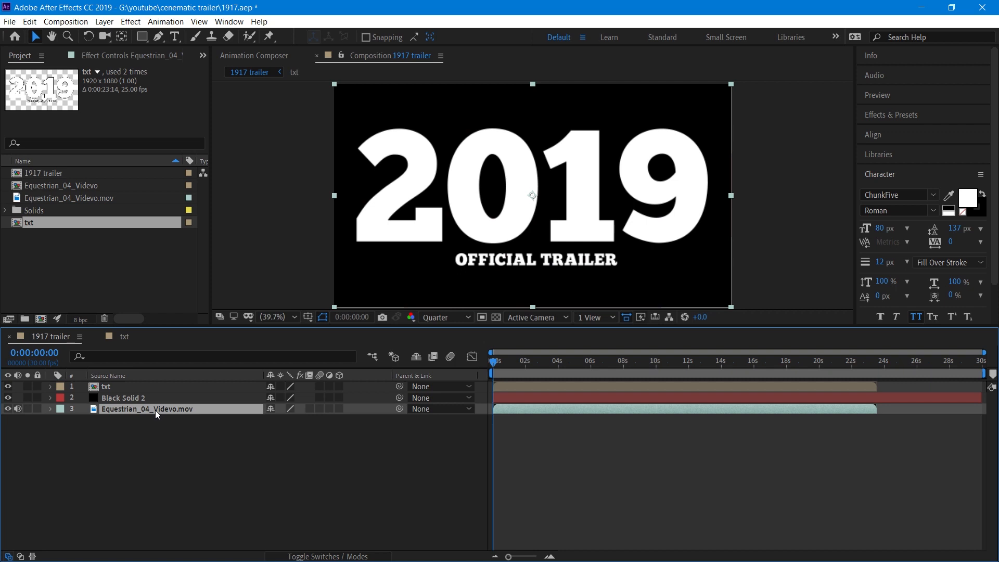
key(ctrl+d)
drag(155, 410, 156, 399)
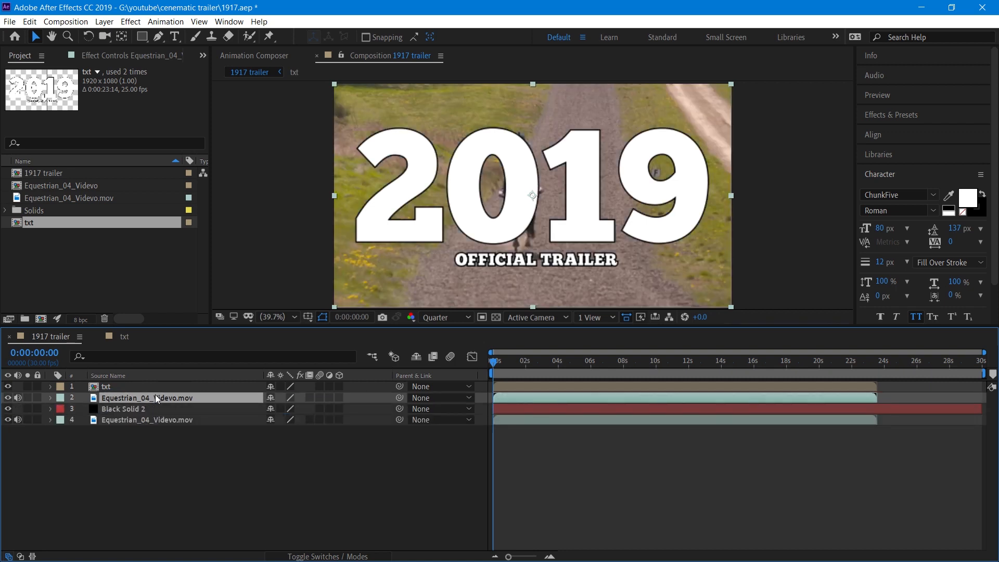
Hide the txt layer and set the duplicated video layer's track matte to Luma Matte "txt".
click(7, 387)
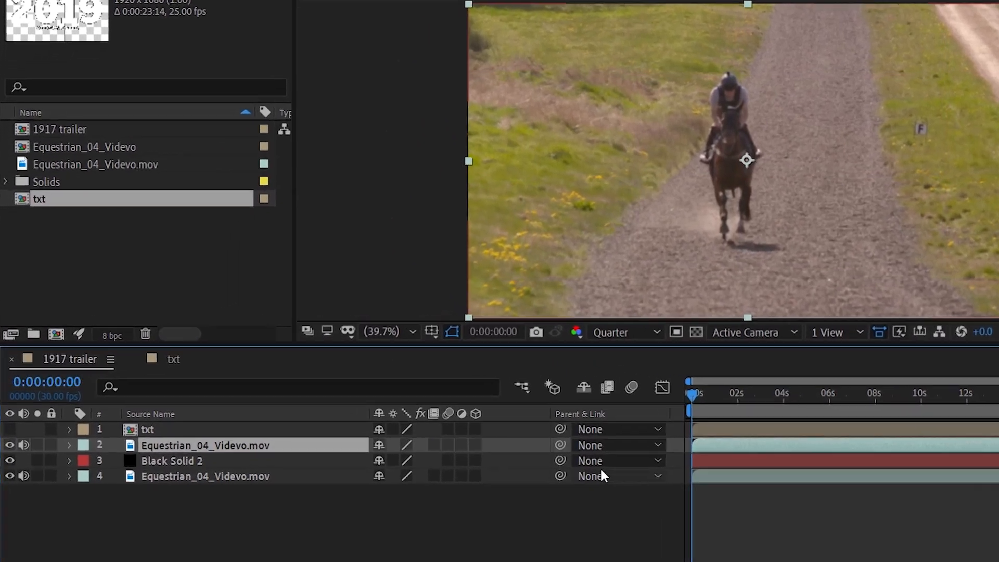
key(F4)
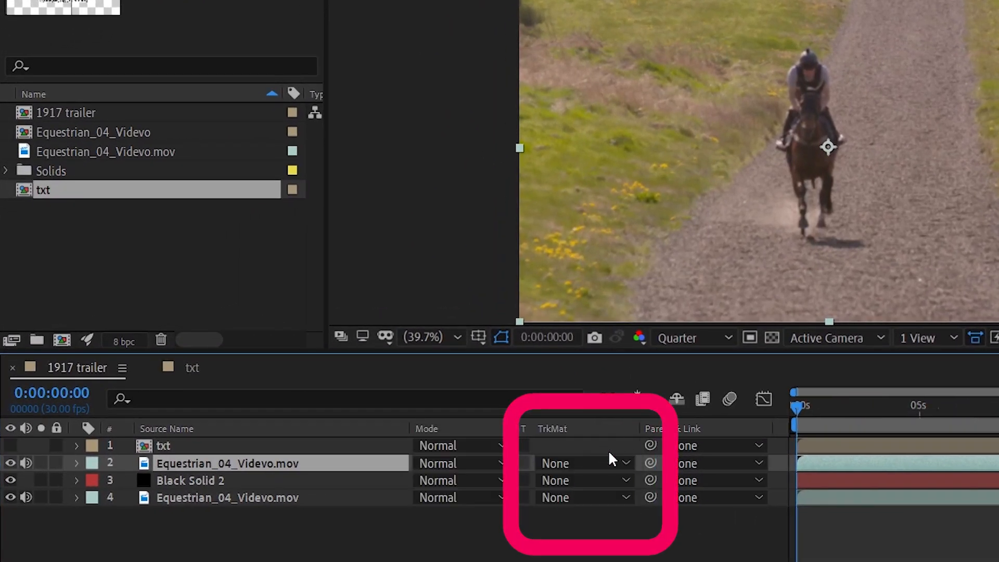
click(586, 463)
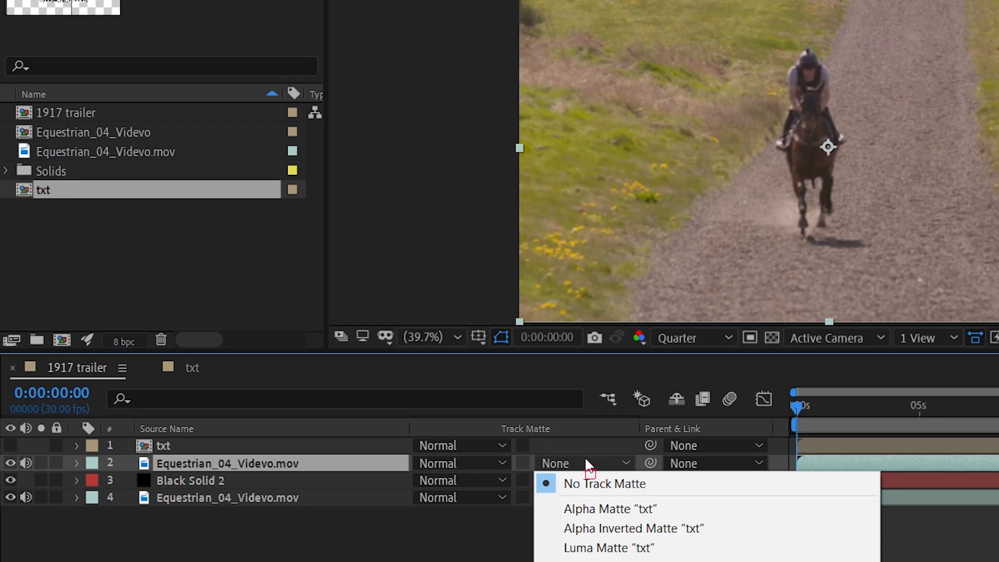
click(588, 548)
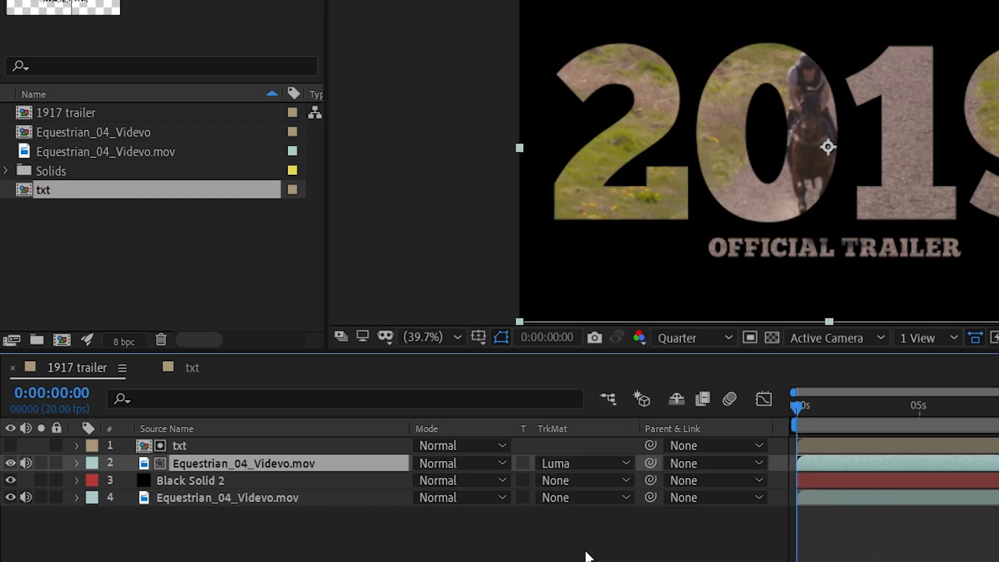
Preview the matted title and return to the start of the timeline.
key(space)
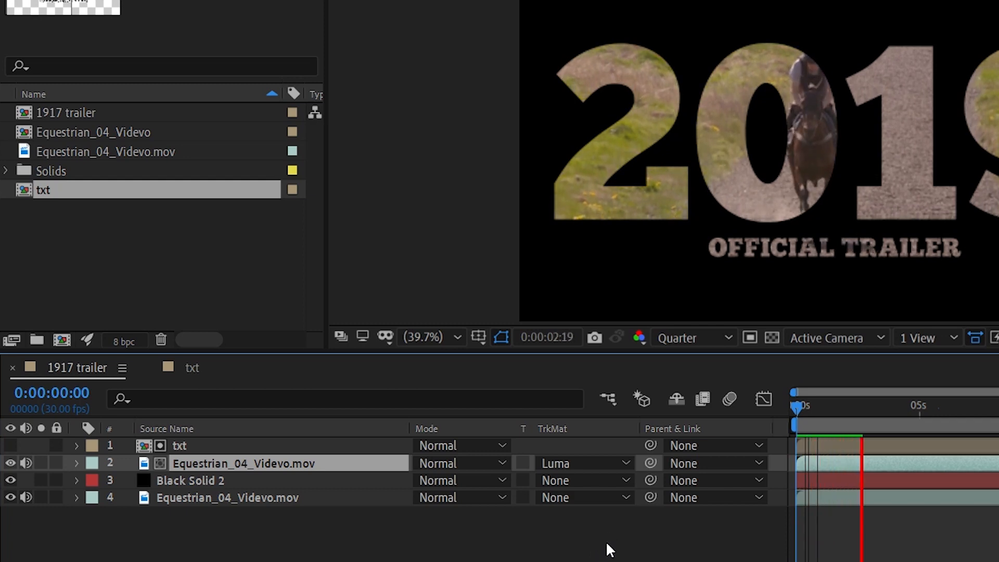
key(space)
click(841, 407)
key(Home)
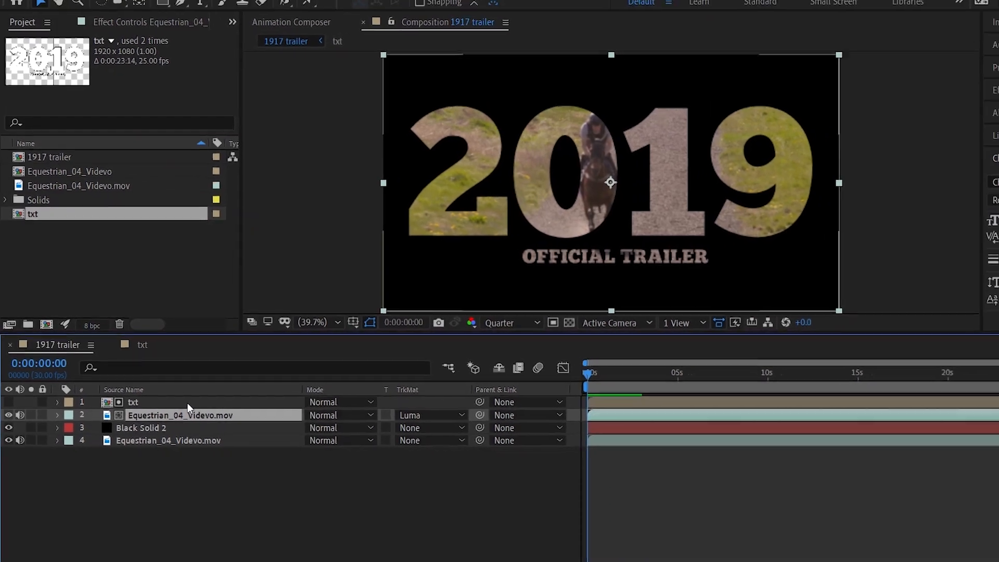
Move the txt layer's anchor point to the right, onto the 1 in 2019, with the Pan Behind tool.
click(228, 422)
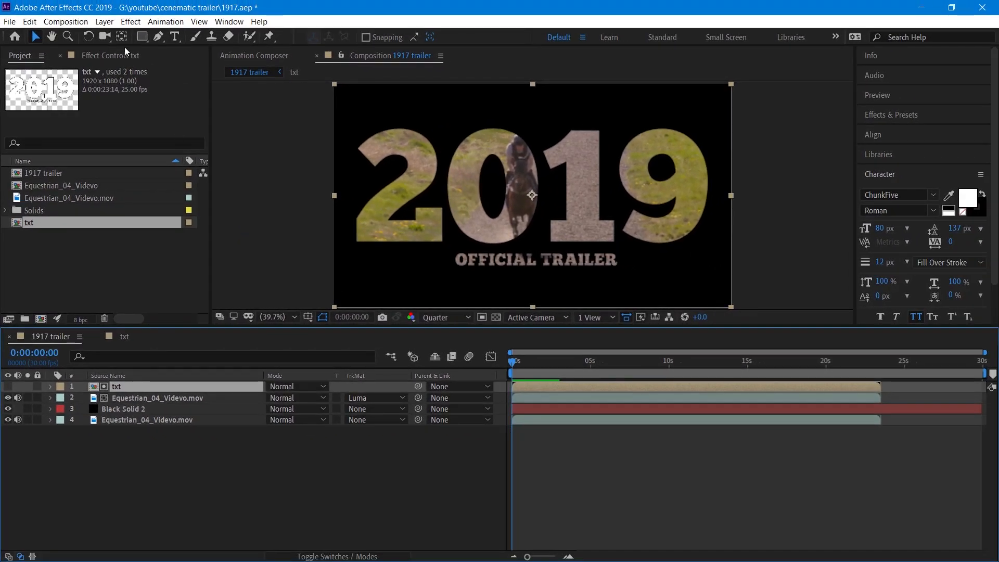
key(y)
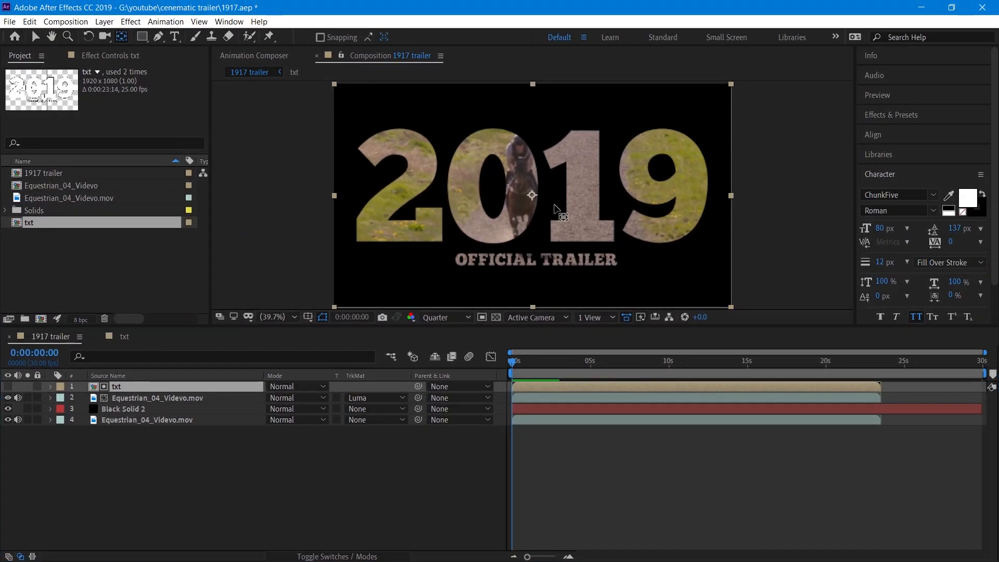
drag(532, 195, 590, 195)
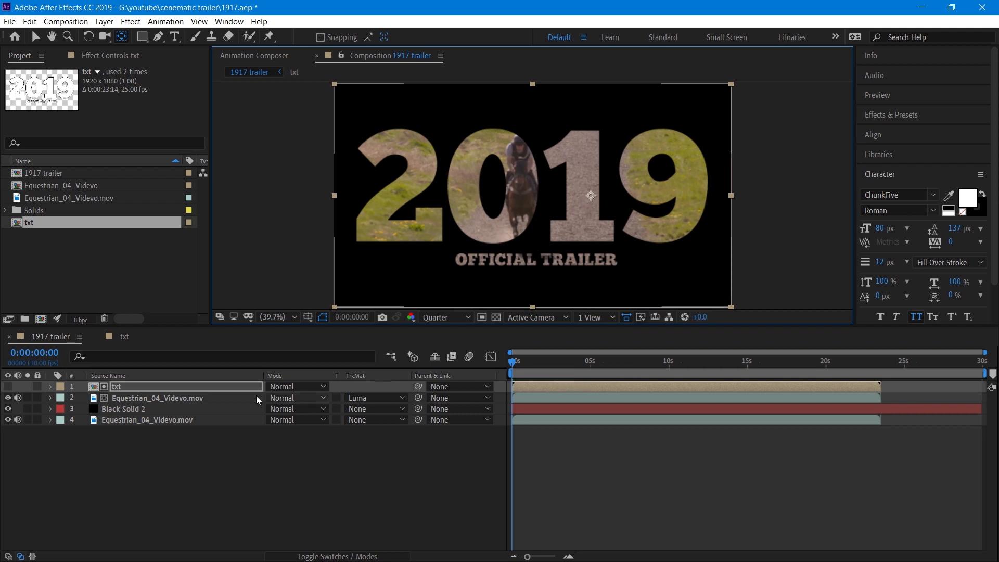
Scale the txt layer up to 2071% and set a Scale keyframe at the start.
click(217, 387)
key(s)
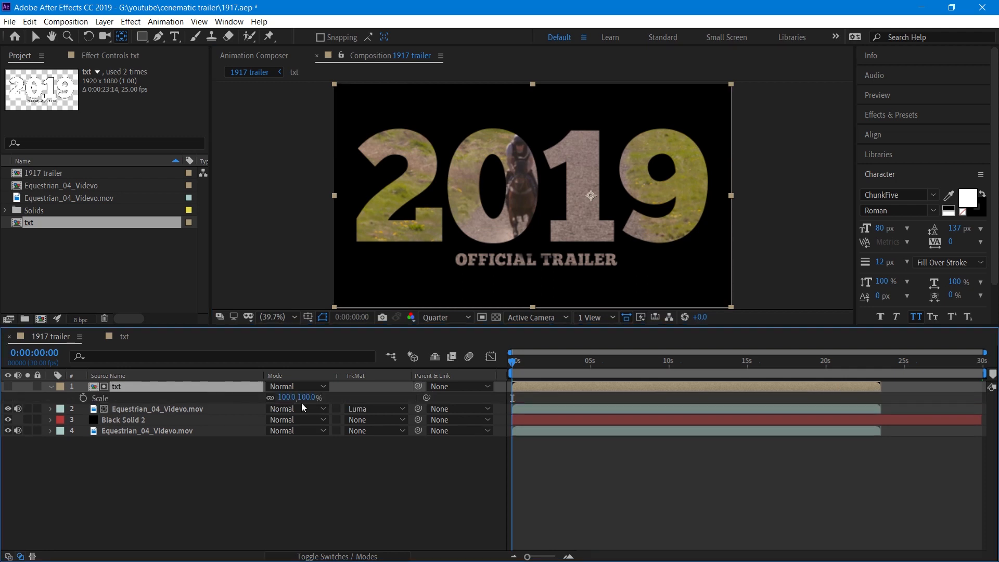
drag(287, 397, 996, 399)
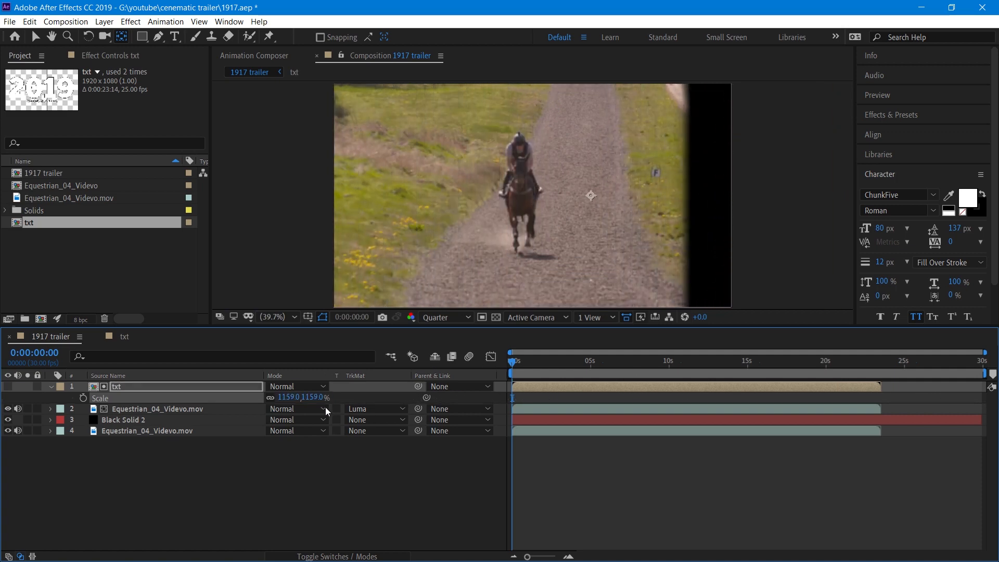
drag(317, 395, 905, 395)
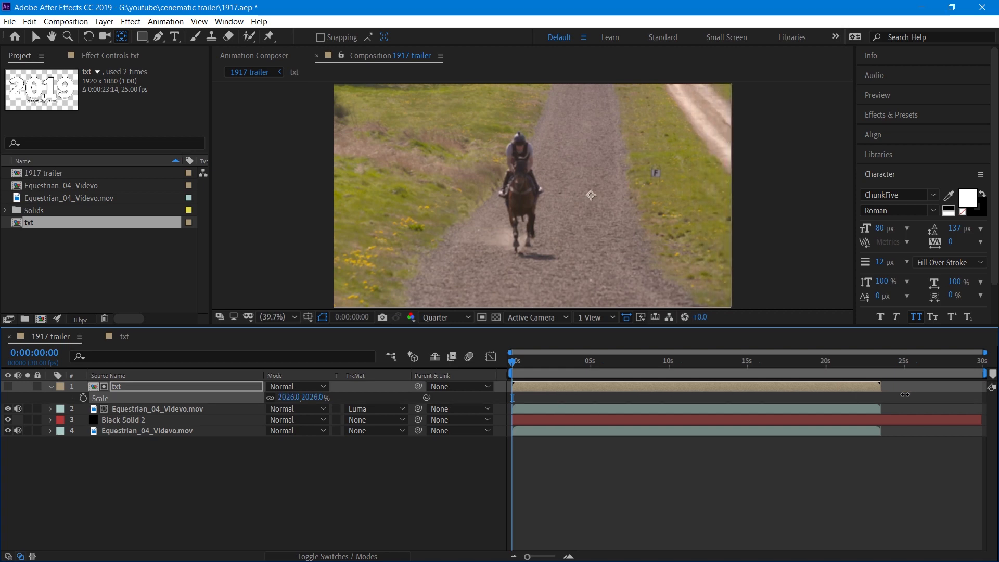
click(83, 398)
At about 5 seconds 21 frames, scale the txt layer down to 678% to add a second keyframe.
drag(583, 366, 602, 363)
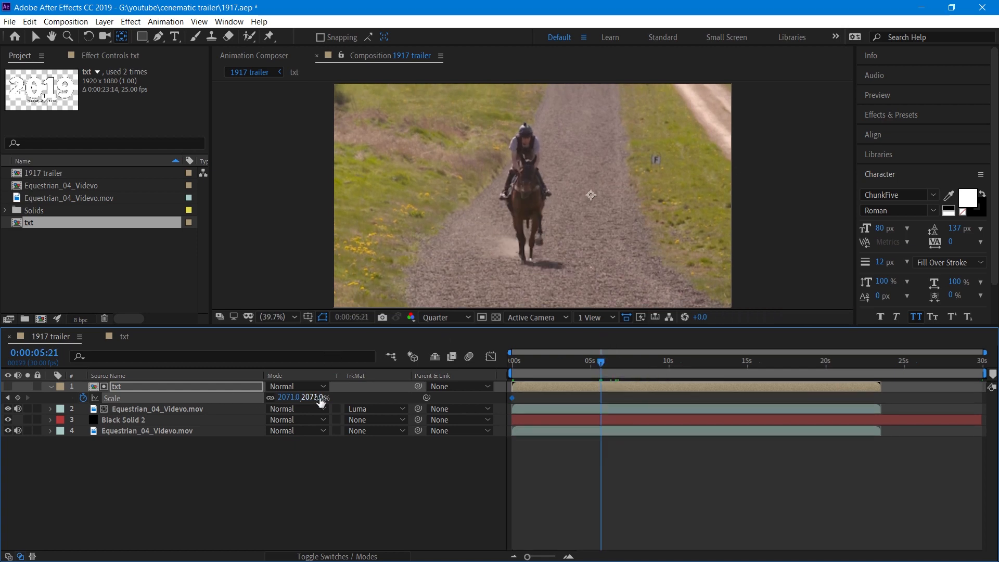
drag(271, 397, 5, 397)
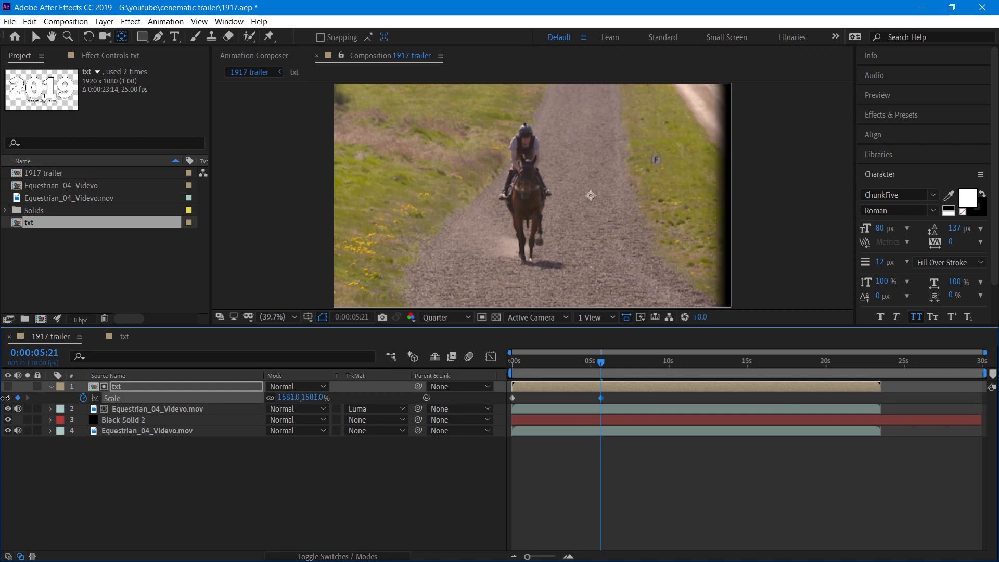
drag(291, 398, 40, 396)
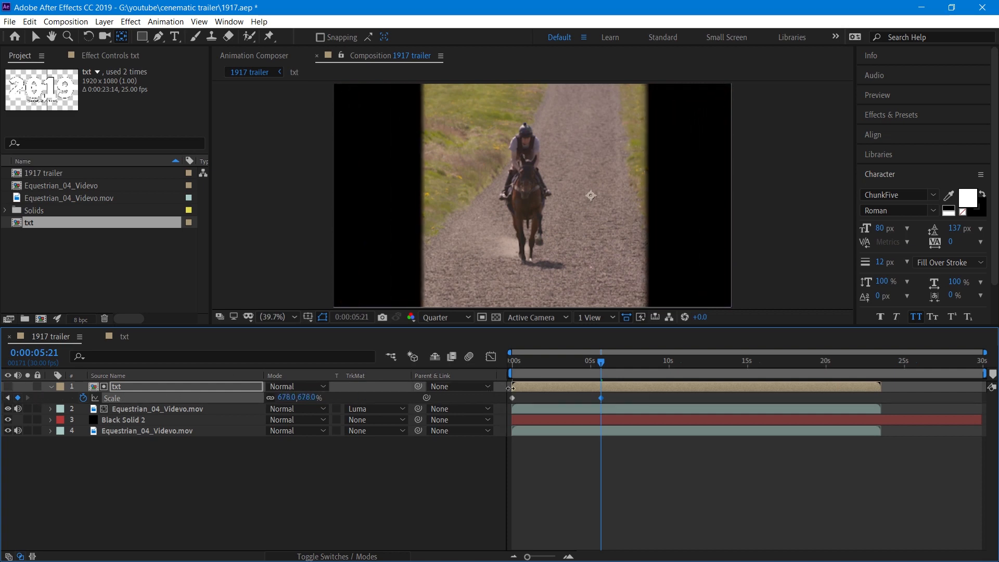
Preview the scale animation from the start.
drag(600, 364, 430, 365)
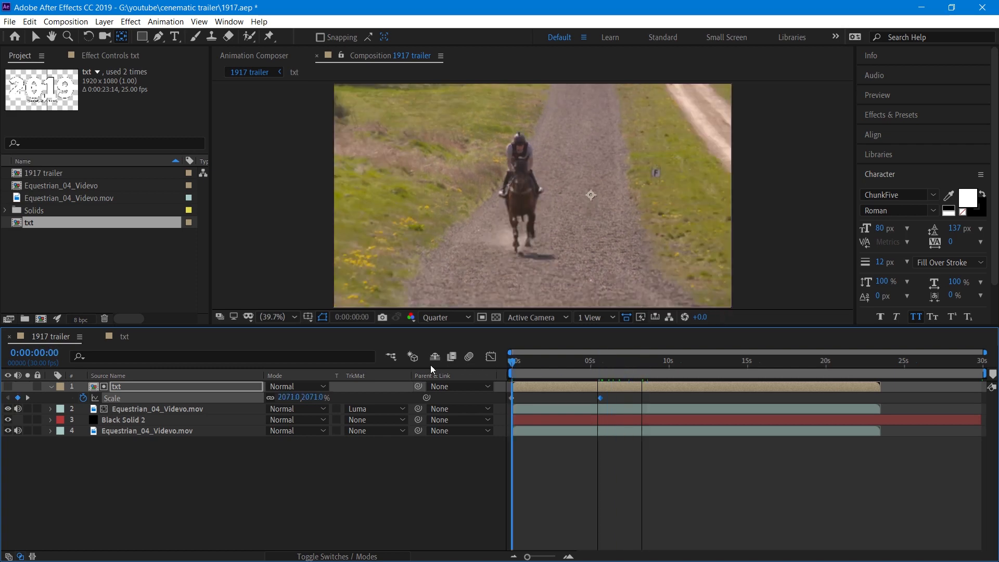
key(space)
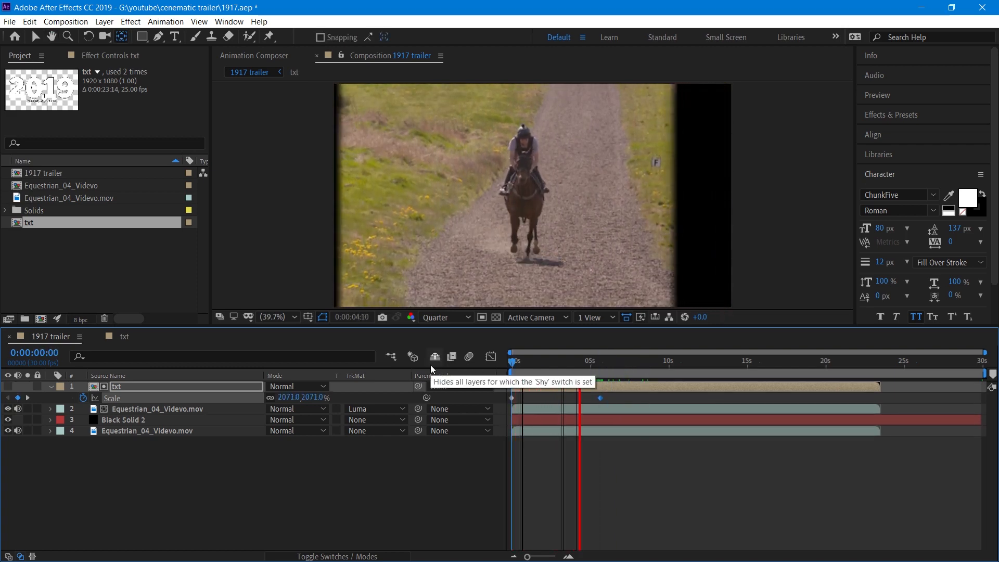
key(space)
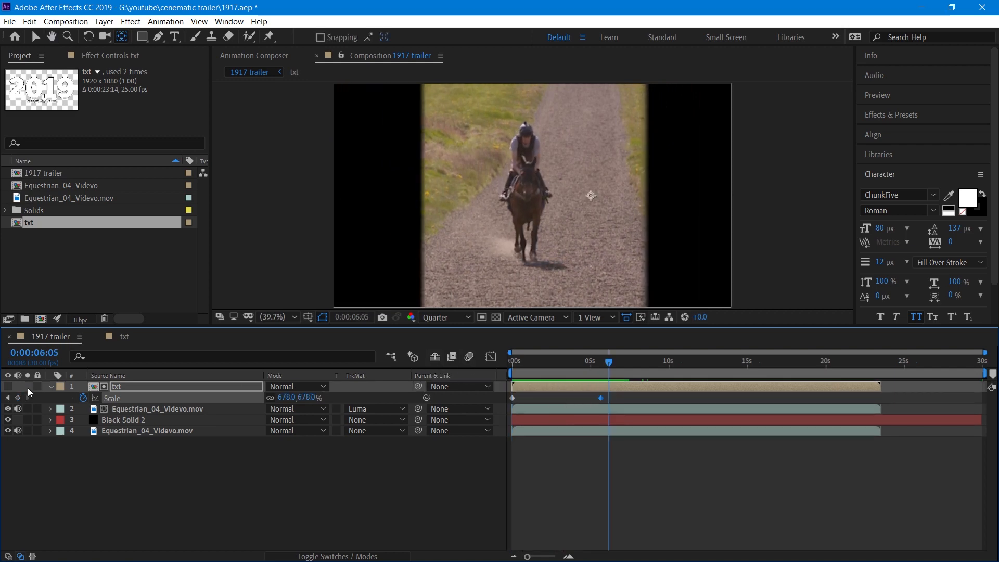
Jump to the second Scale keyframe and reduce the txt layer's scale to 478%.
click(8, 398)
drag(302, 397, 183, 402)
Set the duplicated video layer's scale to 110%.
click(210, 411)
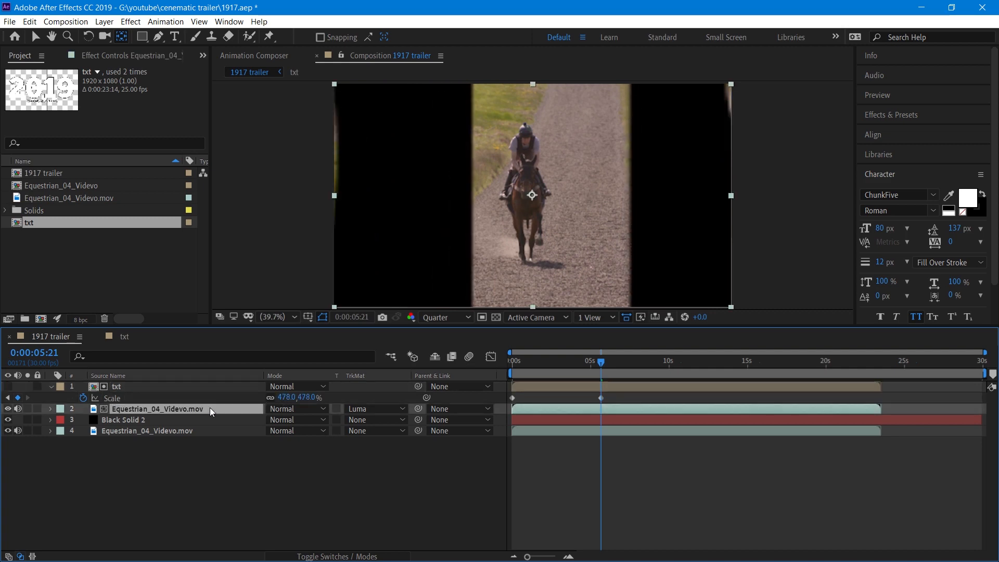
key(s)
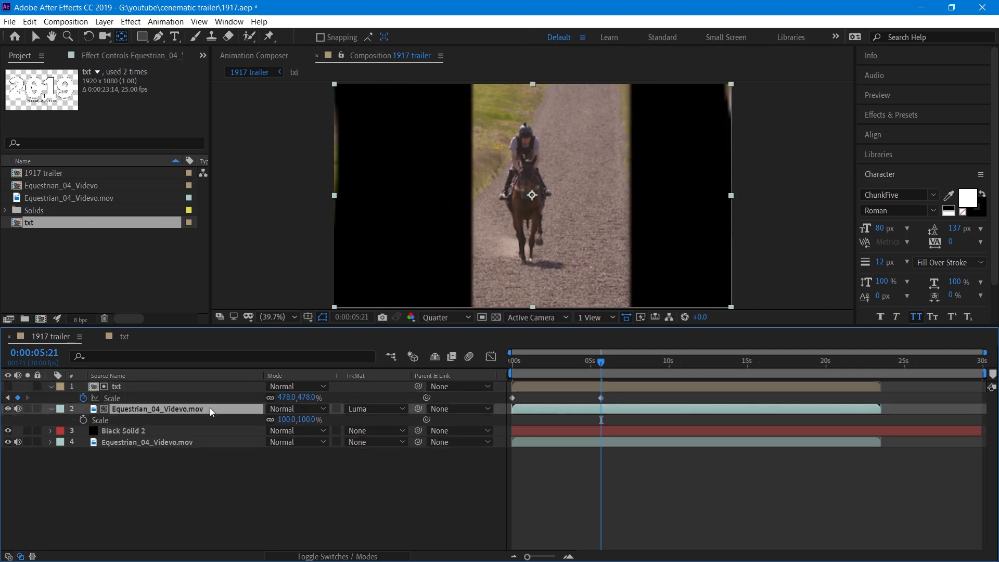
click(306, 419)
text(110)
key(Return)
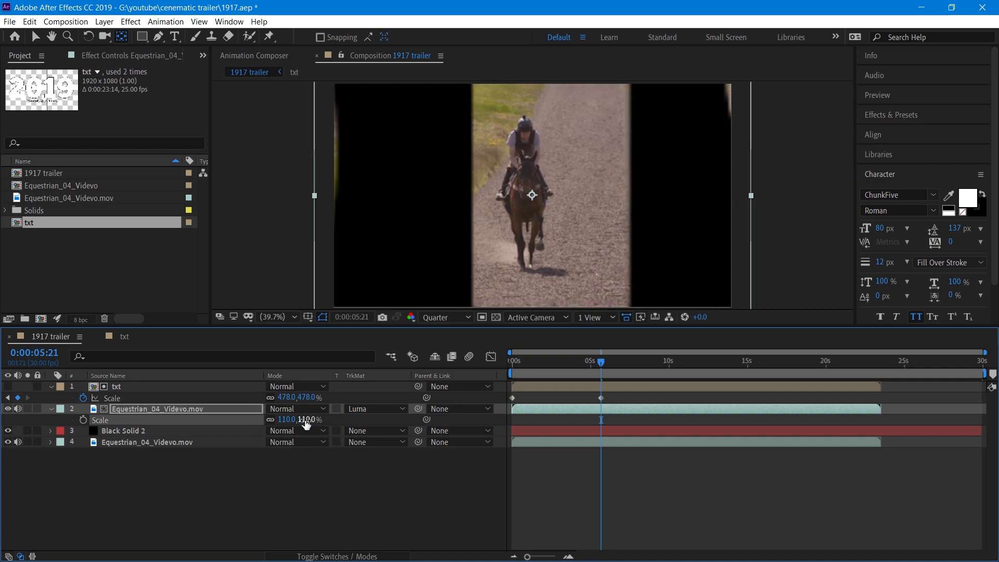
Set the duplicated video layer's X position to 1018 at about 5 seconds 21 frames.
click(220, 410)
key(p)
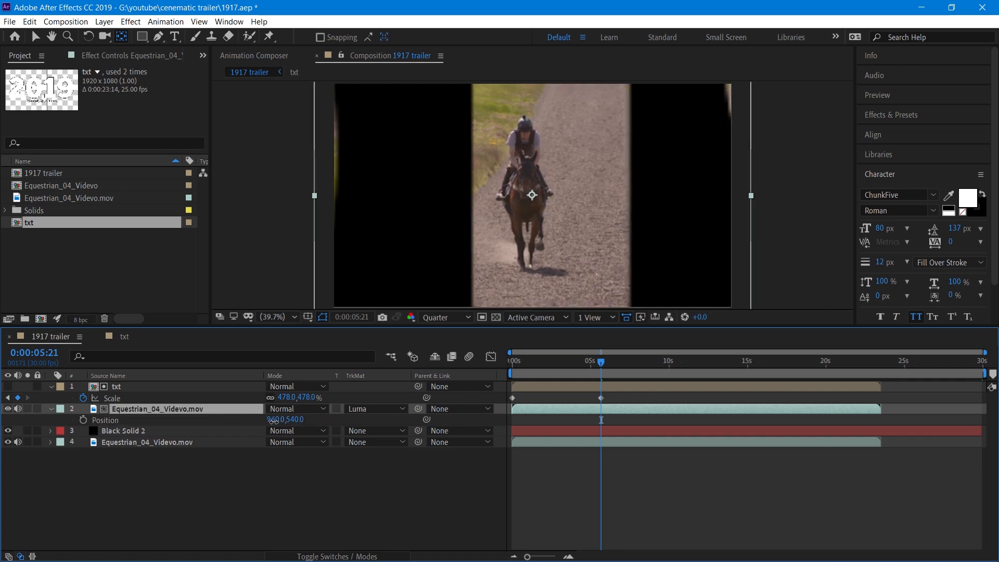
drag(274, 420, 312, 422)
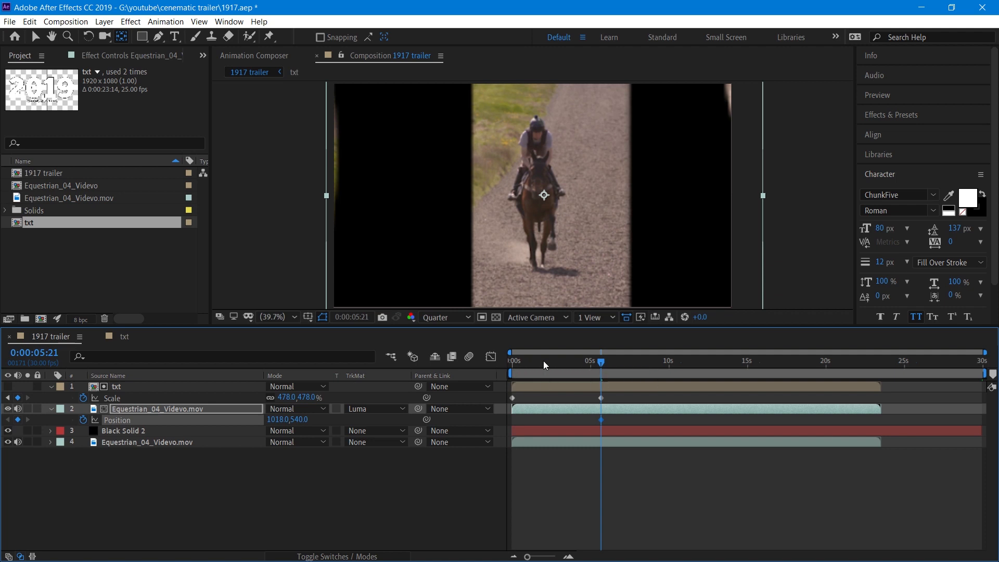
At about 5 seconds 2 frames, set the video layer's X position to 942 and return to the start.
drag(543, 361, 591, 361)
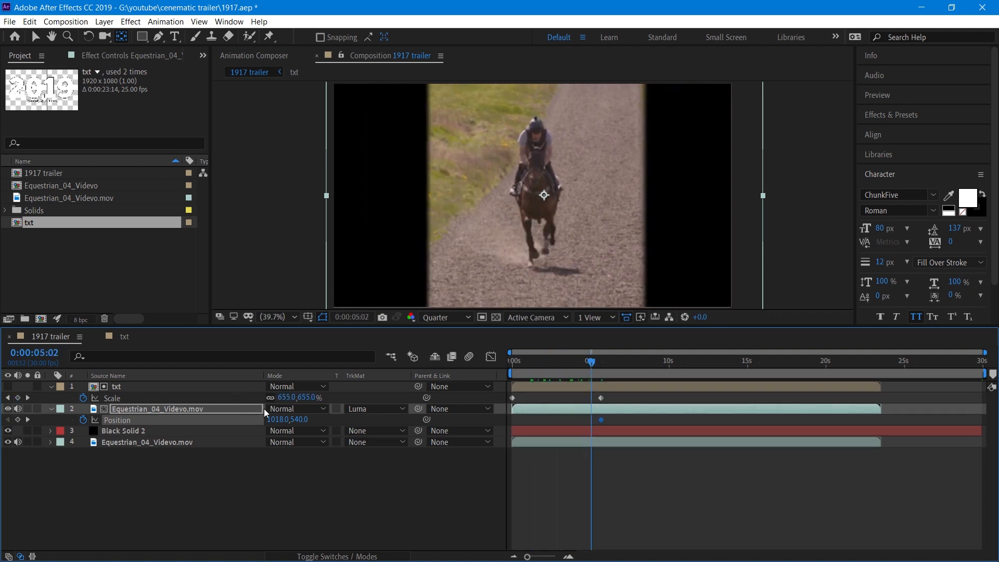
drag(282, 420, 233, 418)
key(Home)
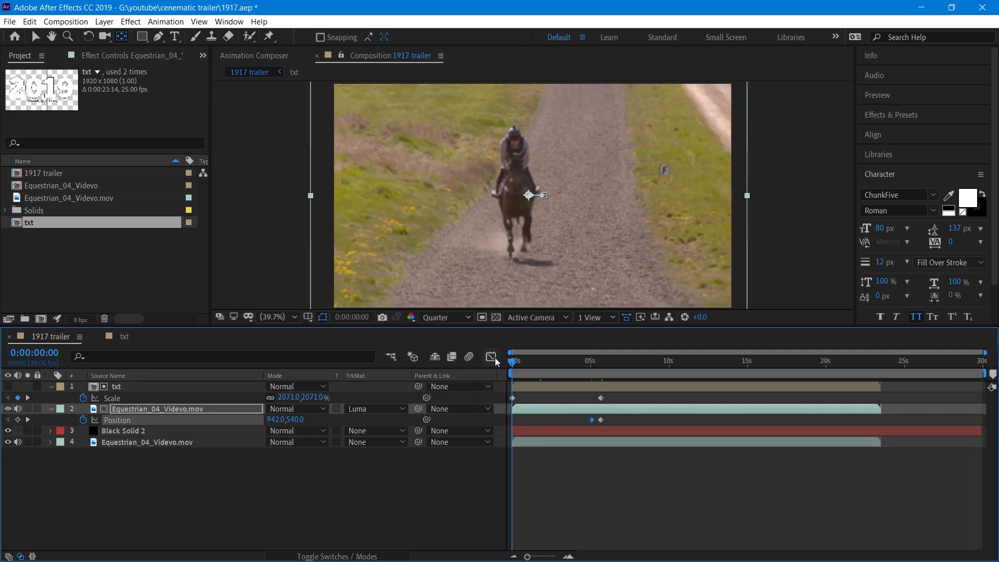
After previewing, jump to the second keyframe and set the txt layer's scale to 95% and the video layer's X position to 1207.
key(space)
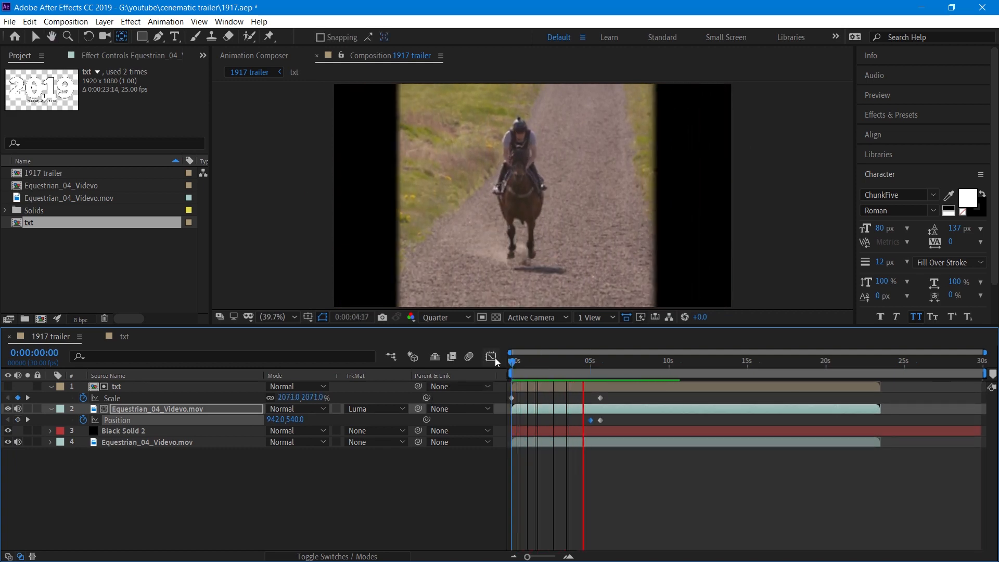
key(space)
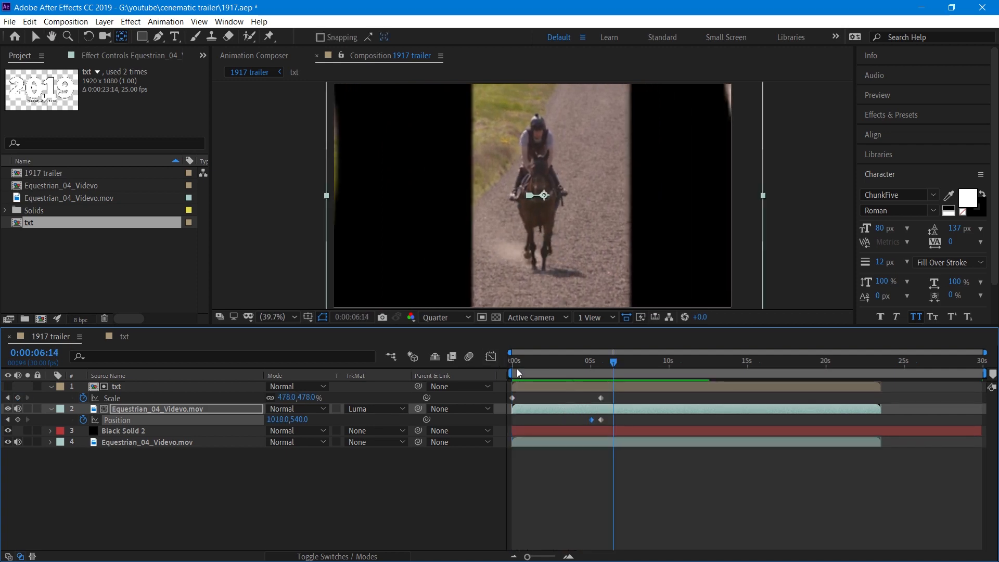
click(7, 398)
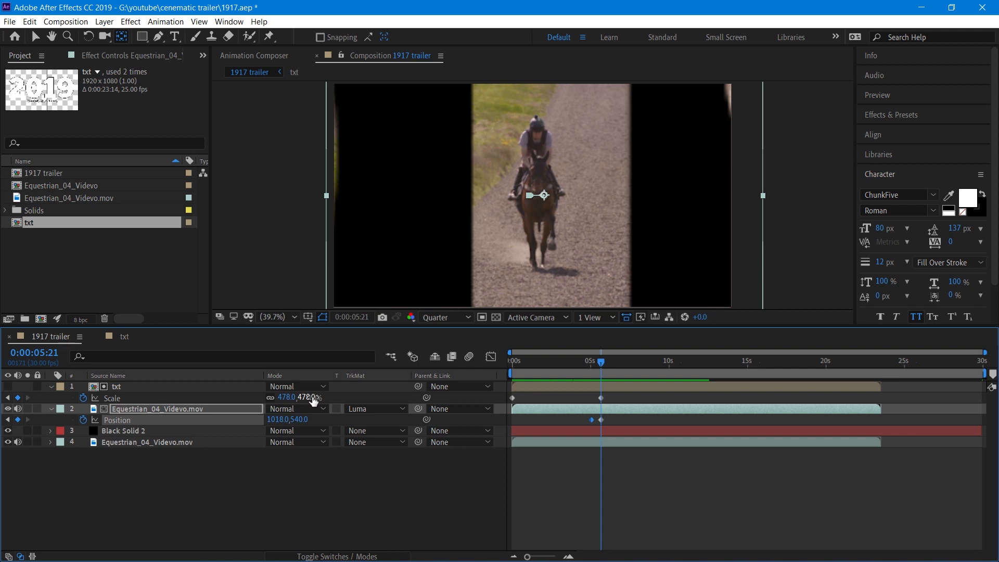
drag(306, 400, 198, 397)
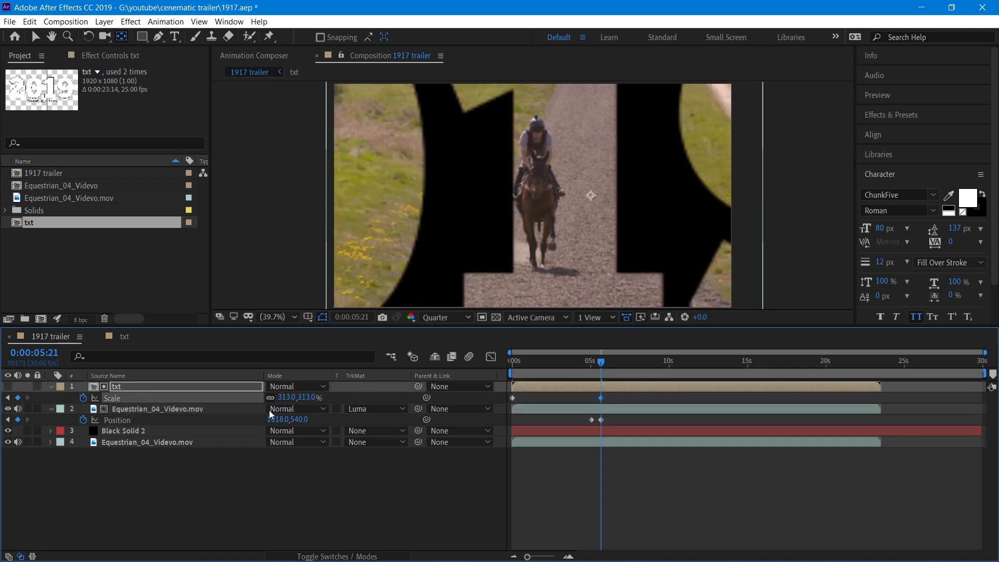
drag(277, 419, 327, 415)
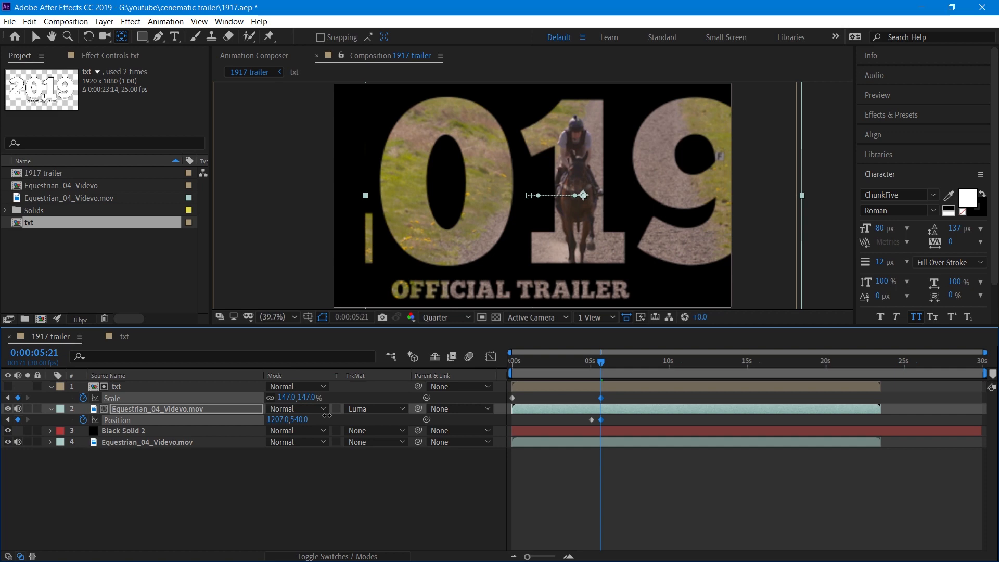
drag(302, 397, 271, 398)
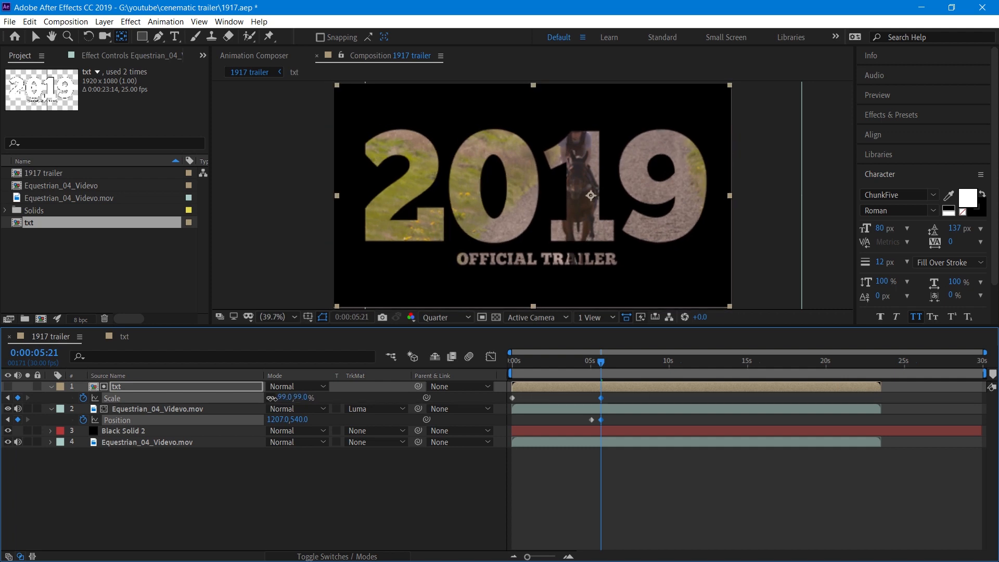
drag(271, 398, 269, 398)
Shift both txt scale keyframes later and move the video layer's first position keyframe earlier.
drag(600, 399, 616, 399)
drag(513, 399, 534, 399)
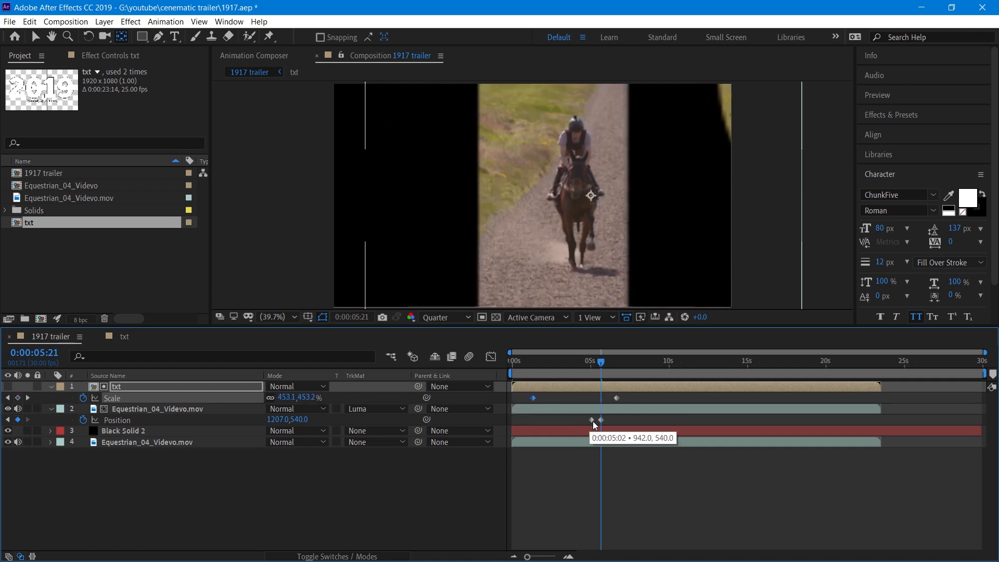
drag(592, 419, 557, 420)
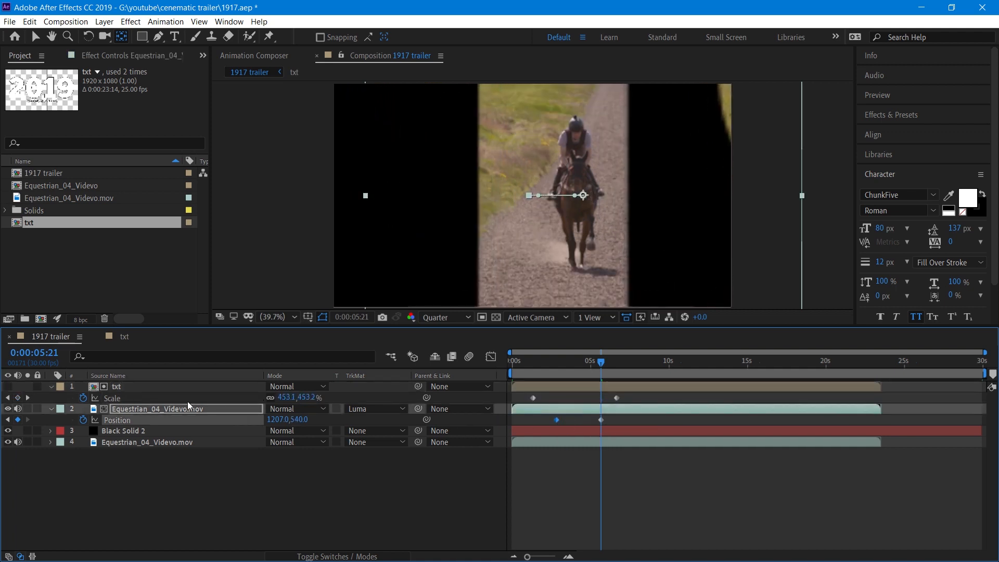
drag(542, 363, 458, 360)
Preview the animation, then set the video layer's scale to 125% at about 6 seconds 12 frames.
key(space)
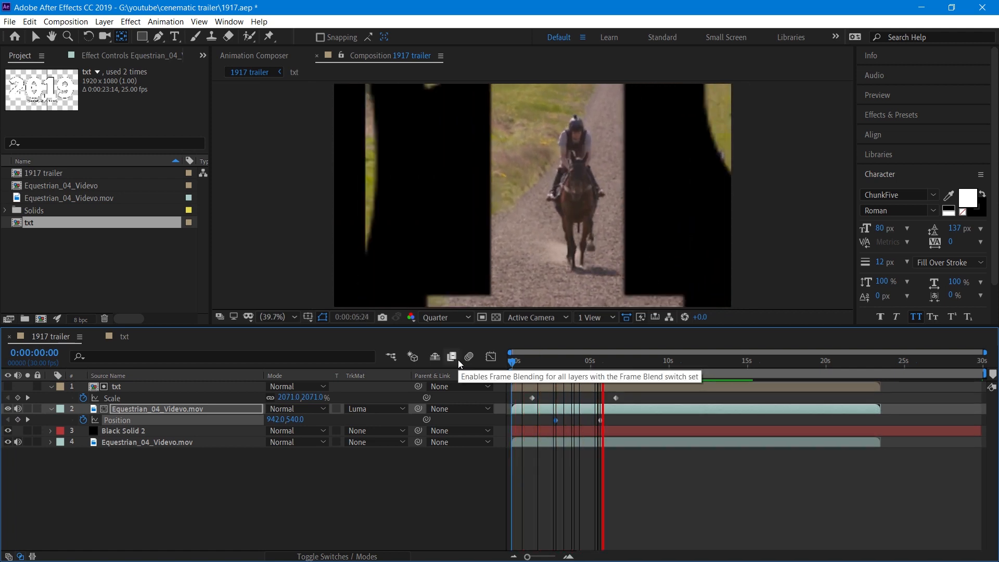
key(space)
drag(532, 364, 612, 364)
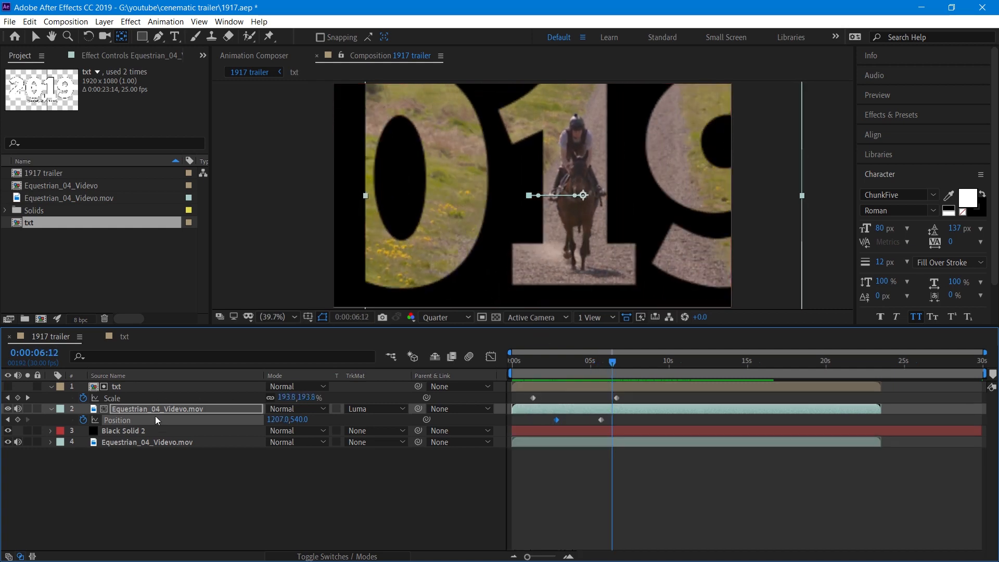
key(s)
drag(310, 422, 320, 419)
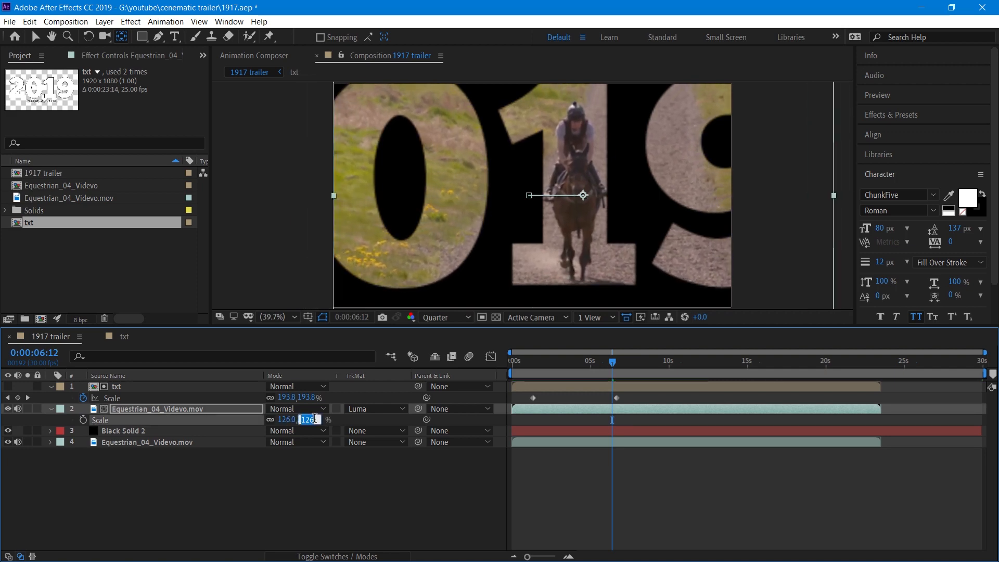
text(5)
key(Return)
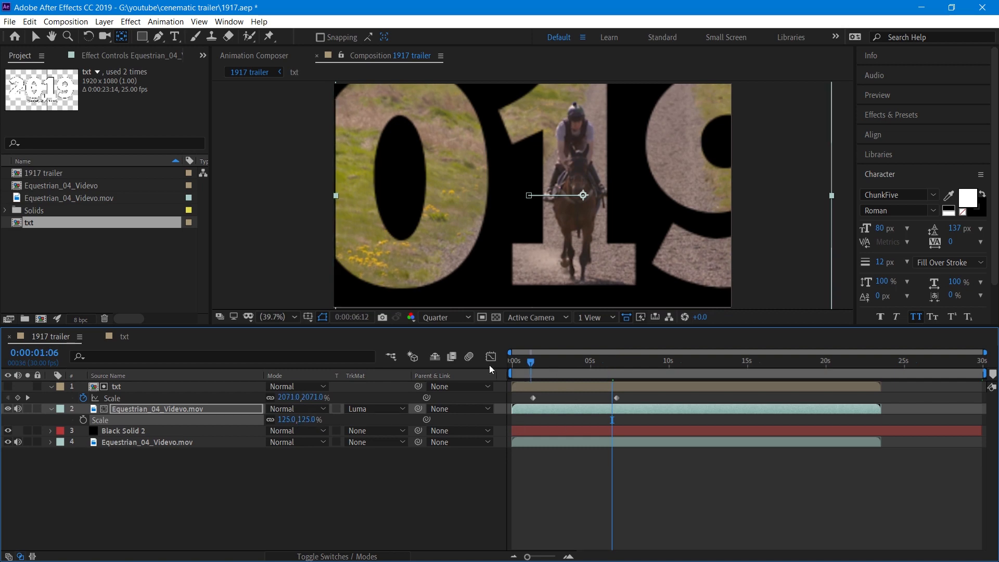
Move the video layer's position keyframes to the very start and to about 6 seconds.
key(space)
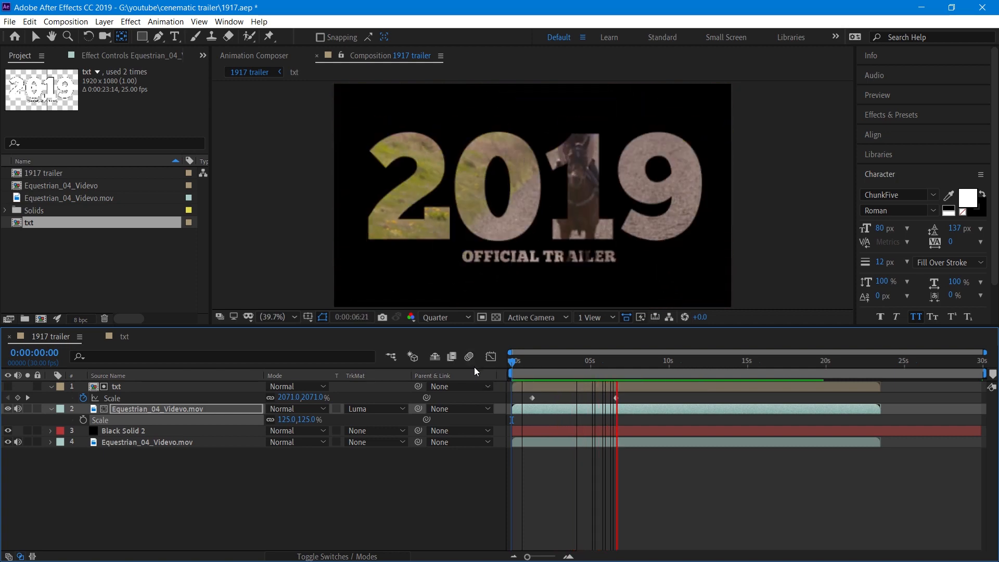
key(space)
click(189, 406)
key(p)
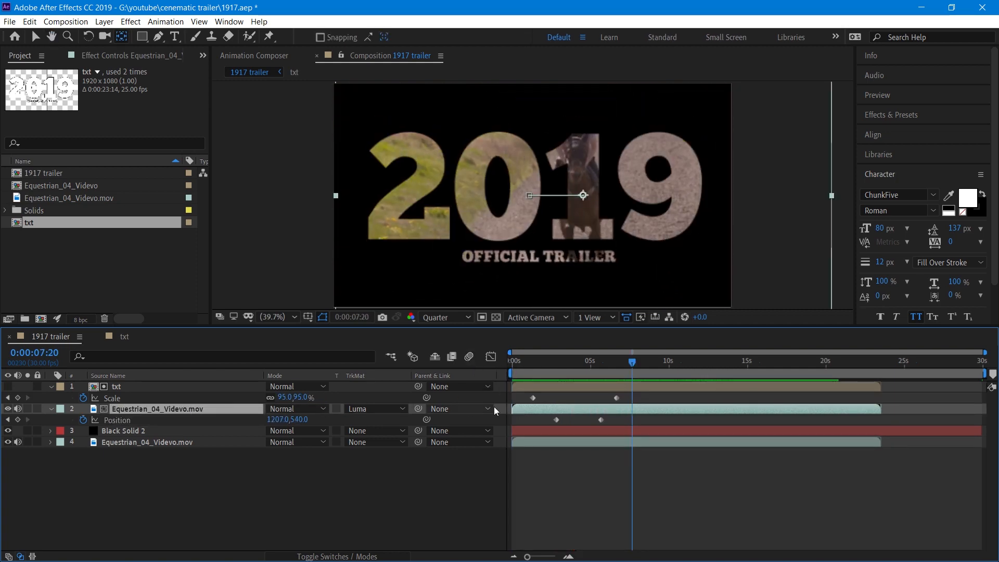
drag(560, 418, 514, 418)
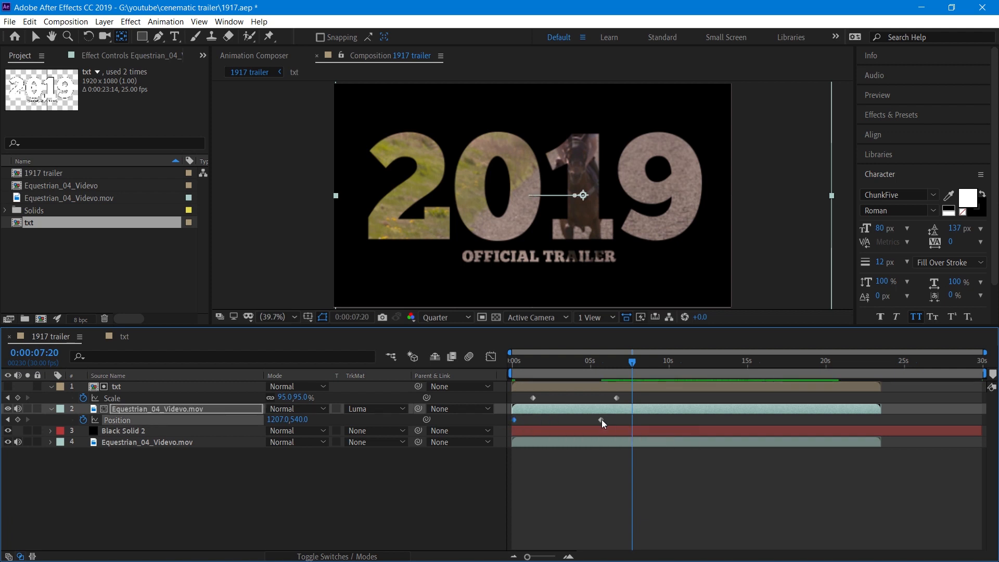
drag(601, 419, 616, 419)
Apply Easy Ease to the video layer's position keyframes.
drag(517, 422, 516, 420)
right_click(611, 420)
mouse_move(676, 412)
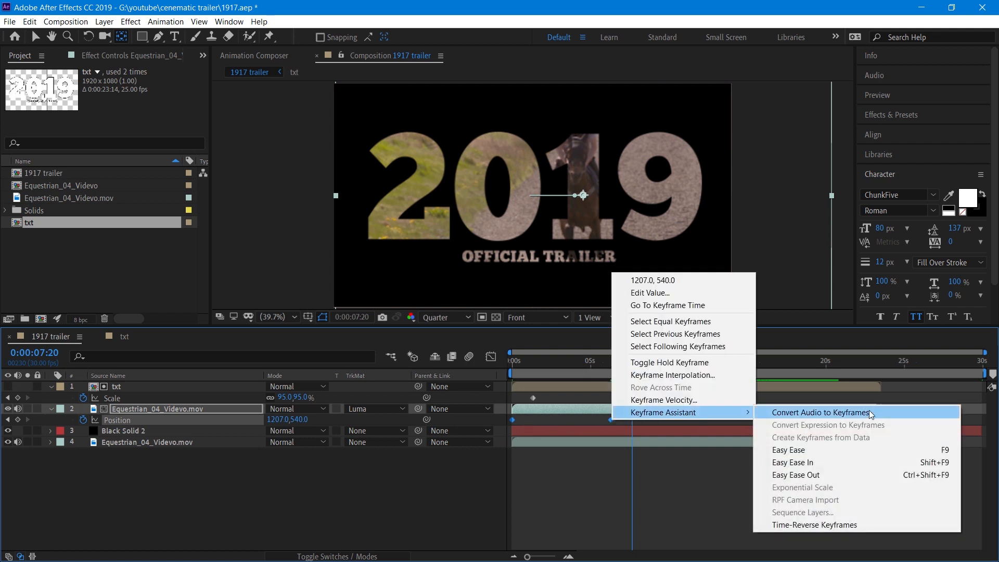
click(798, 451)
Apply Easy Ease to the txt layer's scale keyframes and nudge the second one slightly later.
click(613, 396)
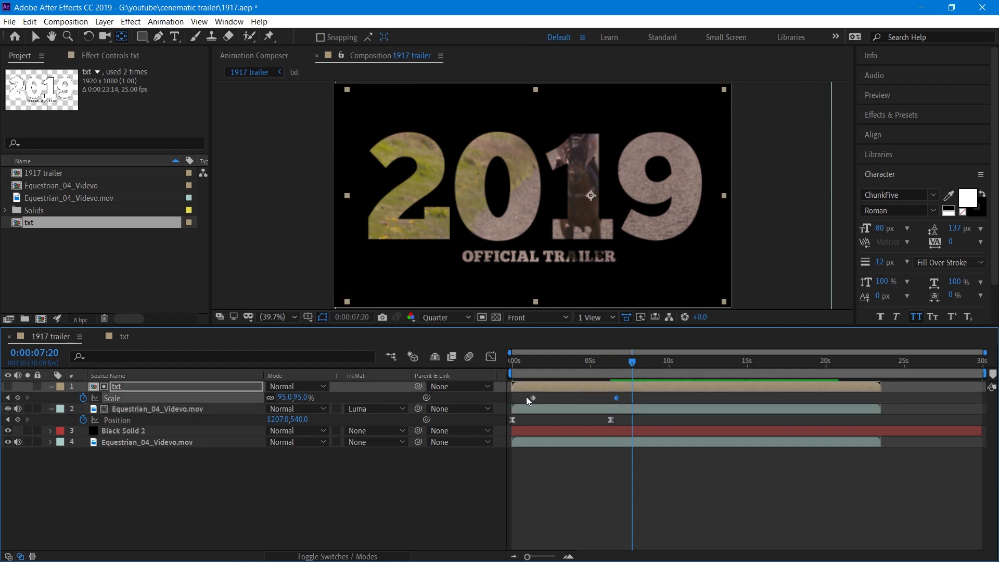
right_click(614, 396)
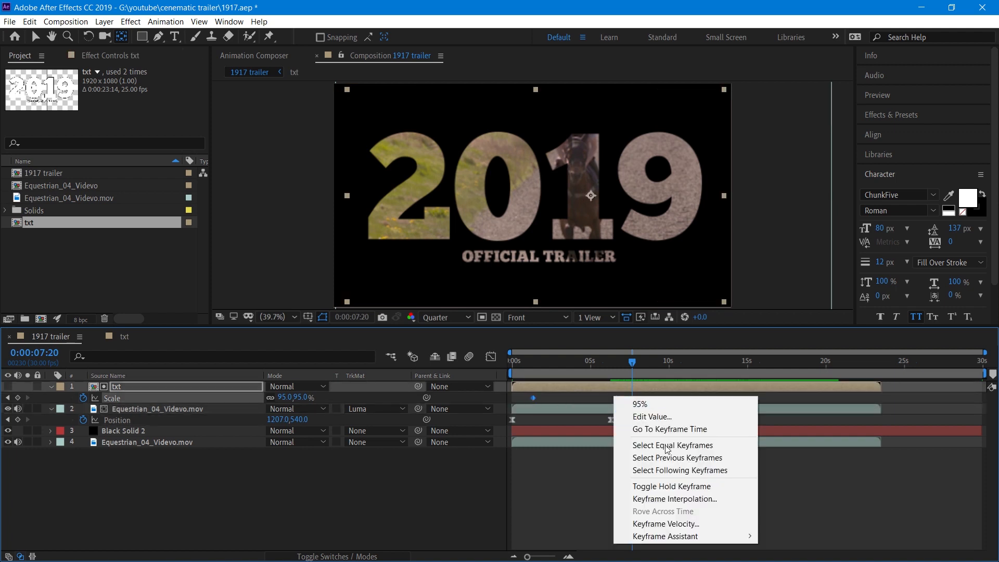
mouse_move(671, 536)
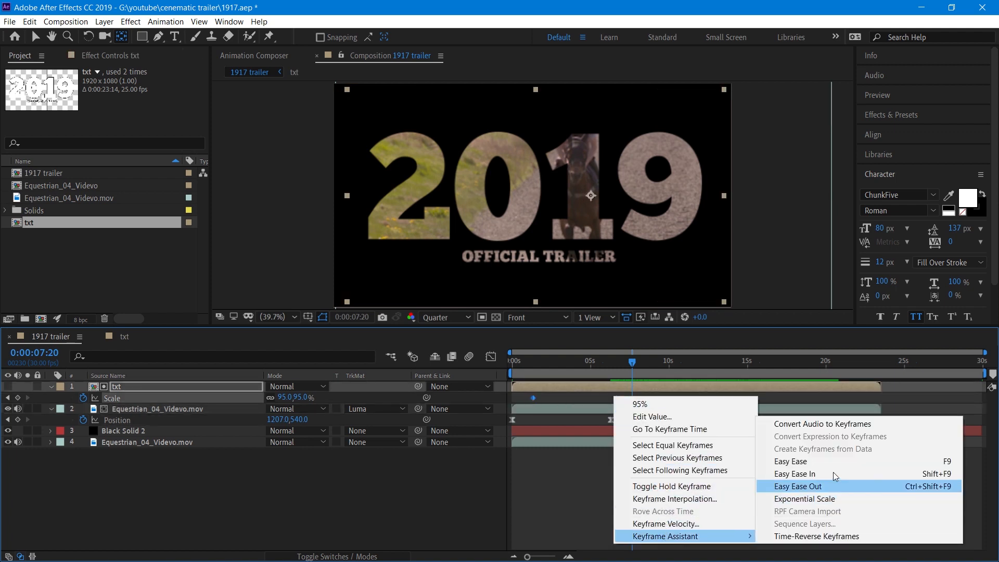
click(832, 461)
click(404, 493)
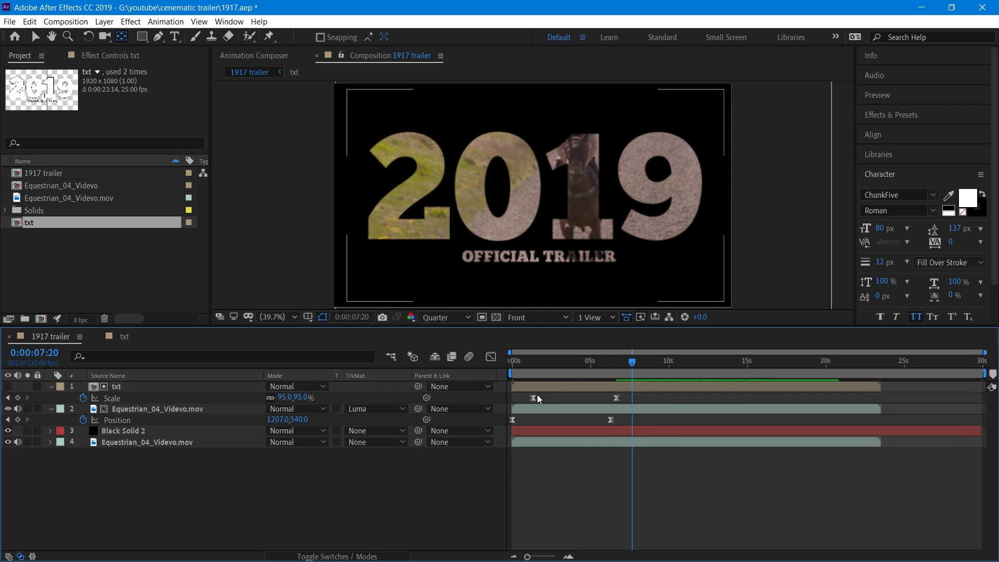
click(533, 398)
shift+click(617, 397)
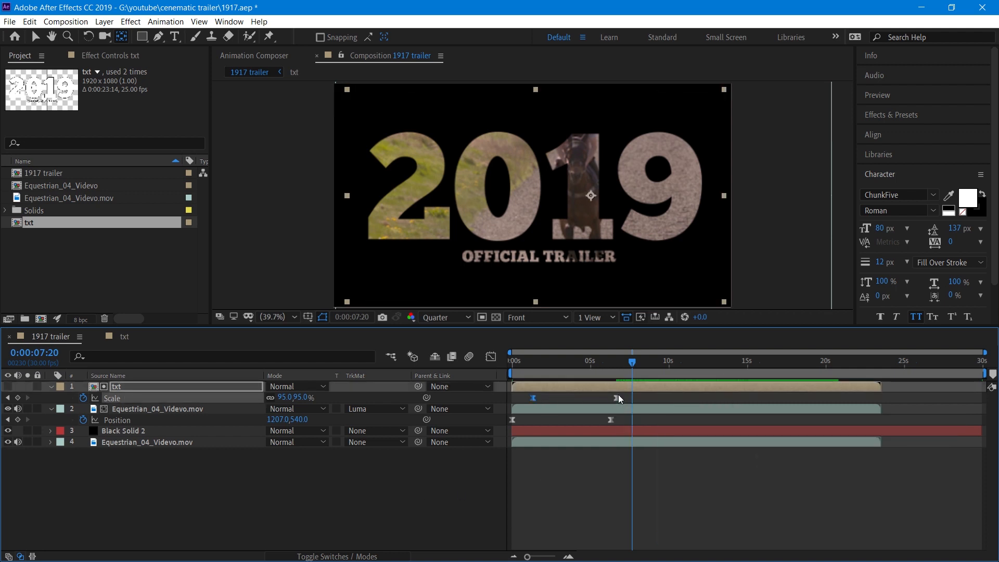
drag(617, 397, 622, 397)
In the Graph Editor, lengthen the ease influence handles on the txt scale speed curve.
click(492, 357)
click(714, 542)
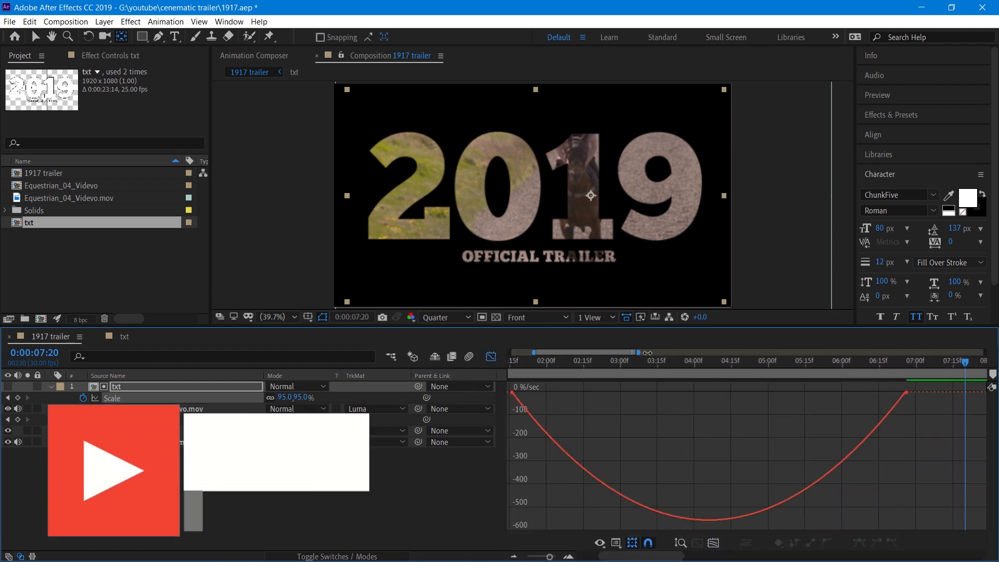
drag(621, 353, 676, 353)
drag(750, 369, 579, 367)
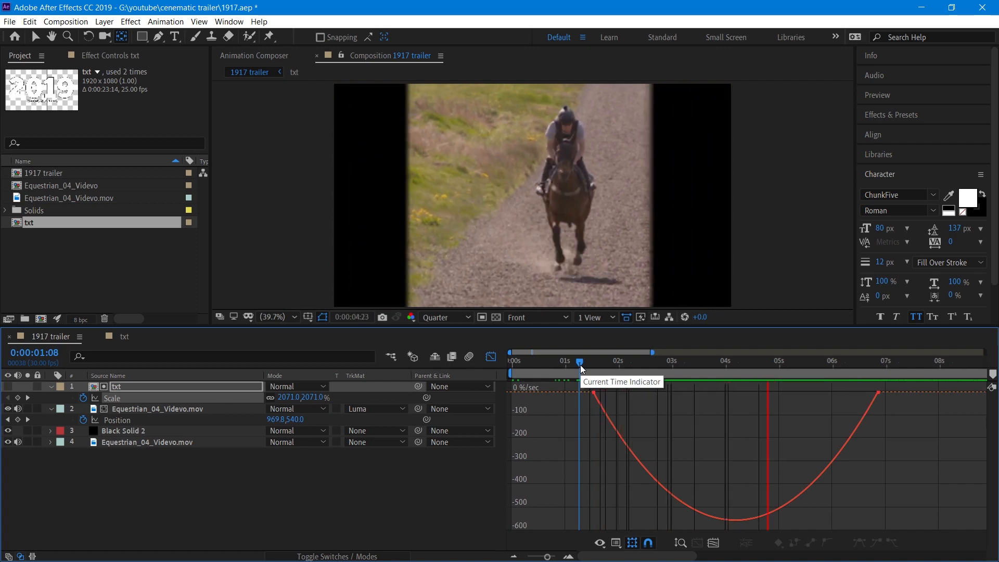
drag(579, 364, 812, 394)
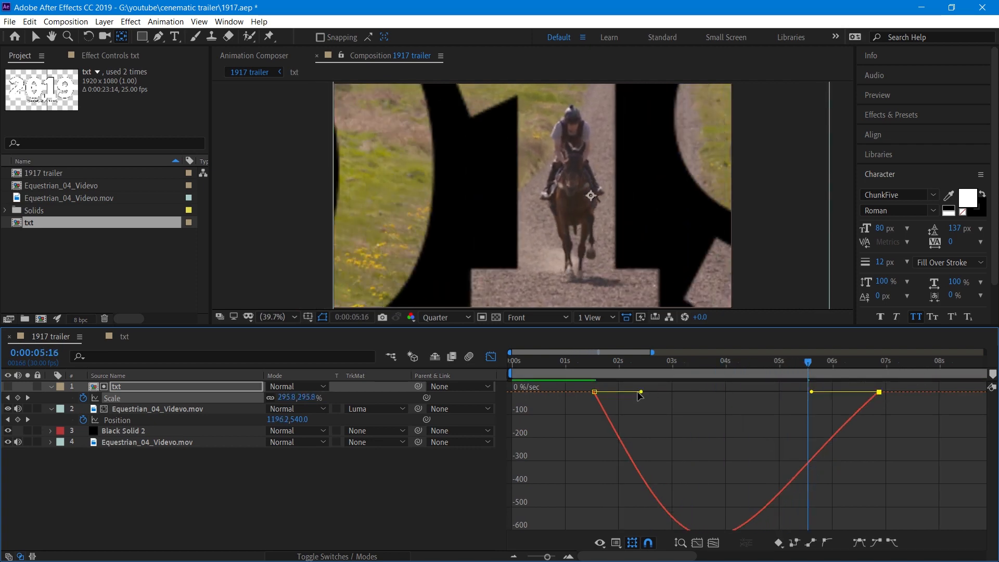
drag(642, 392, 669, 392)
click(591, 368)
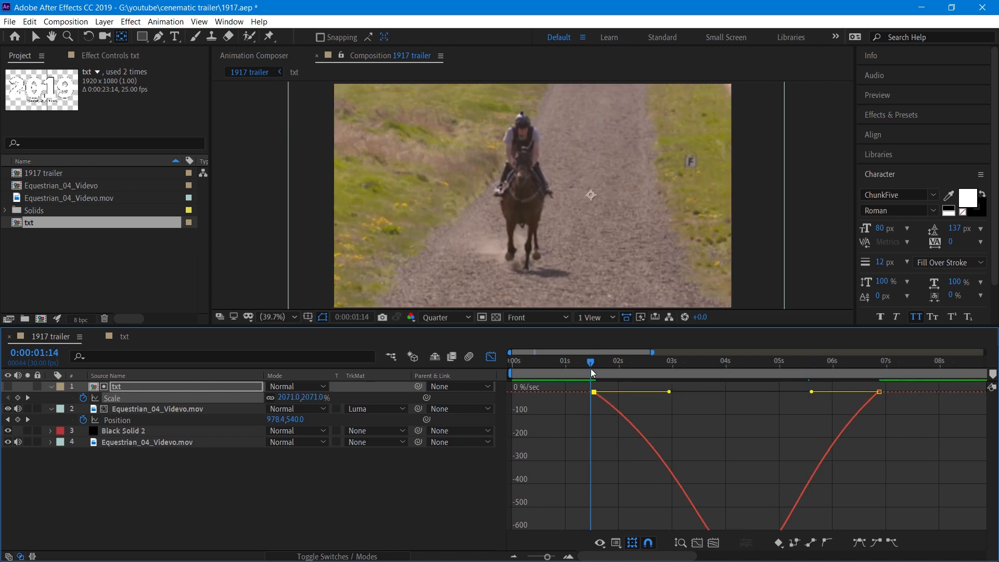
Move the video layer's first position keyframe slightly later and its end keyframe to about 7 seconds 15 frames.
key(space)
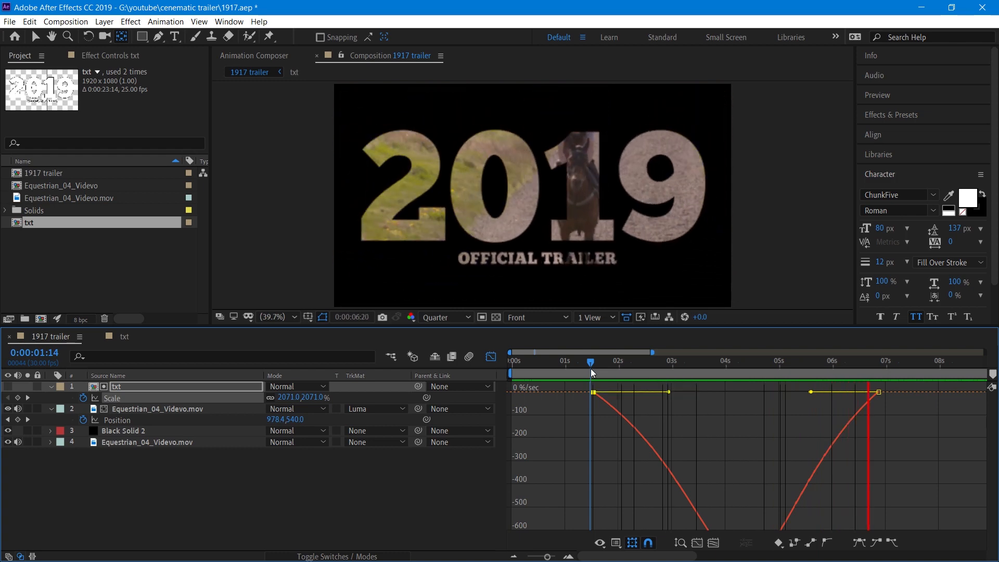
key(space)
click(492, 360)
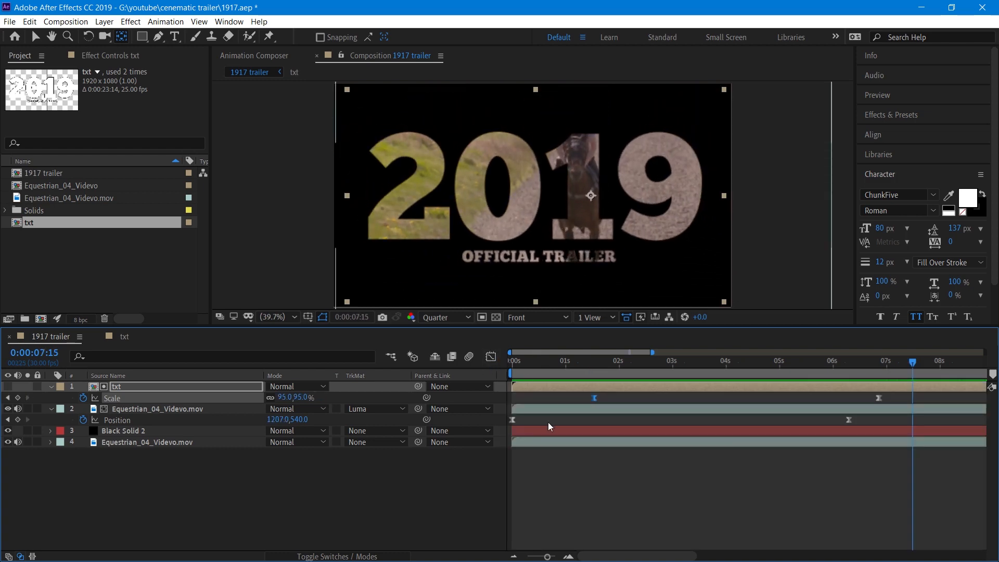
click(511, 420)
drag(510, 420, 519, 419)
drag(846, 420, 907, 421)
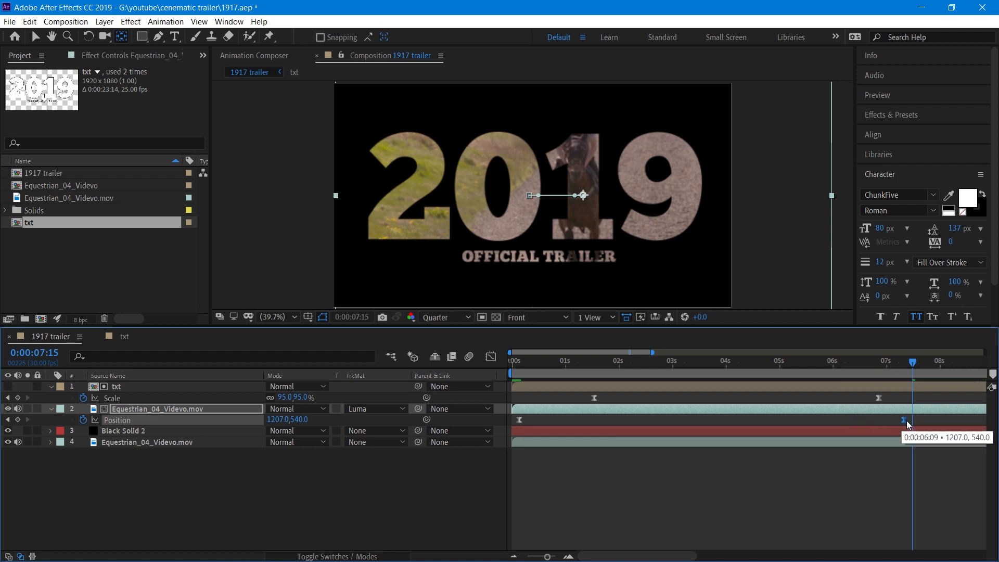
Delete the video layer's end position keyframe.
drag(526, 362, 497, 366)
key(space)
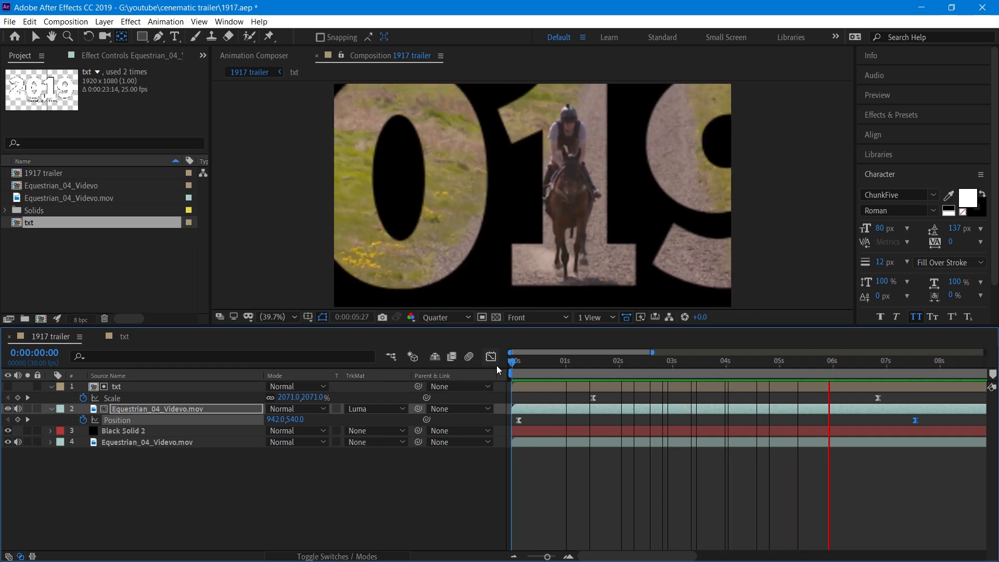
drag(515, 364, 908, 364)
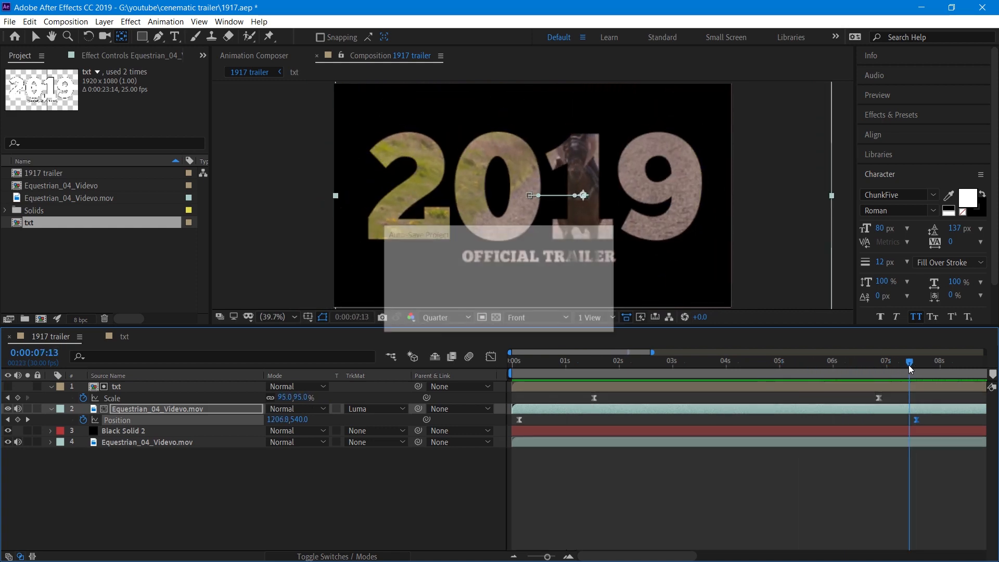
key(Delete)
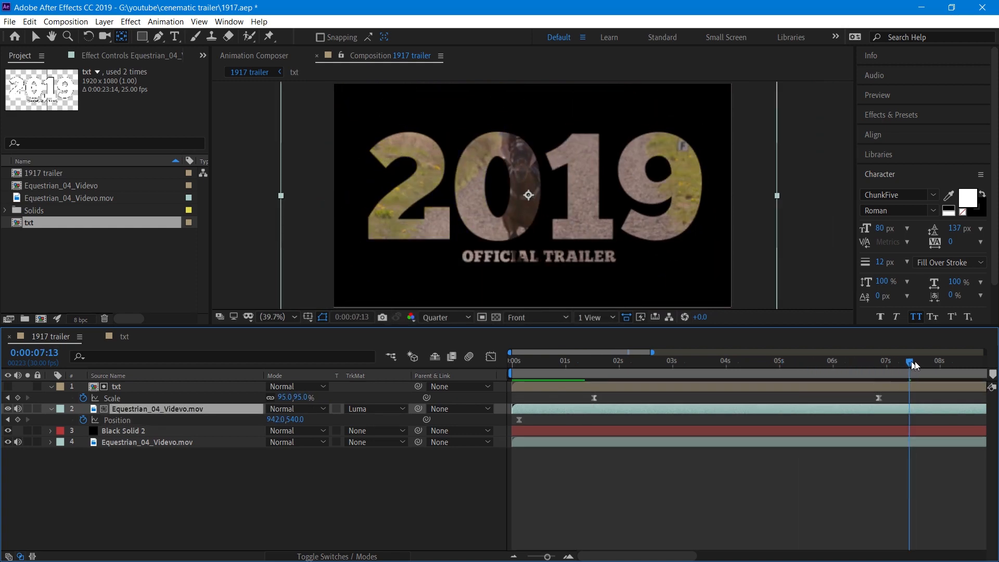
Preview the animation and inspect the txt layer at about 5 seconds 21 frames.
key(space)
drag(938, 362, 510, 362)
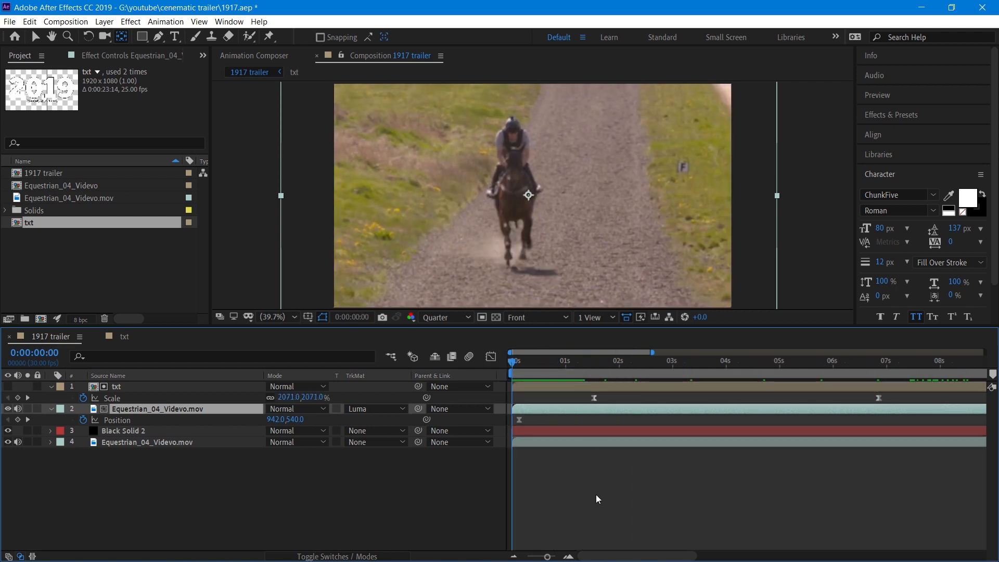
key(space)
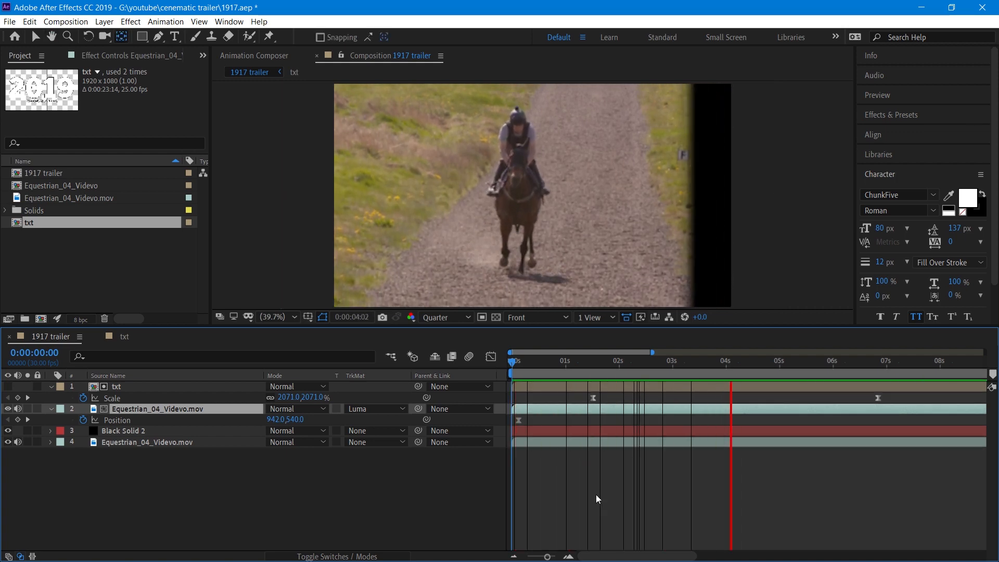
key(space)
drag(568, 364, 816, 361)
click(183, 386)
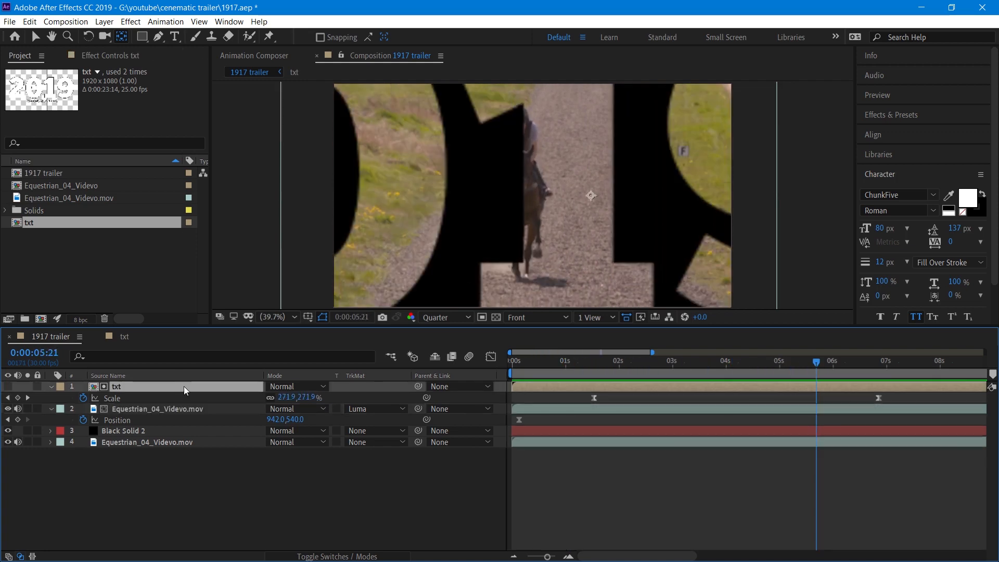
click(592, 198)
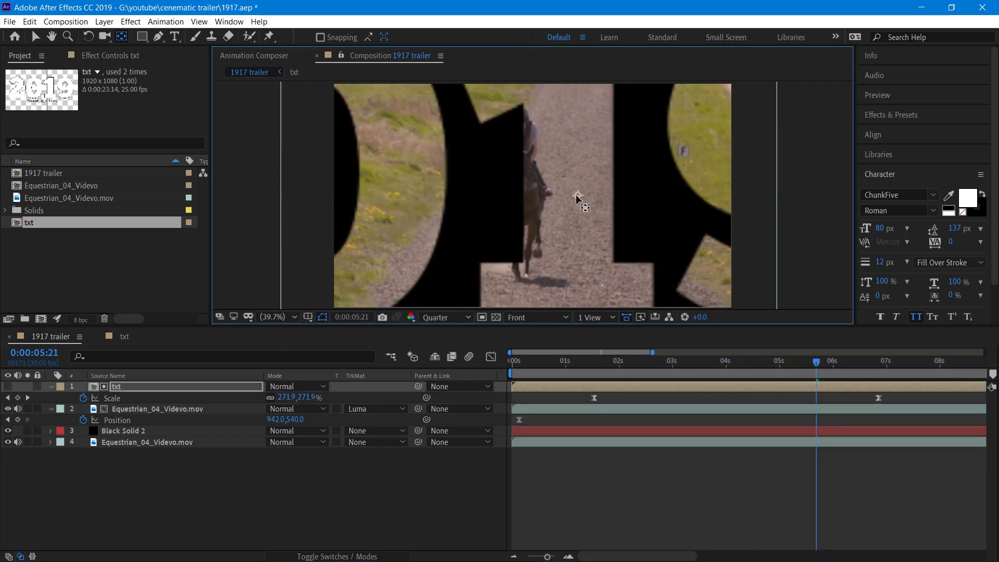
Preview the animation from the start of the composition.
drag(539, 357, 500, 361)
key(space)
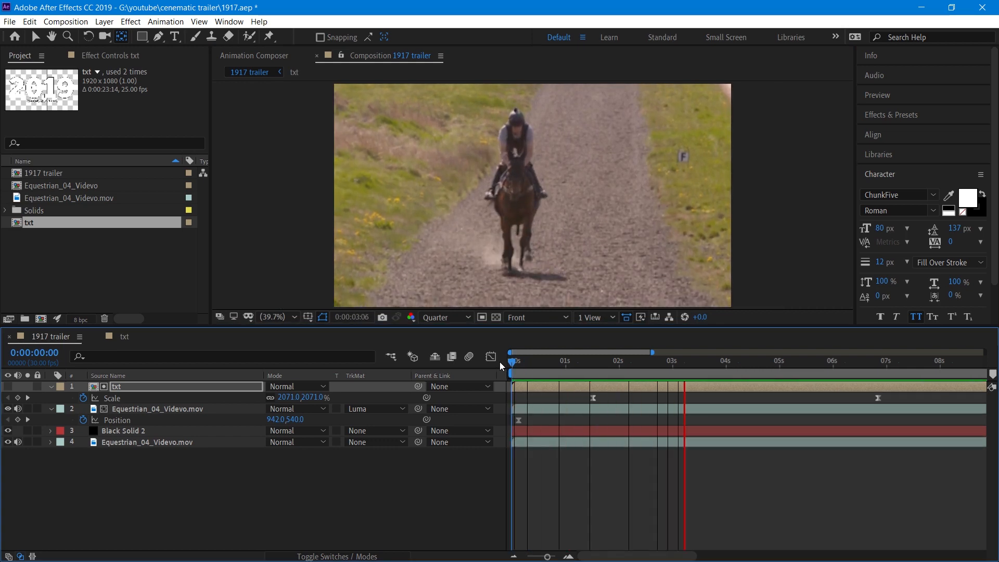
key(space)
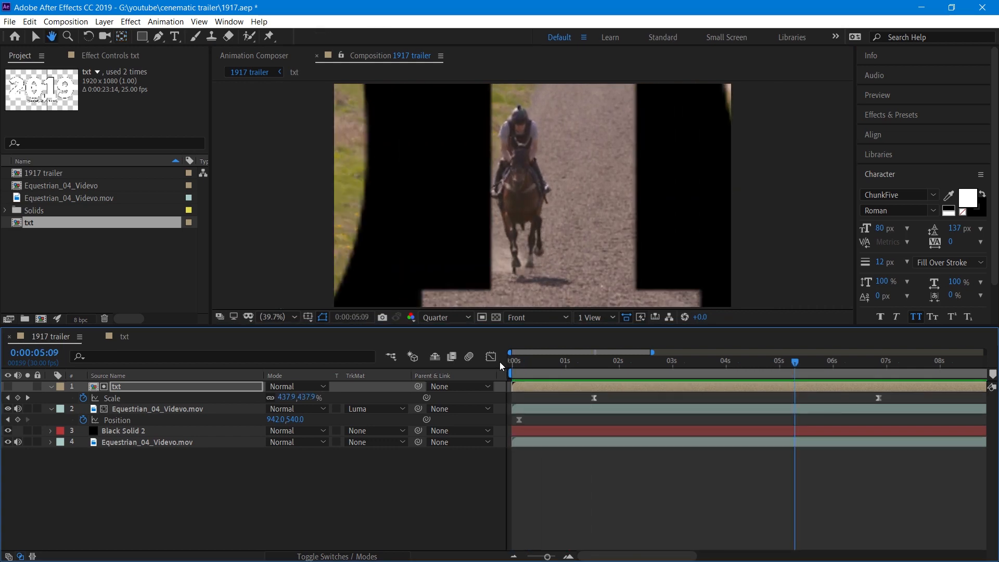
key(space)
key(space)
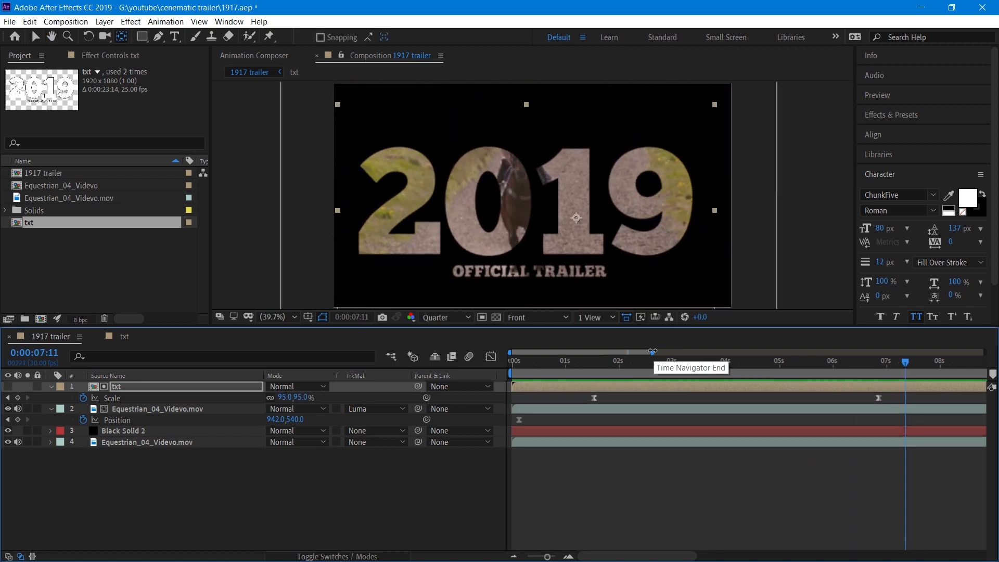
drag(651, 352, 975, 352)
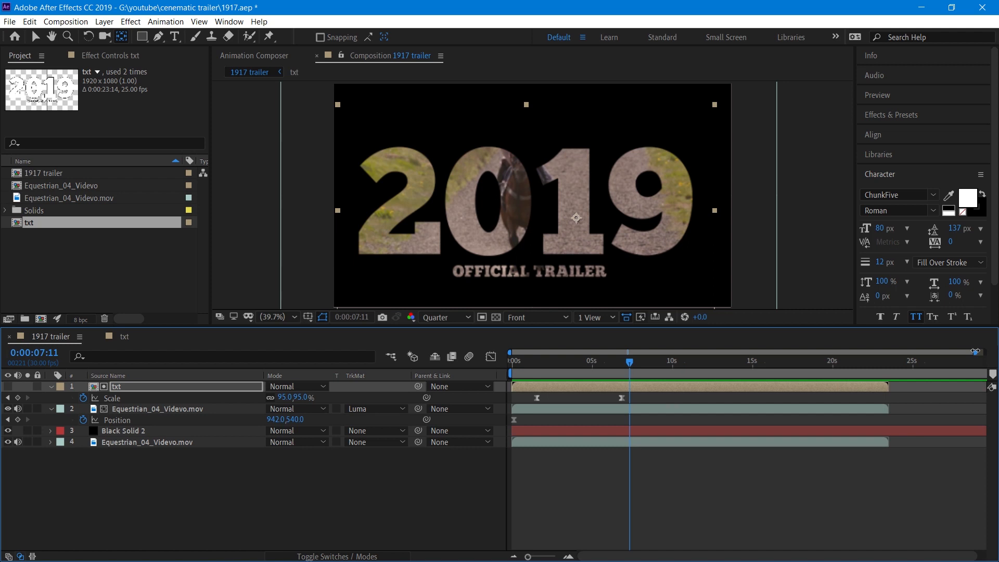
key(ctrl+z)
key(ctrl+shift+z)
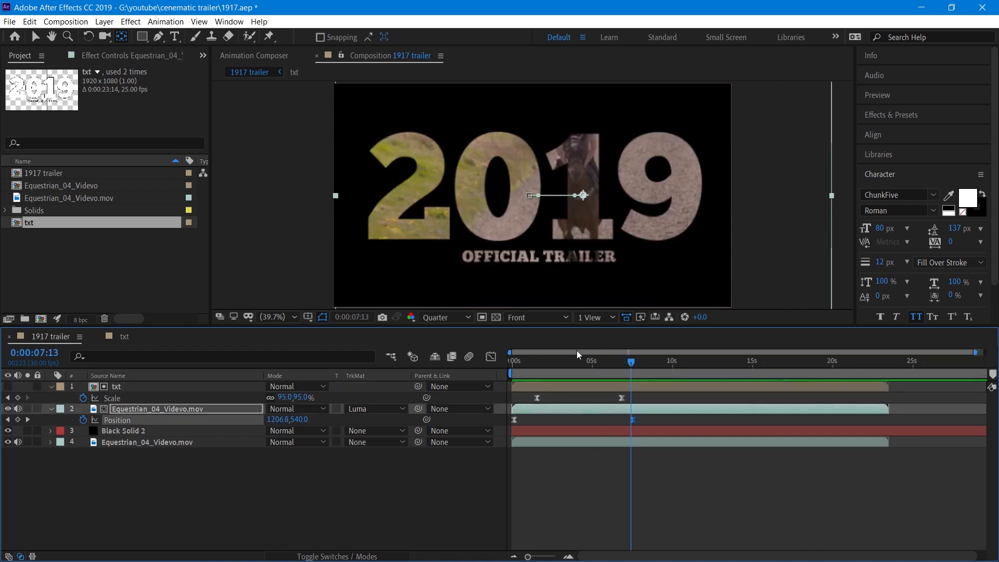
Nudge the txt layer slightly up and left in the viewer at about 4 seconds 27 frames.
drag(569, 362, 590, 363)
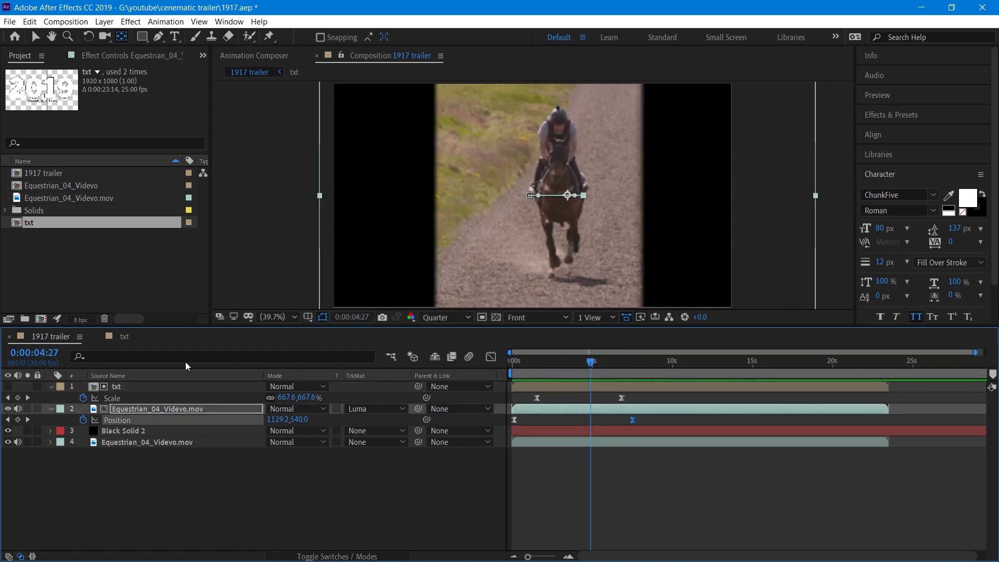
click(177, 388)
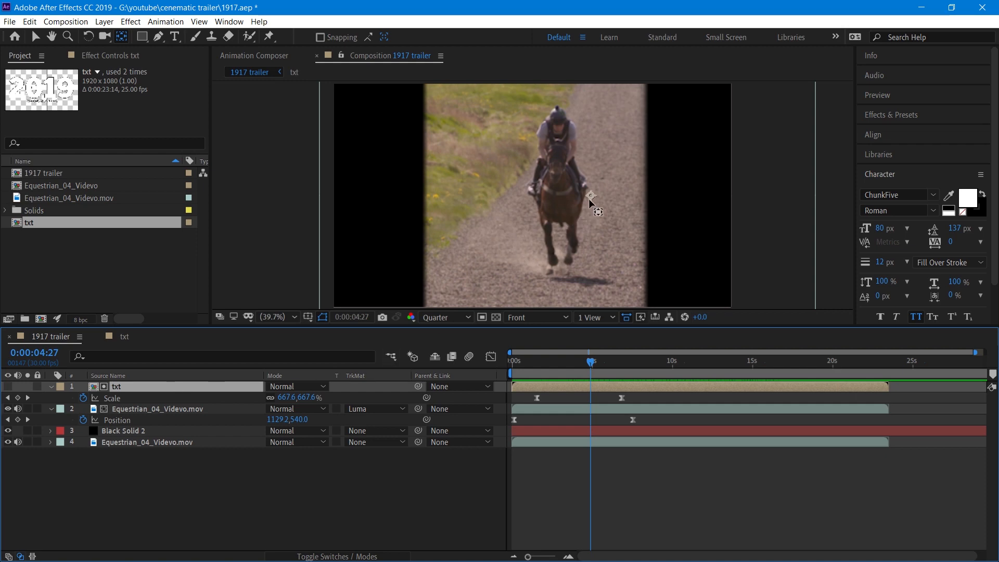
drag(591, 196, 567, 187)
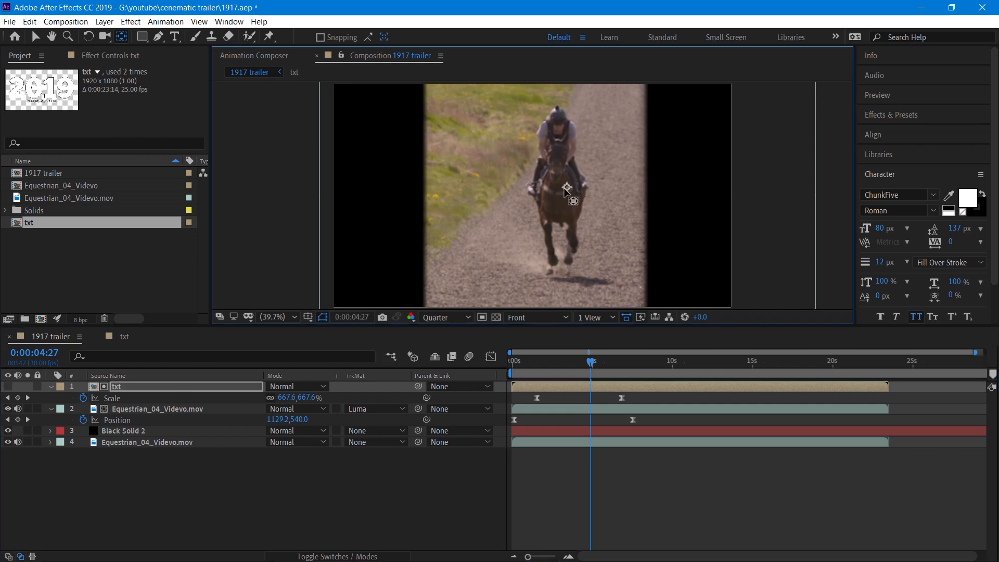
Preview the animation again from the beginning.
click(554, 367)
key(Home)
key(space)
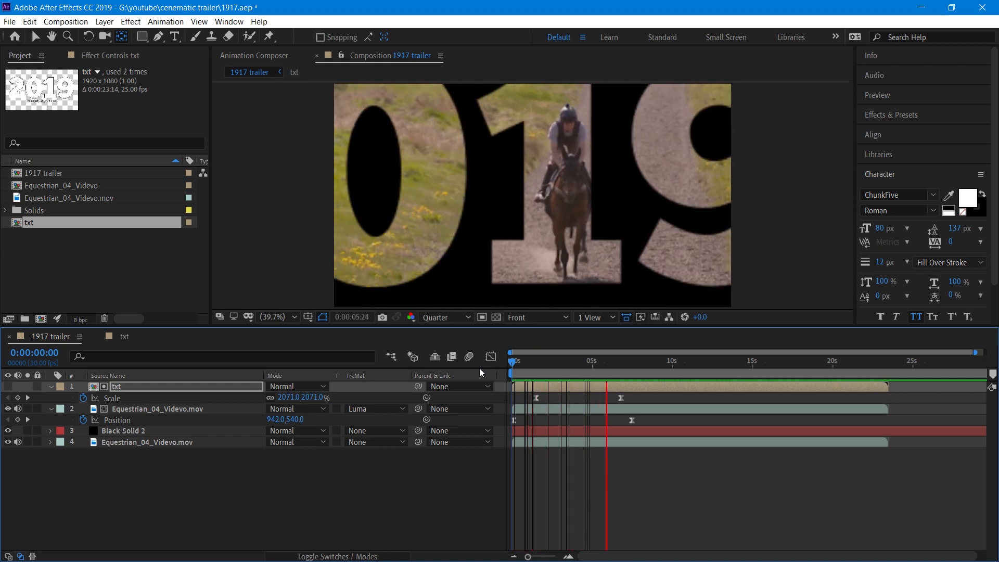
key(space)
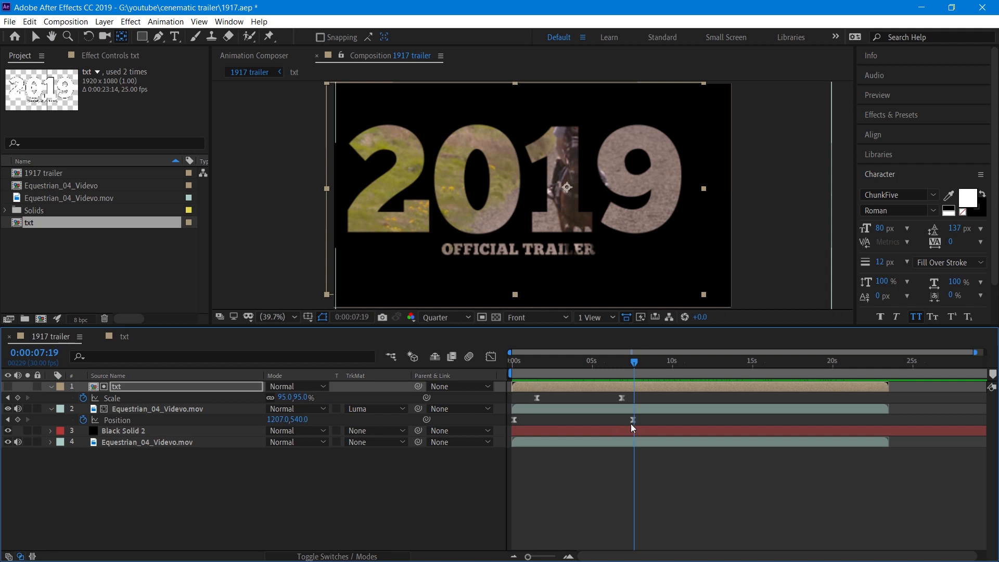
Move the video layer's end position keyframe slightly earlier and set its x position to 1127.
mouse_move(630, 420)
mouse_down()
mouse_move(614, 421)
mouse_move(626, 420)
mouse_up()
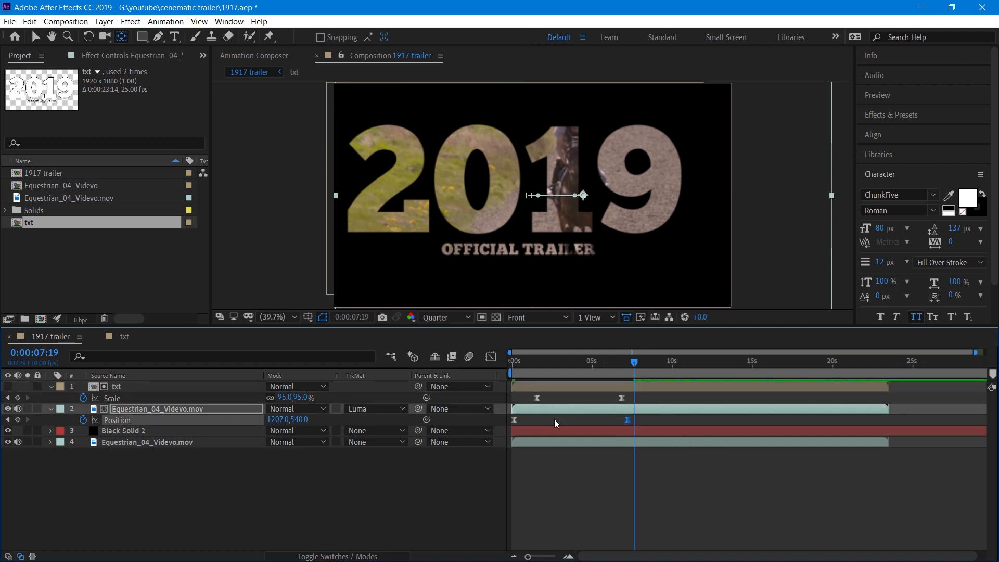
click(7, 419)
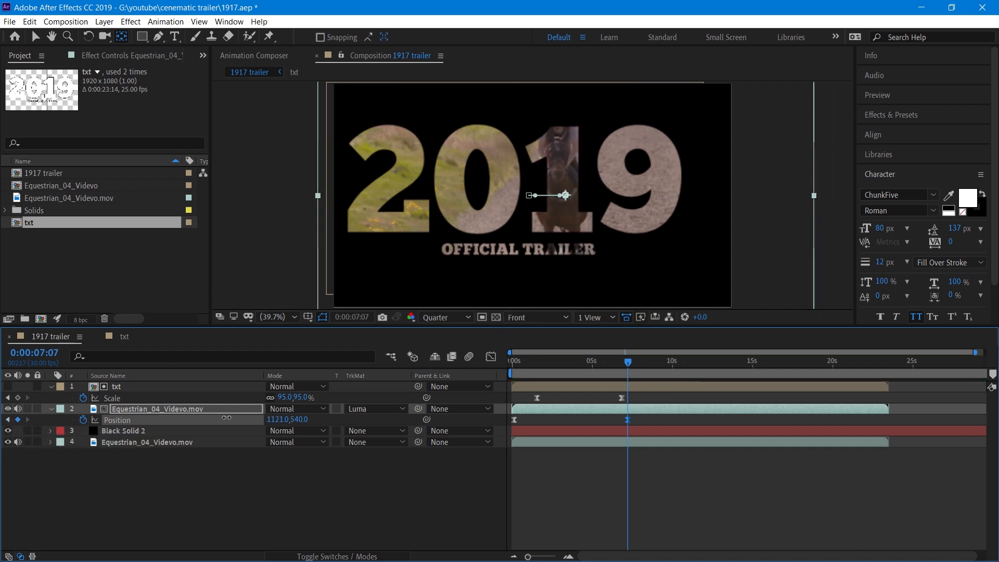
drag(226, 417, 236, 417)
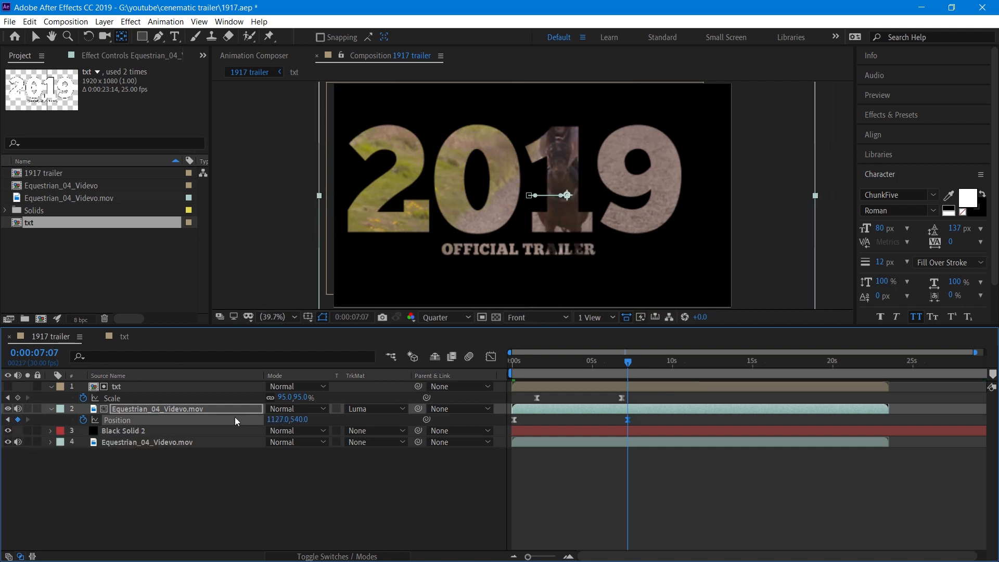
Play back the animation from the start to check the new motion.
drag(535, 361, 466, 361)
key(space)
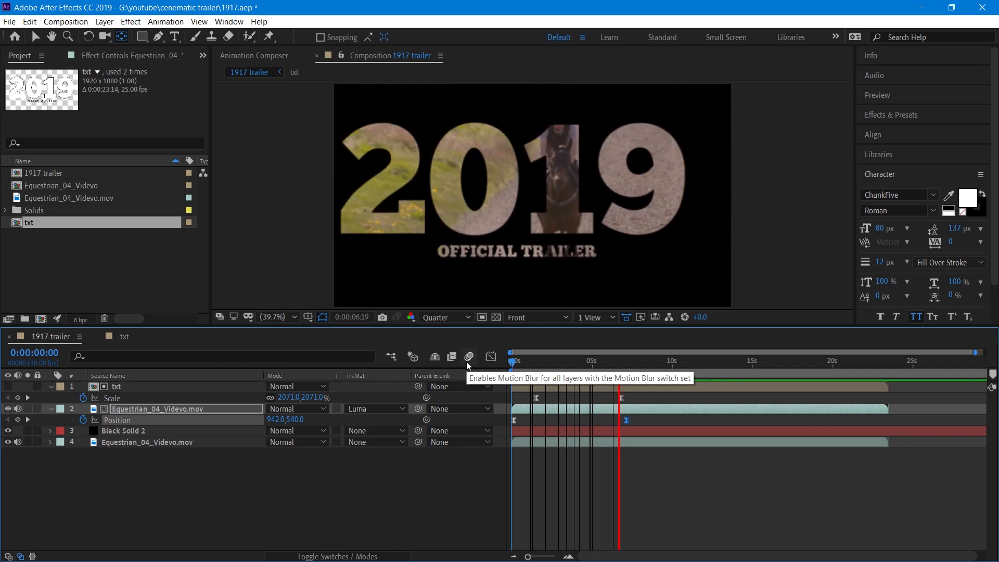
key(space)
Create a new solid layer at about 6 seconds 28 frames.
drag(653, 361, 619, 361)
right_click(231, 490)
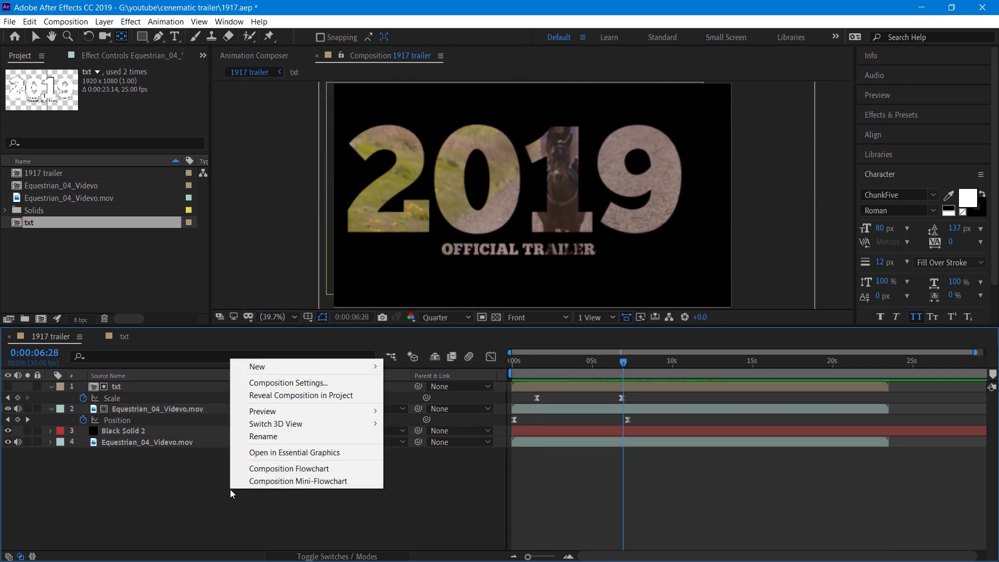
mouse_move(317, 367)
click(416, 396)
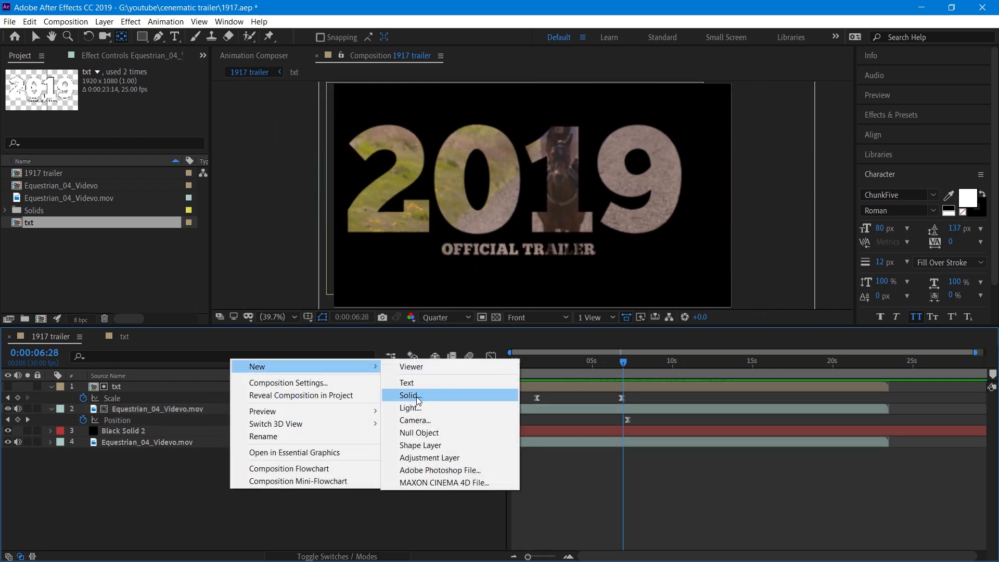
click(546, 401)
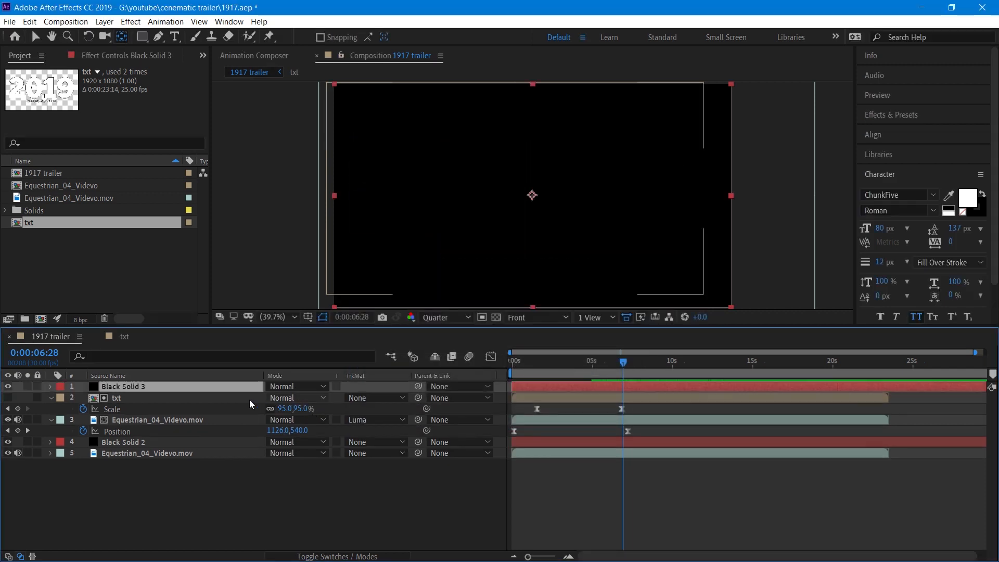
Trim the new Black Solid 3 layer so it starts at the current time.
mouse_move(219, 385)
mouse_down()
mouse_move(213, 407)
mouse_move(212, 385)
mouse_up()
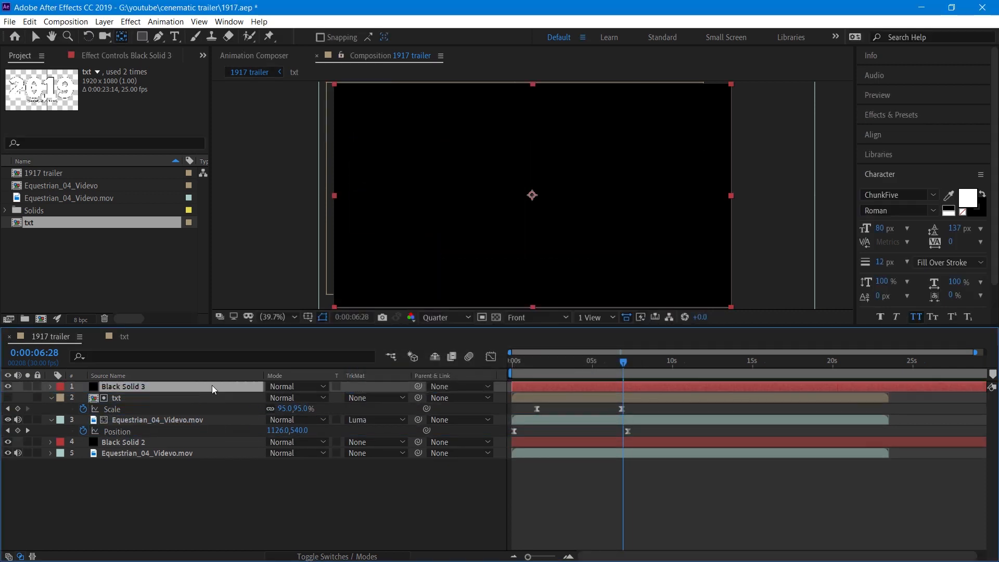
click(211, 401)
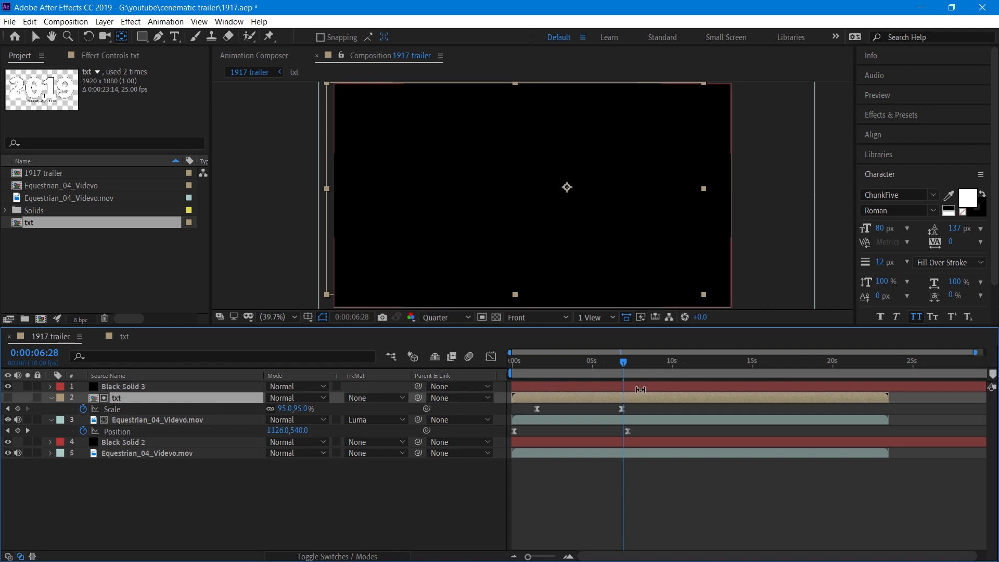
click(141, 386)
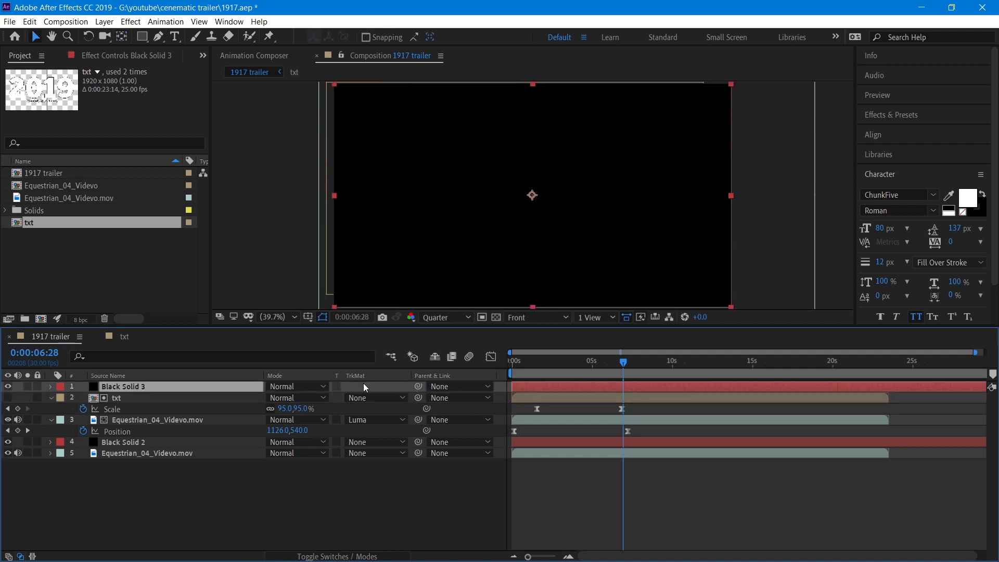
key(alt+bracketleft)
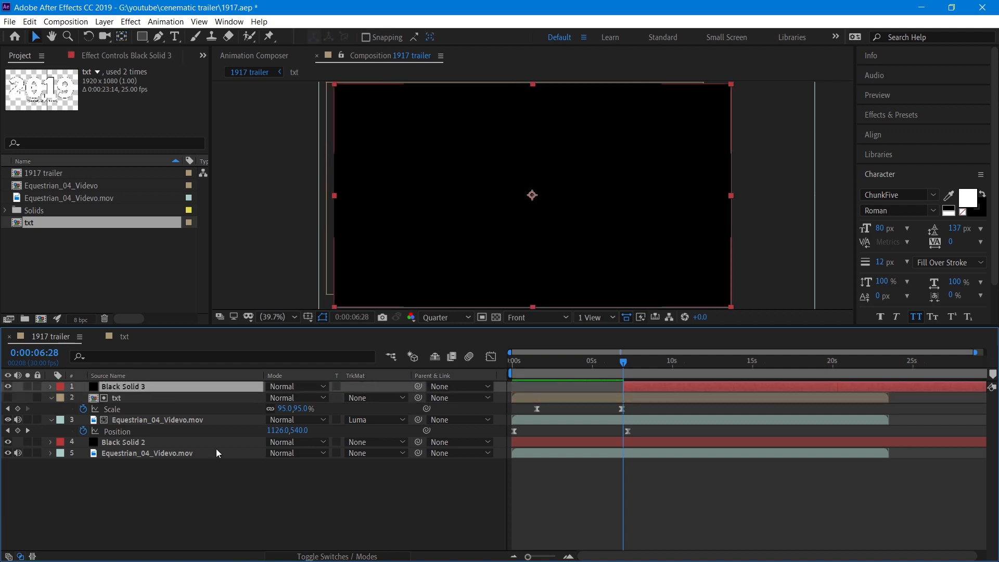
Duplicate the txt layer, move the copy to the top and trim it to start at the current time.
click(185, 399)
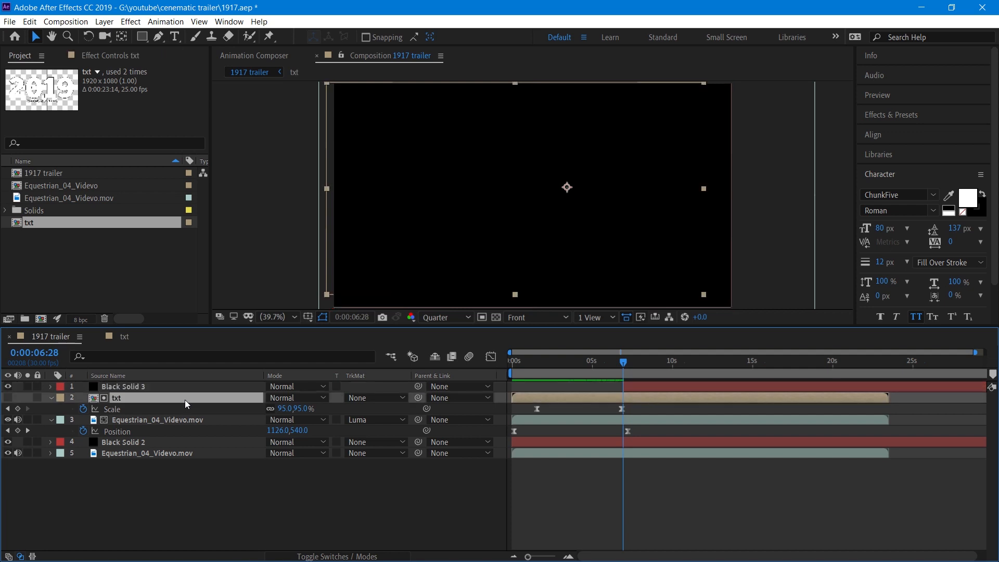
key(ctrl+d)
drag(185, 400, 185, 383)
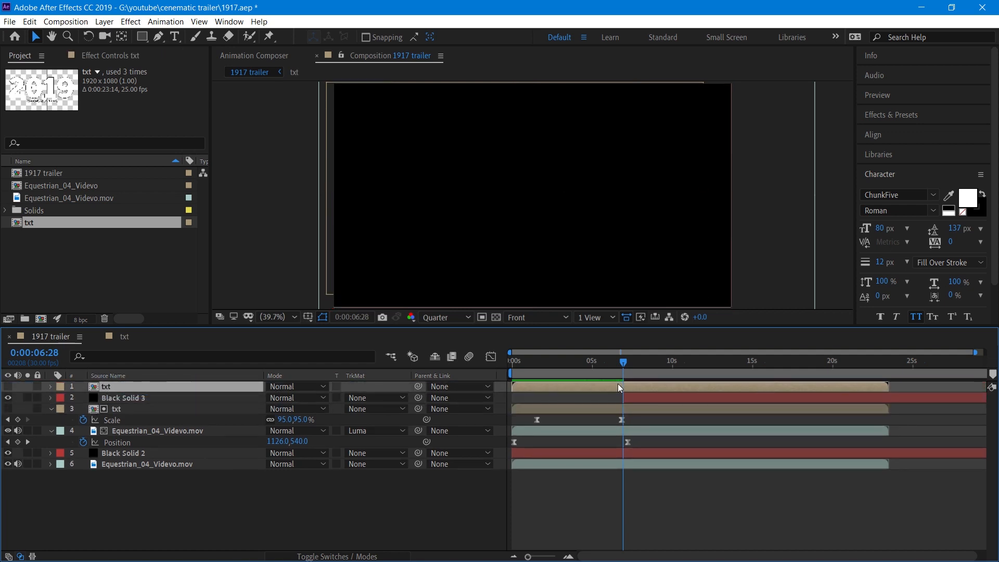
key(alt+bracketleft)
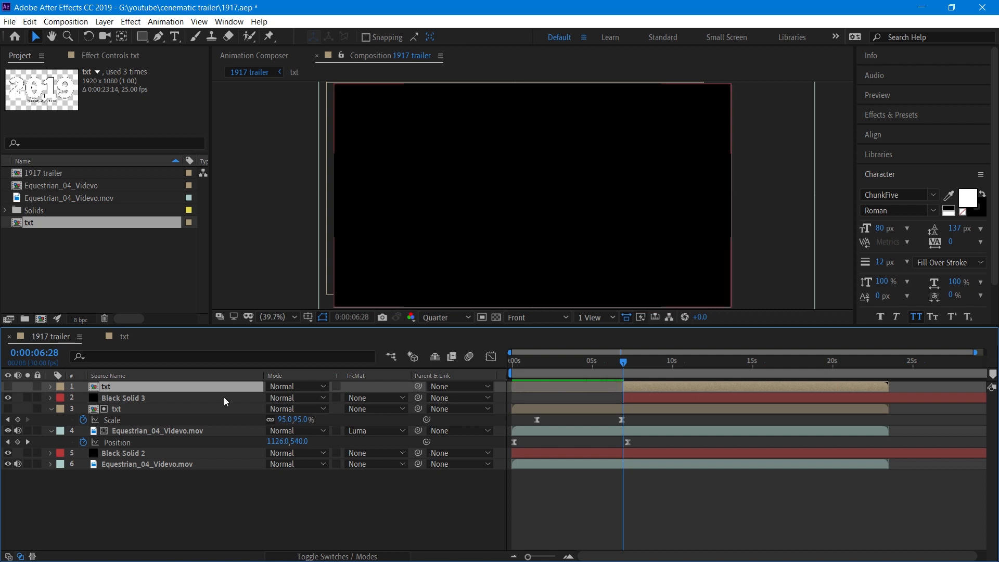
Add a Gradient Overlay layer style to the Black Solid 3 layer.
click(201, 398)
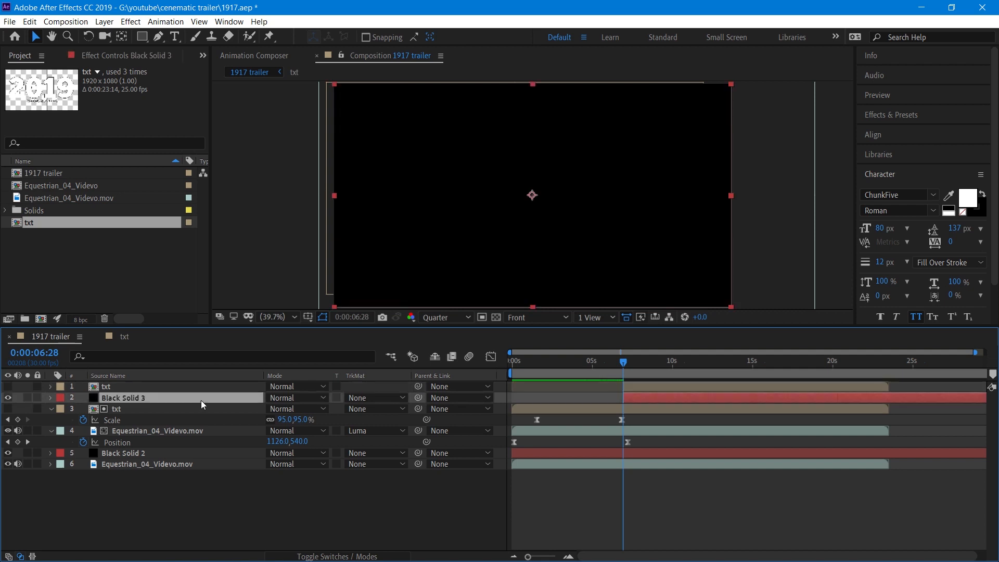
click(51, 398)
click(60, 410)
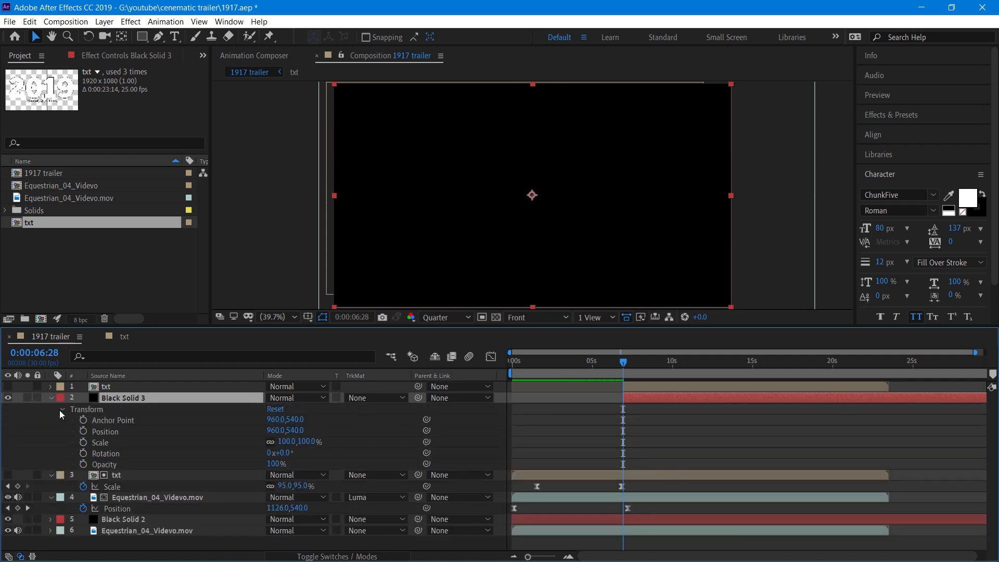
click(60, 410)
right_click(112, 401)
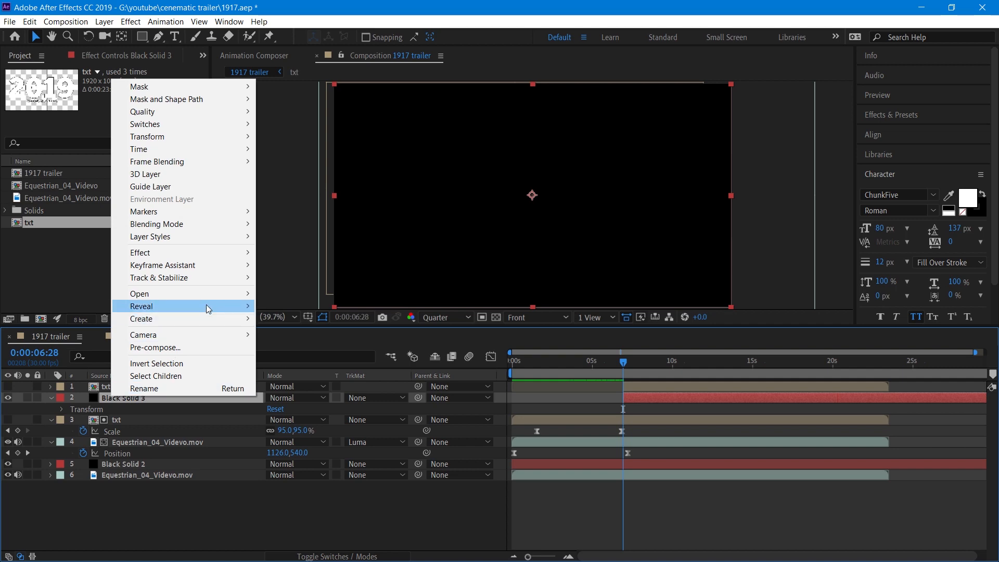
mouse_move(205, 239)
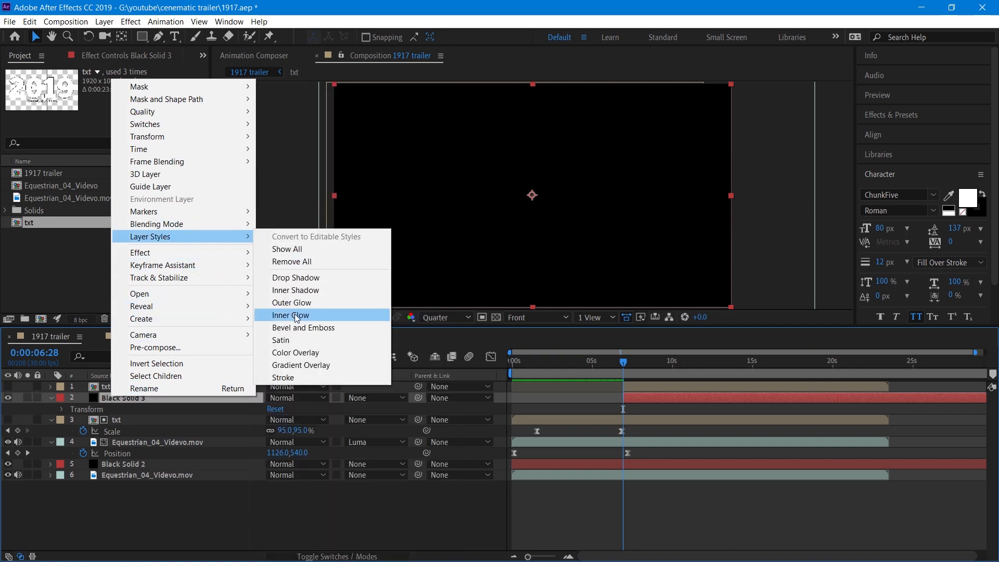
click(296, 364)
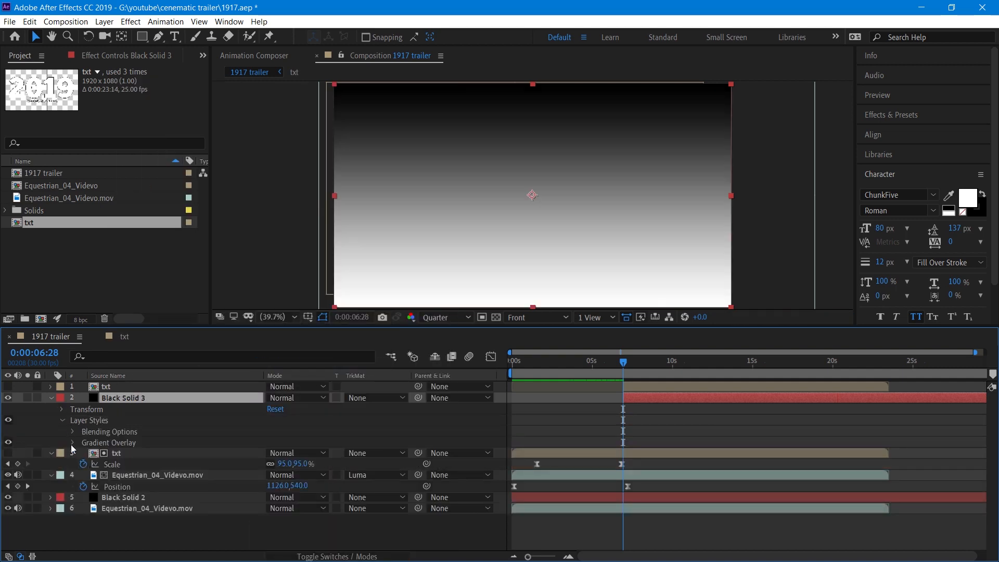
Edit the gradient overlay colours and set the first stop to yellow FFC100.
click(289, 467)
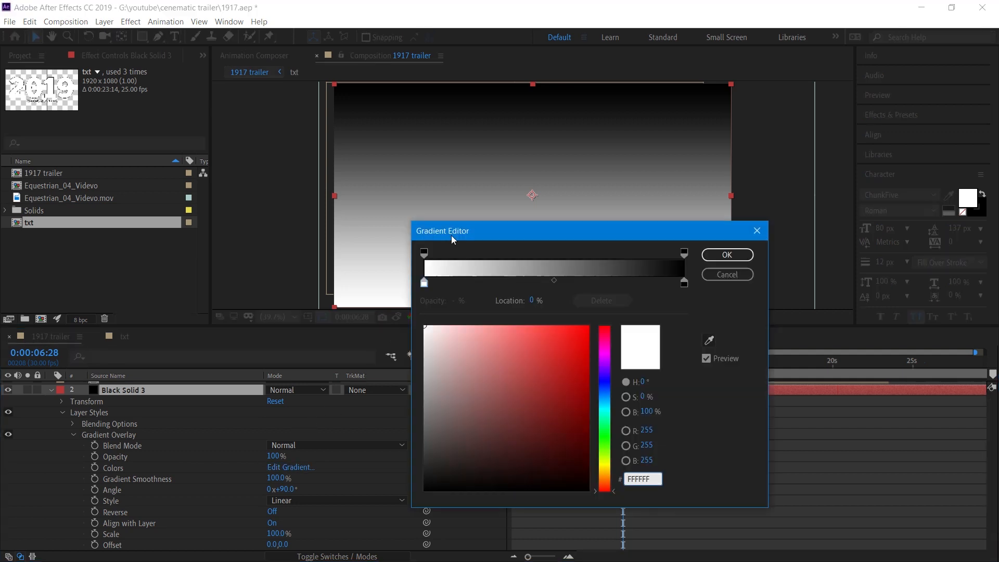
drag(451, 235, 126, 233)
click(283, 475)
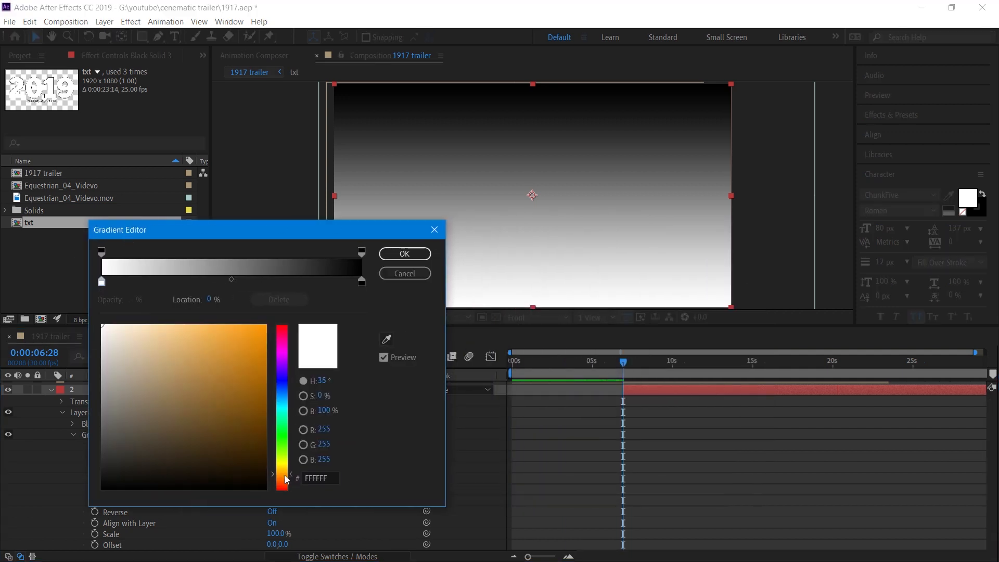
drag(258, 373, 267, 306)
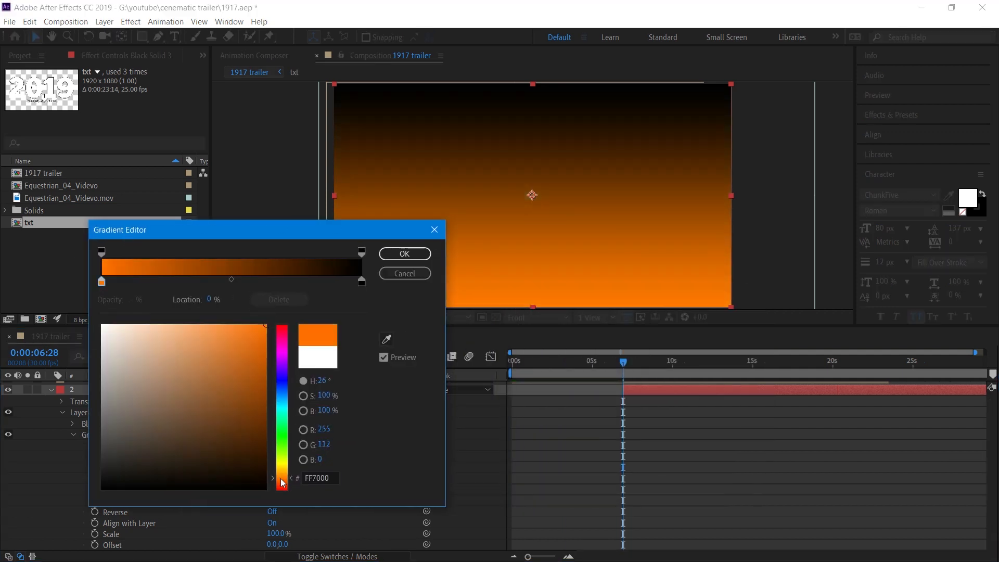
click(282, 464)
click(282, 469)
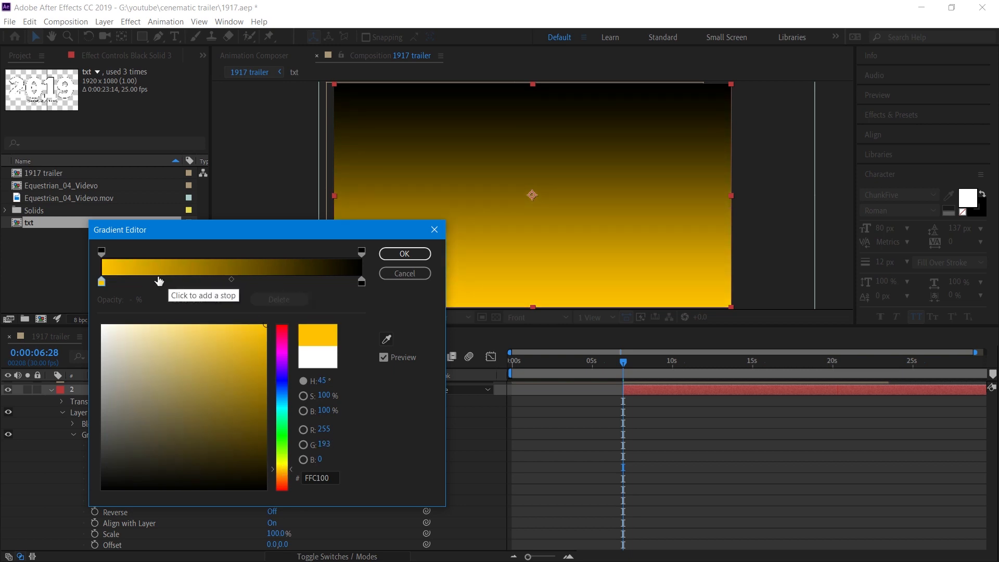
Add a middle colour stop to the gradient and set it to orange-red.
click(161, 279)
drag(285, 483, 287, 487)
Set the gradient's end stop to dark blue 01091F, move it to 91.2% location, and apply the gradient.
click(361, 281)
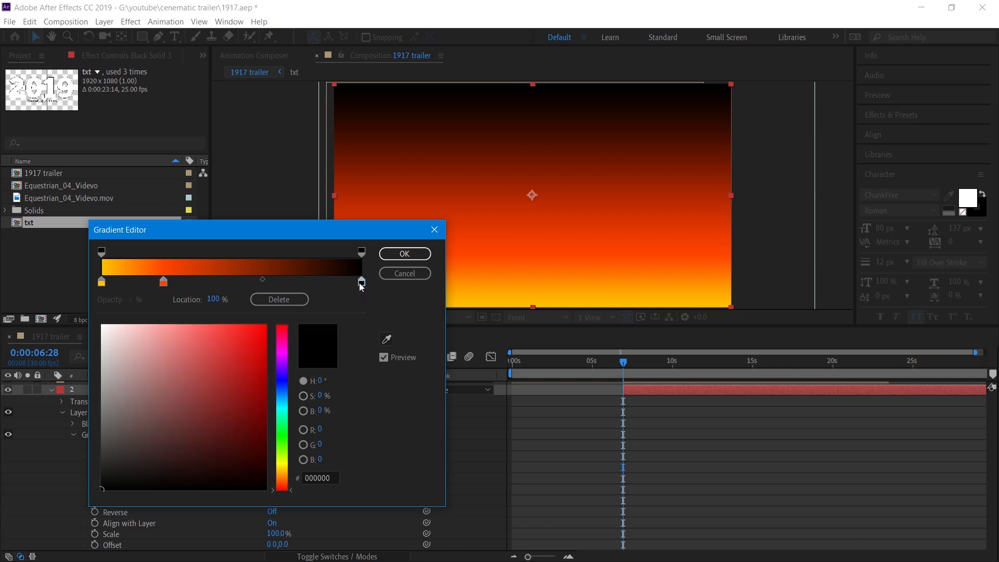
click(281, 387)
drag(264, 393, 260, 469)
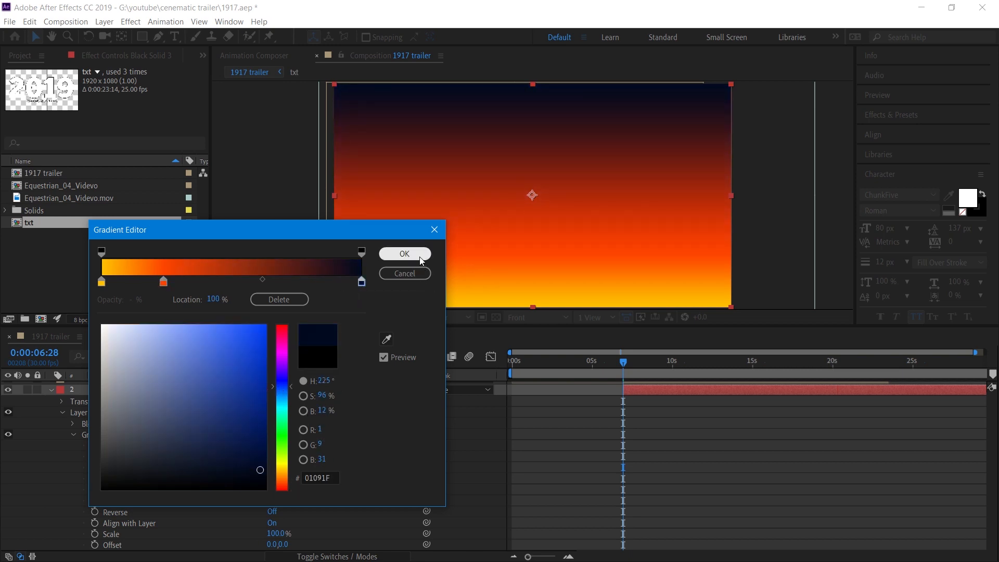
drag(361, 281, 338, 284)
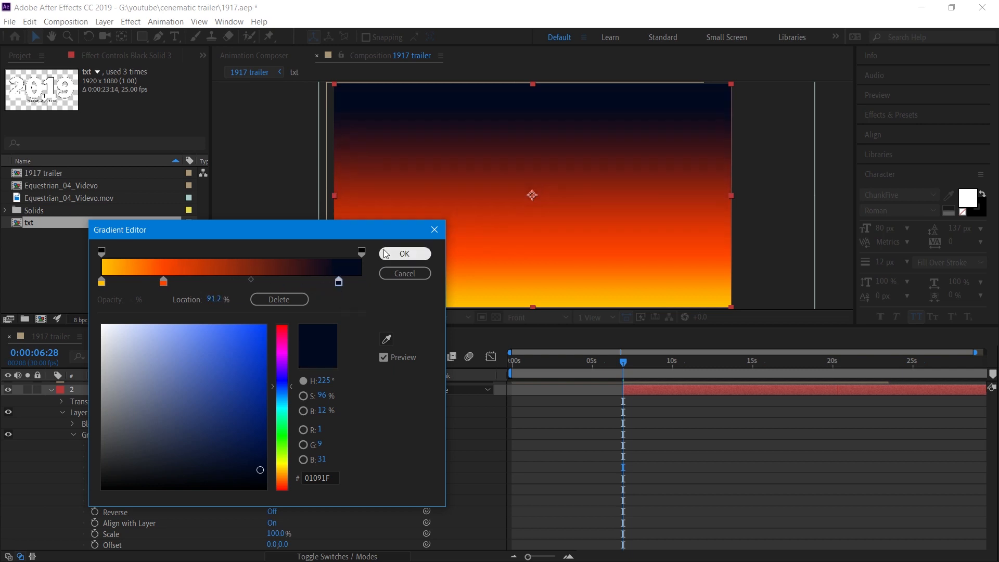
click(405, 254)
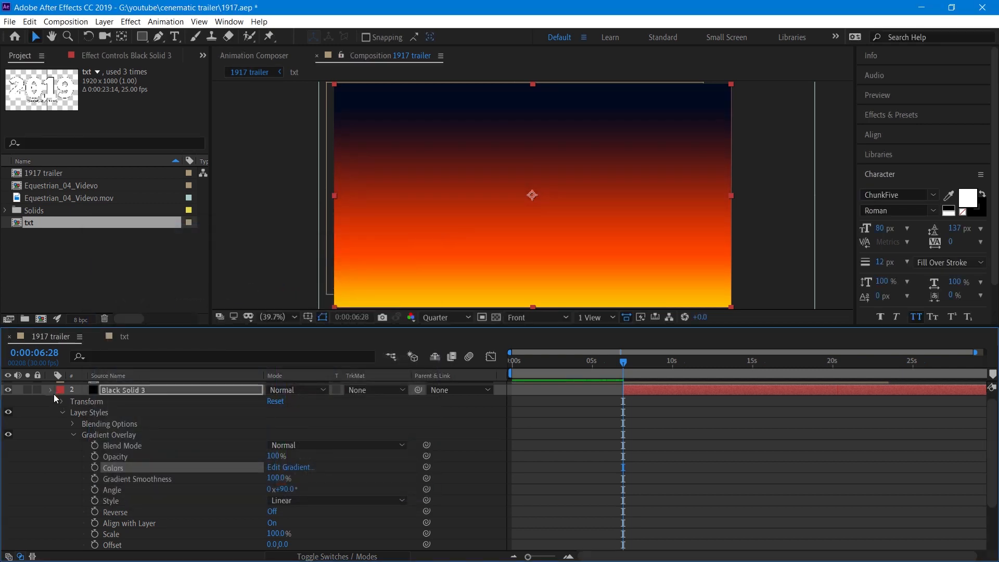
Set Black Solid 3's track matte to Luma Matte "txt".
click(53, 390)
click(373, 397)
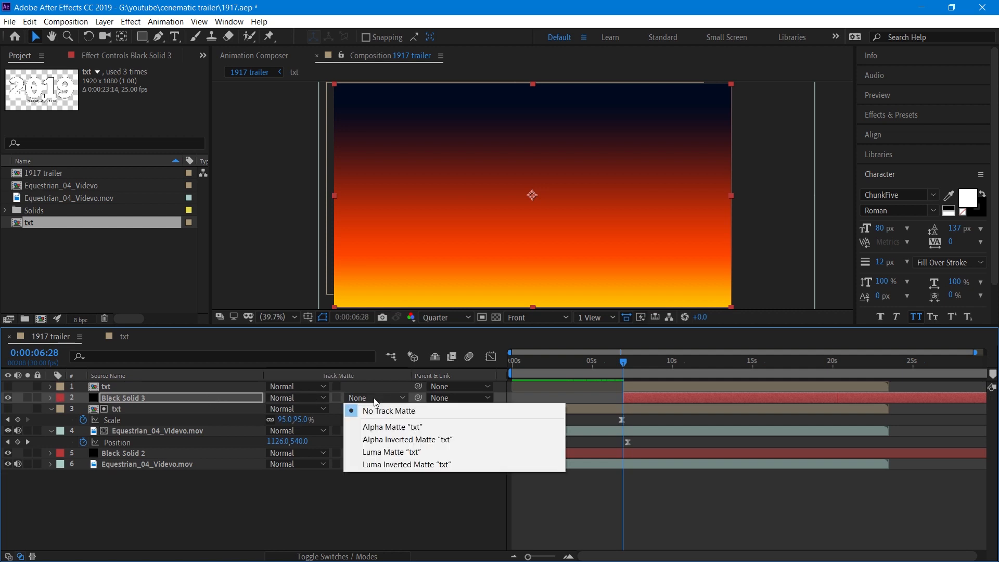
click(376, 451)
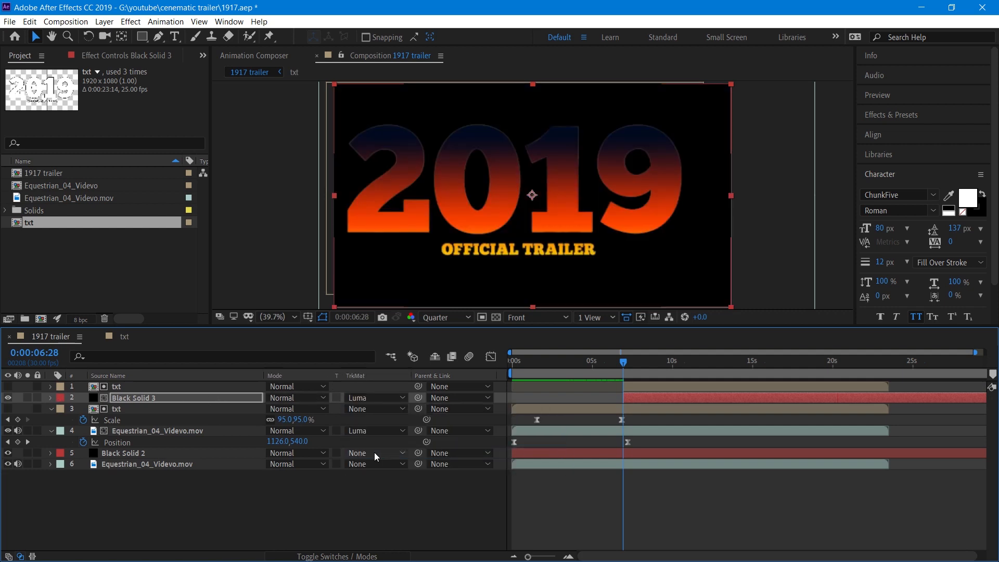
Shift the Black Solid 3 layer slightly to the right in the composition.
mouse_move(623, 361)
mouse_down()
mouse_move(607, 361)
mouse_move(631, 360)
mouse_up()
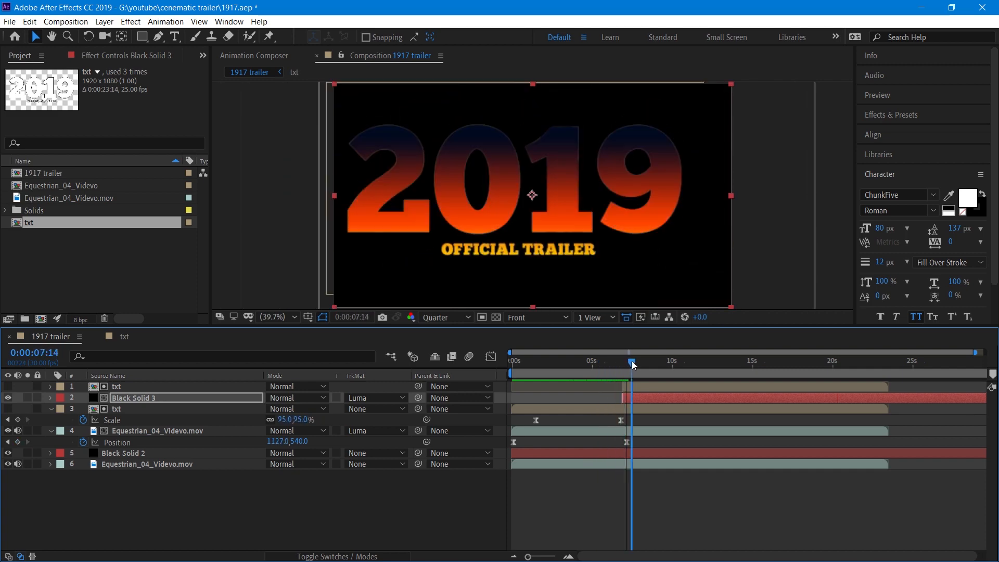
drag(609, 215, 622, 215)
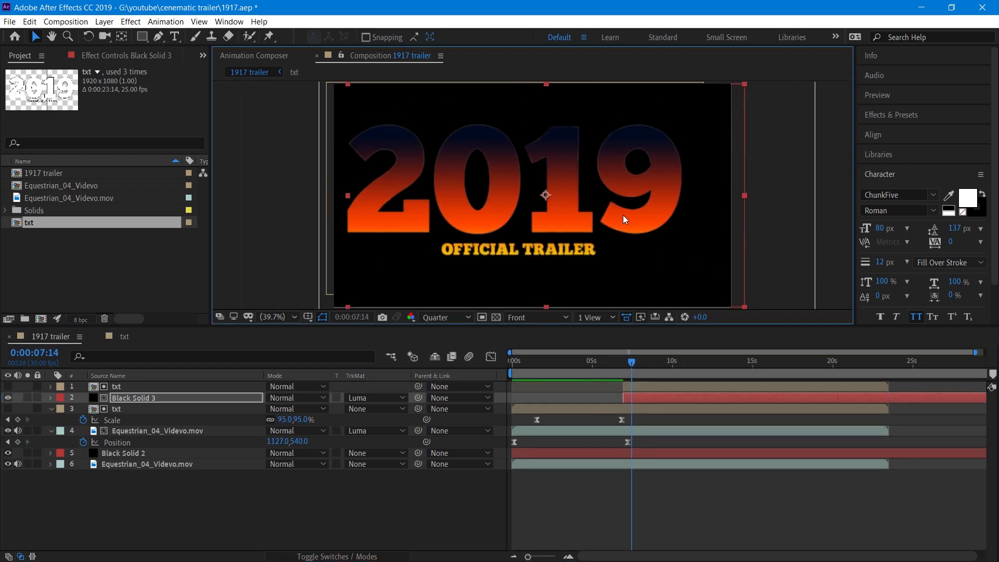
click(176, 386)
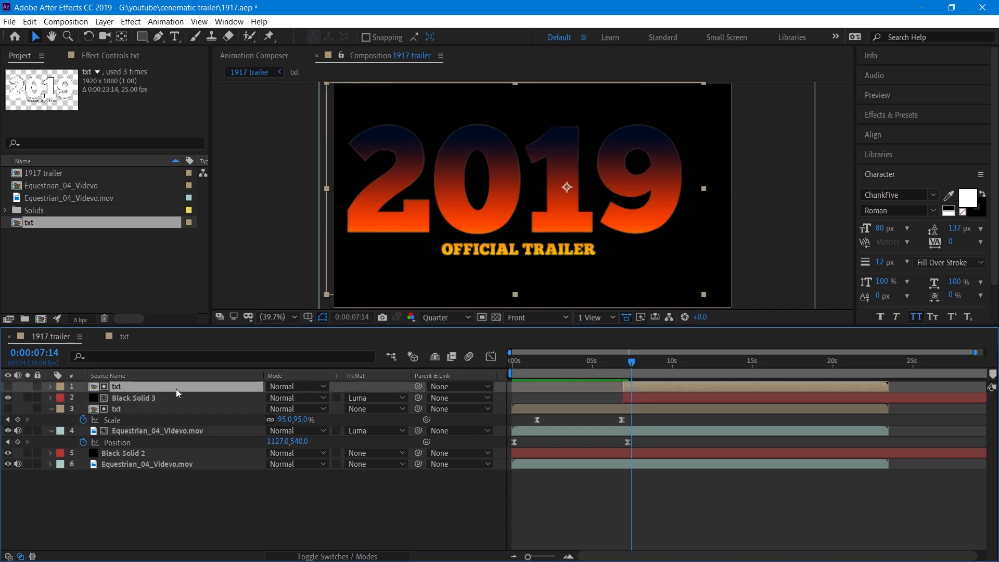
drag(553, 205, 554, 214)
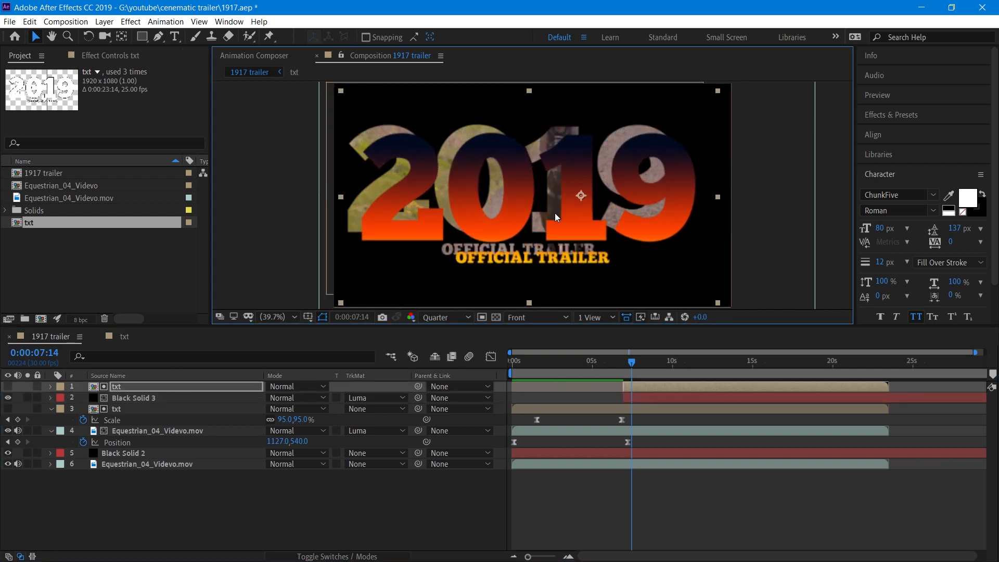
key(ctrl+z)
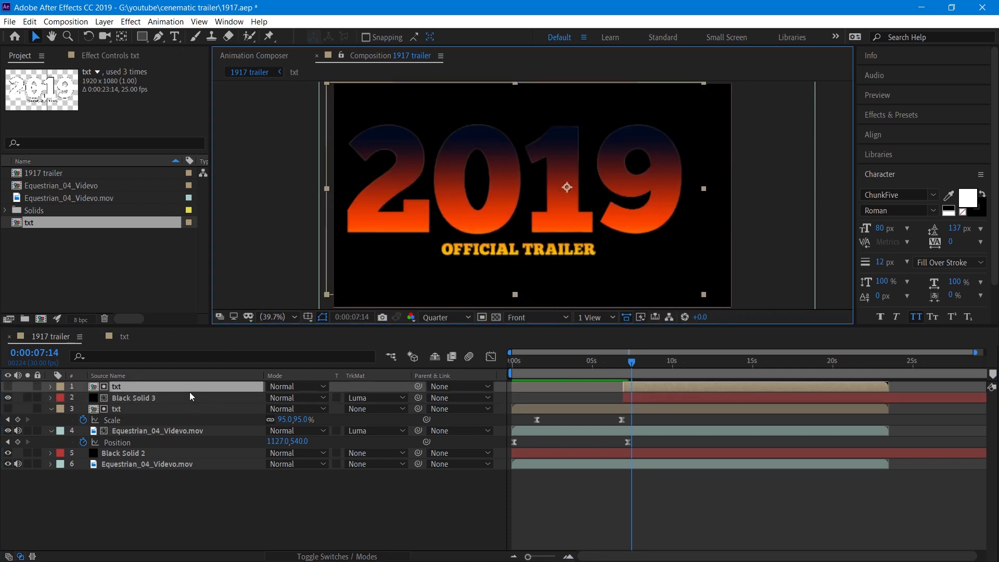
Select both txt layers and move them together to realign the title with the gradient solid.
shift+click(189, 408)
drag(523, 204, 542, 219)
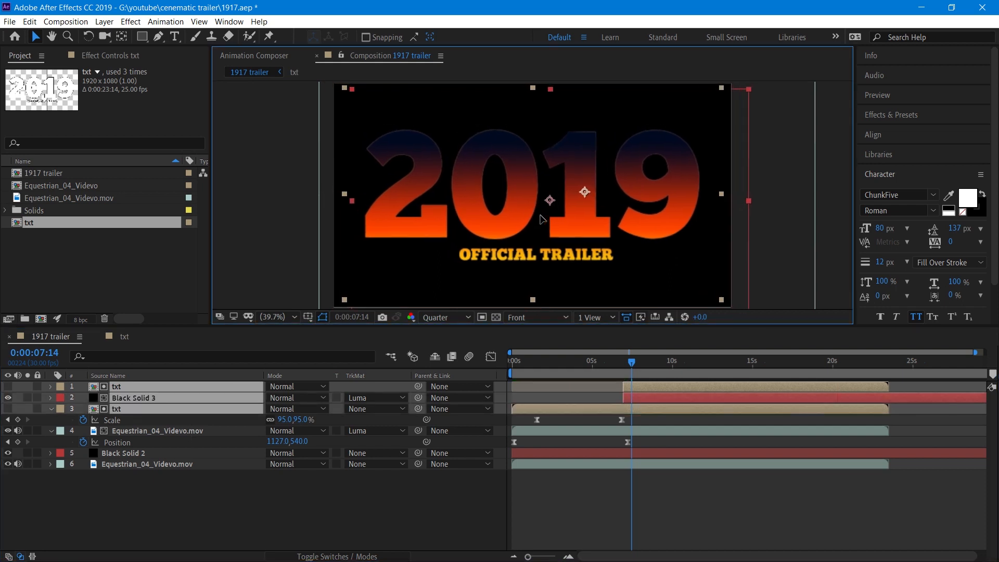
click(374, 498)
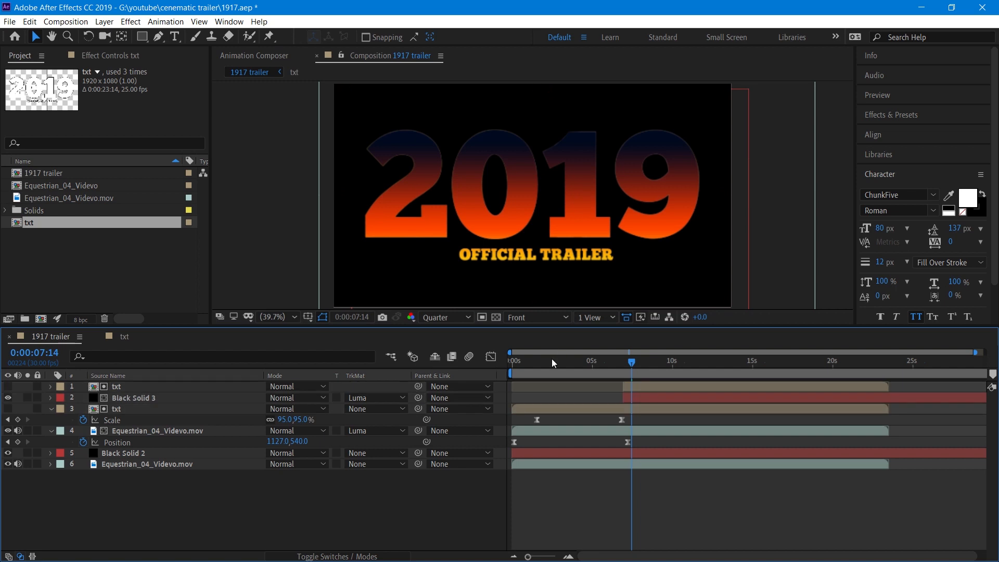
Preview the title animation from the start of the timeline.
drag(552, 358, 500, 360)
key(space)
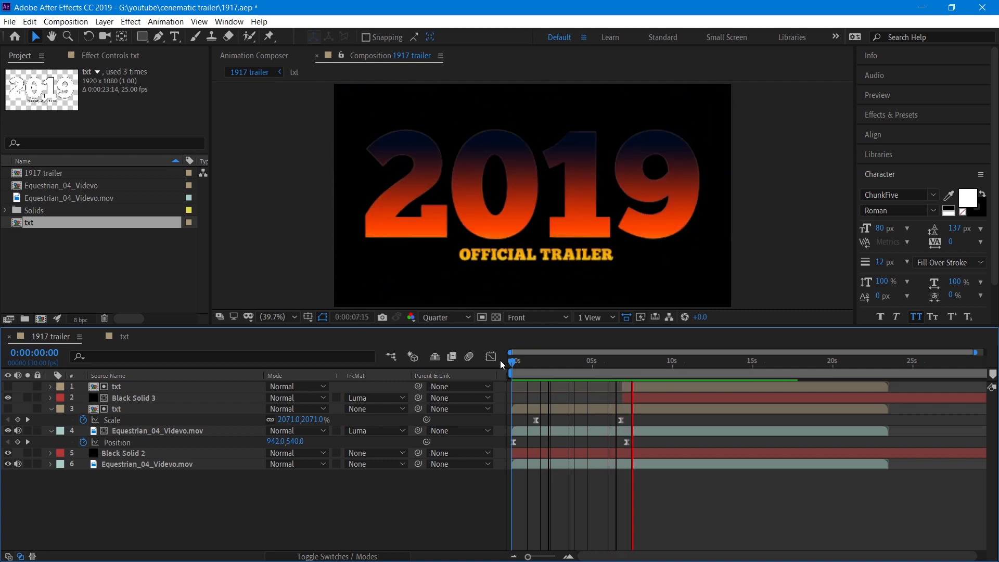
drag(501, 360, 626, 361)
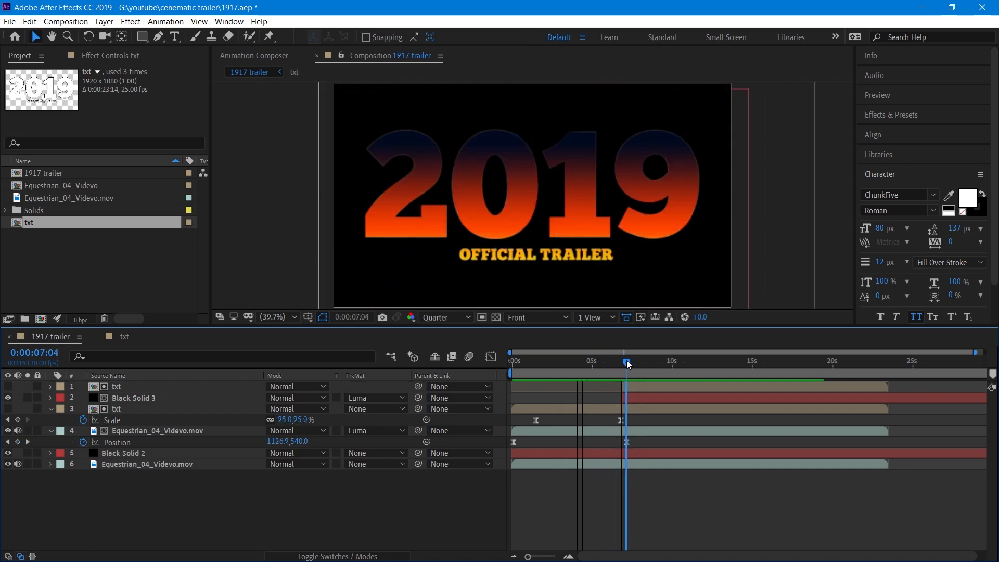
Show Black Solid 3's Opacity, set it to 0% just before the title frame and start opacity keyframing.
click(196, 401)
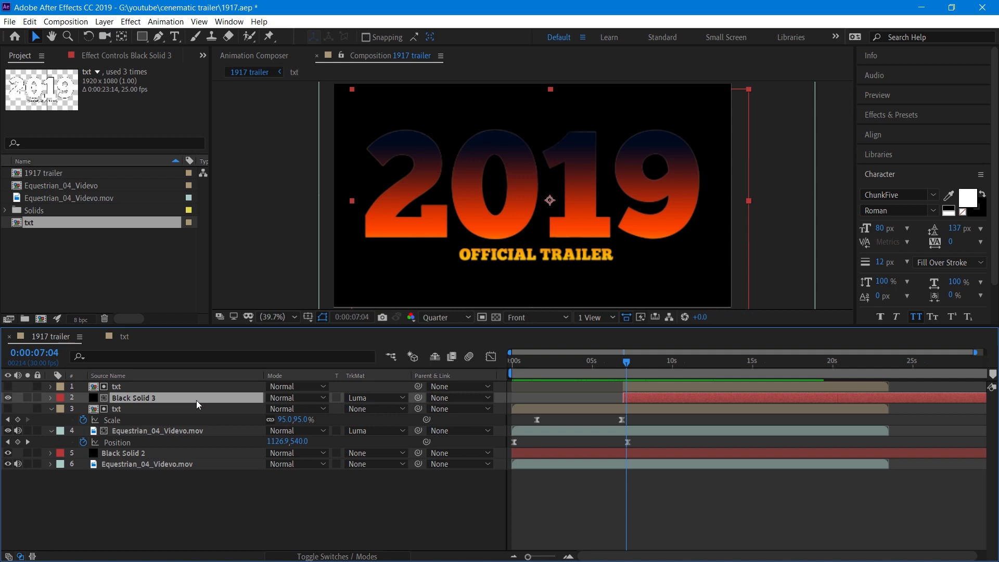
key(t)
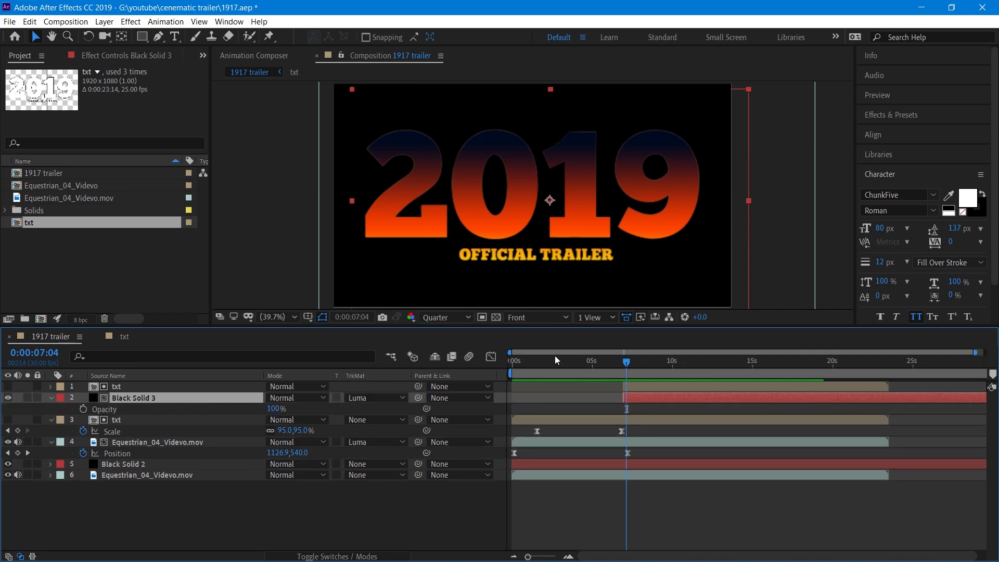
drag(629, 361, 622, 361)
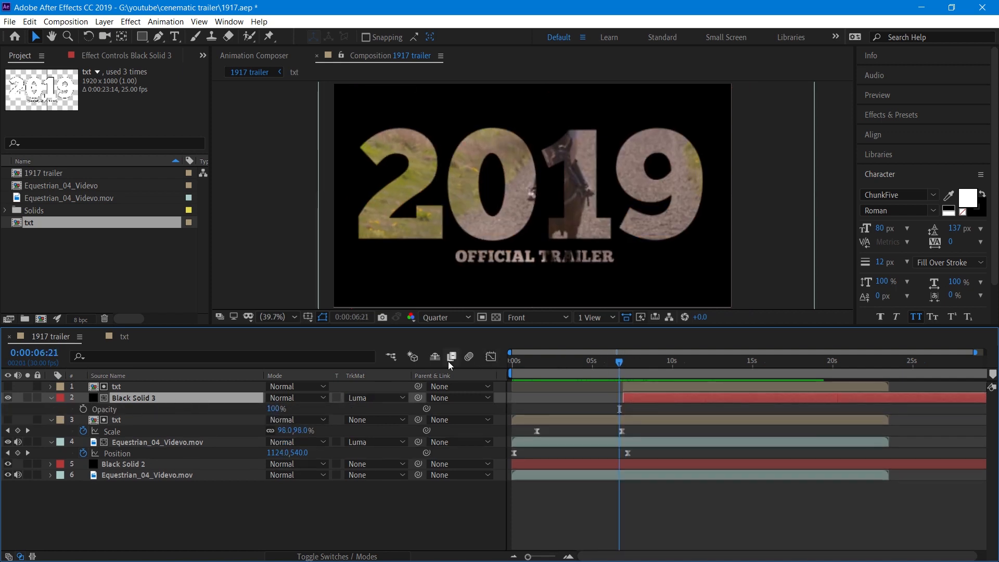
click(273, 409)
text(0)
key(Return)
drag(619, 361, 627, 365)
click(267, 407)
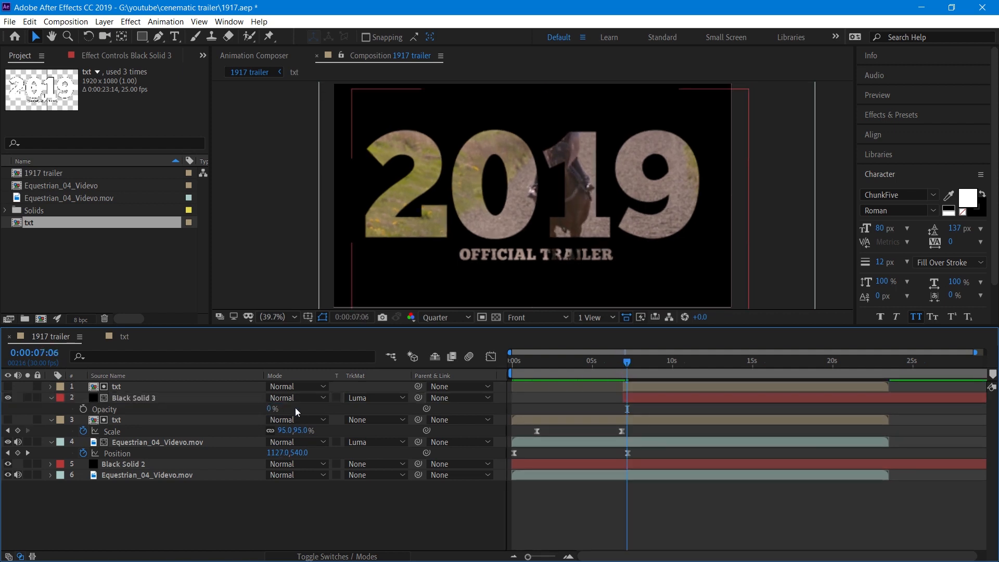
mouse_move(627, 366)
mouse_down()
mouse_move(610, 362)
mouse_move(628, 364)
mouse_up()
click(83, 408)
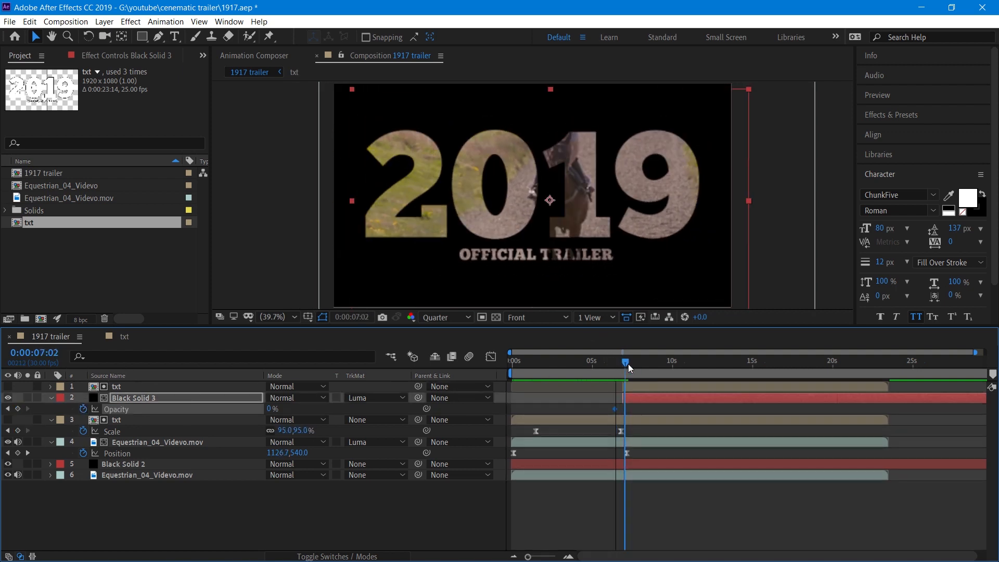
Set Black Solid 3's opacity to 100% at 7:06 and move the 0% keyframe closer to it.
click(270, 409)
text(100)
key(Return)
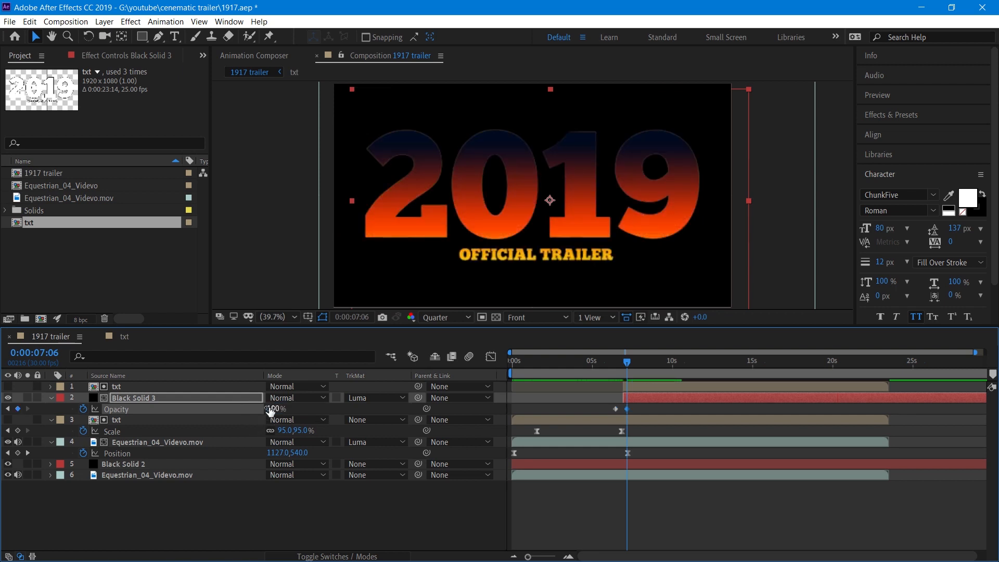
drag(614, 410, 622, 409)
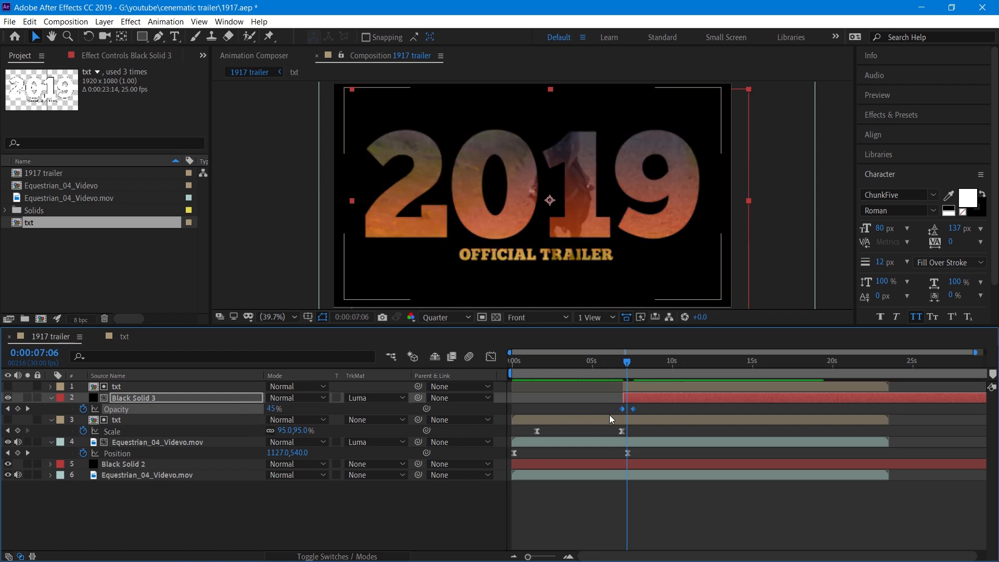
Apply an Easy Ease keyframe assistant to the opacity keyframe.
right_click(631, 408)
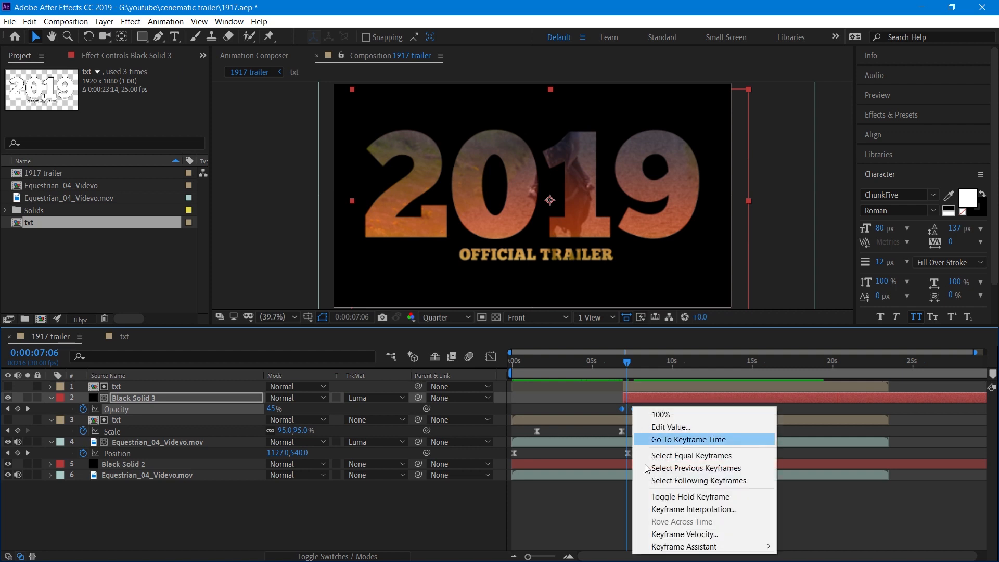
mouse_move(691, 546)
click(862, 470)
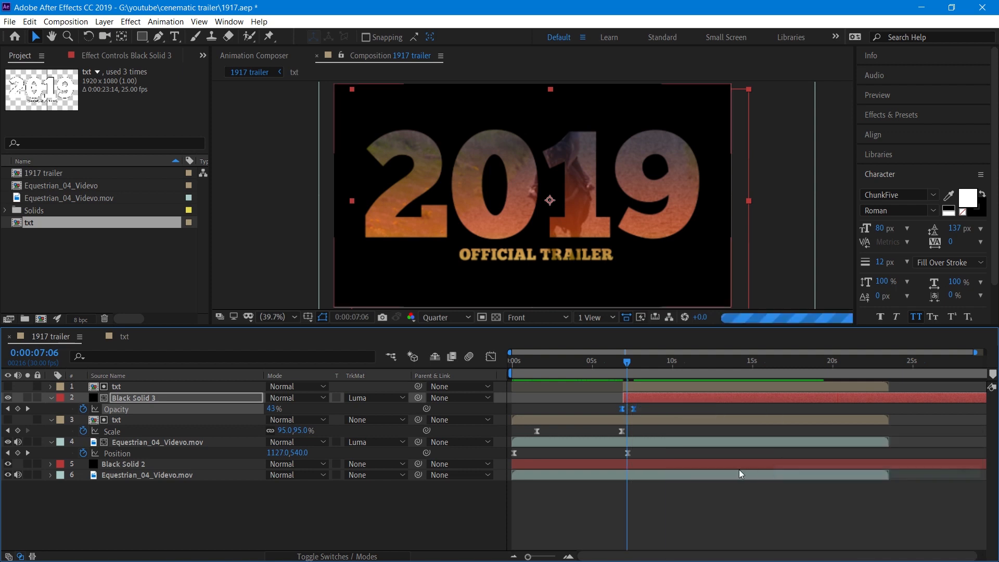
Preview the gradient background fading in behind the title.
click(551, 416)
click(622, 409)
key(space)
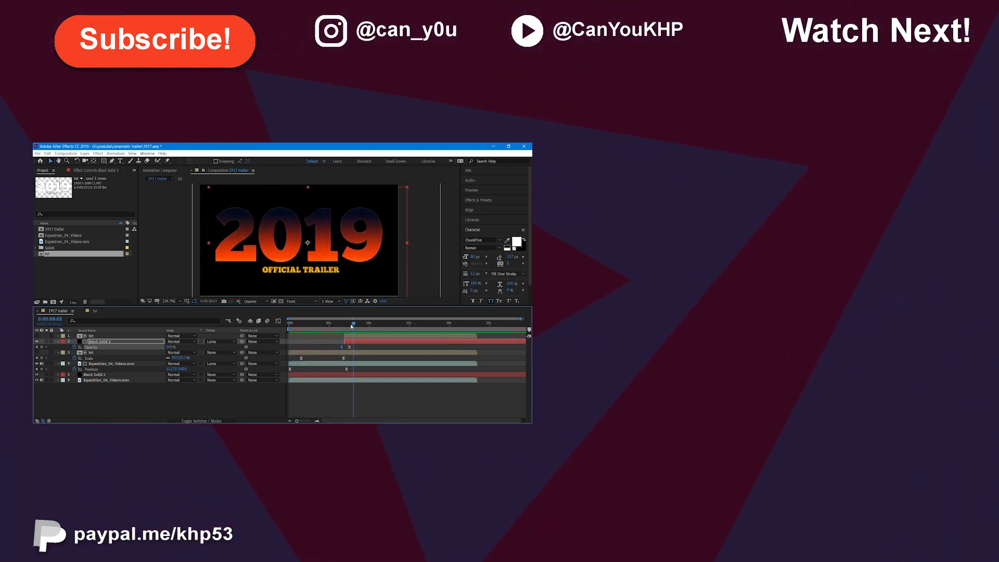
click(346, 323)
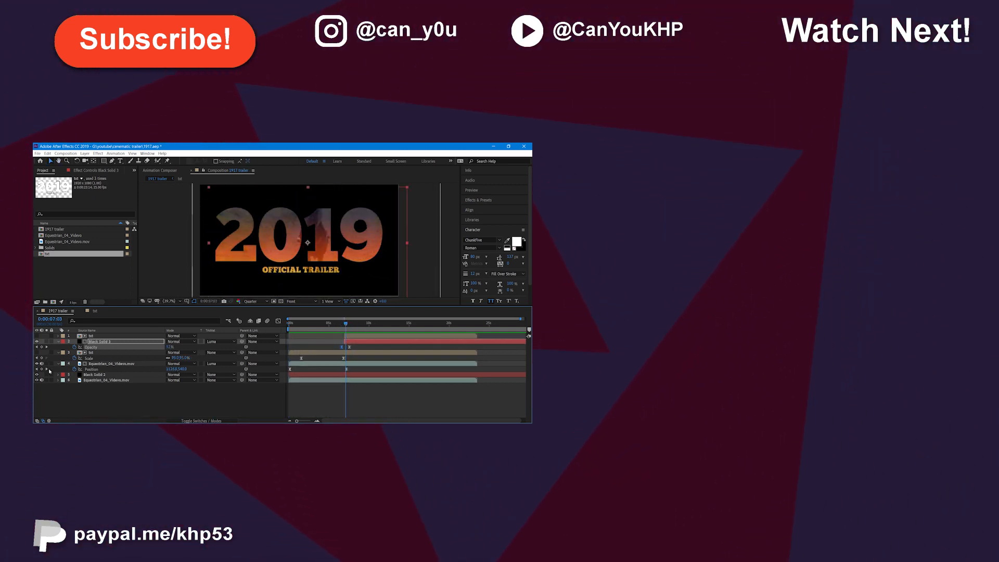
click(46, 368)
drag(172, 370, 211, 369)
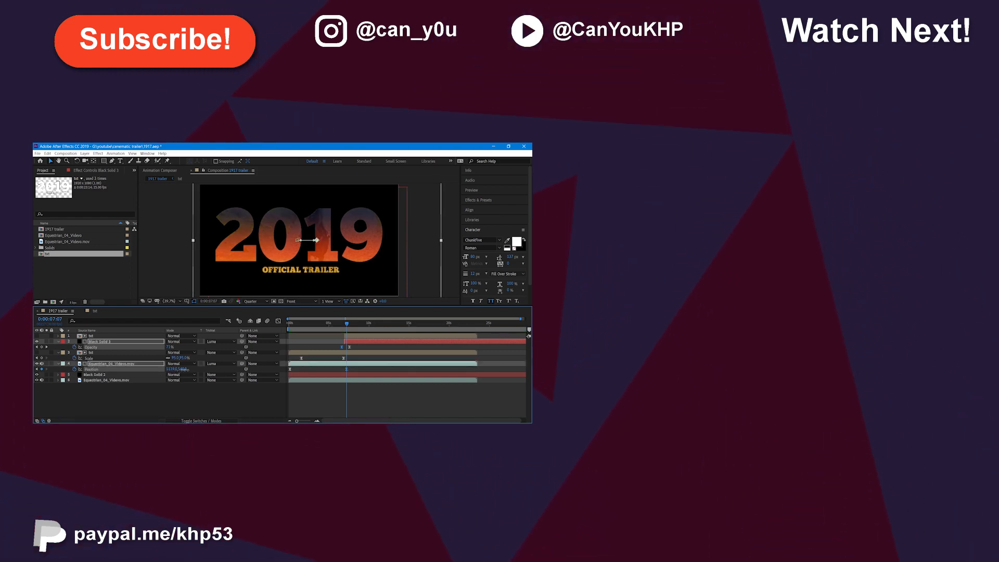